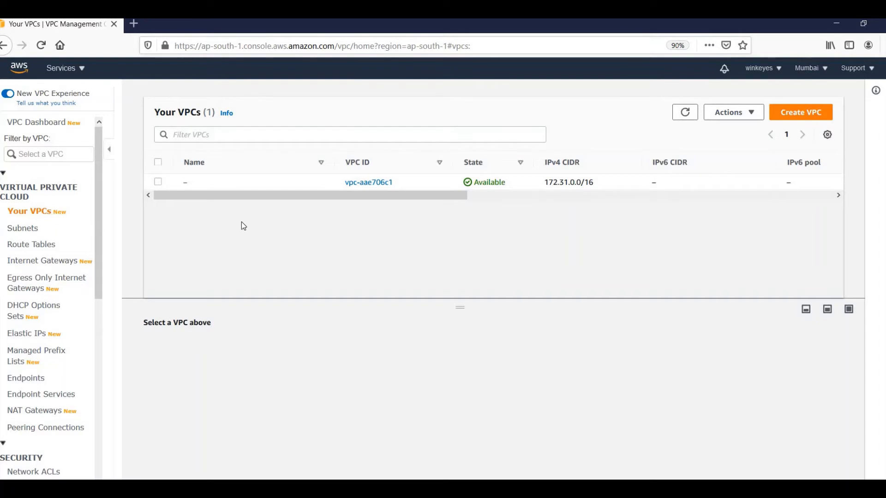
Create a VPC named MyVPN with the IPv4 CIDR block 10.0.0.0/16, no IPv6 block and default tenancy.
click(802, 115)
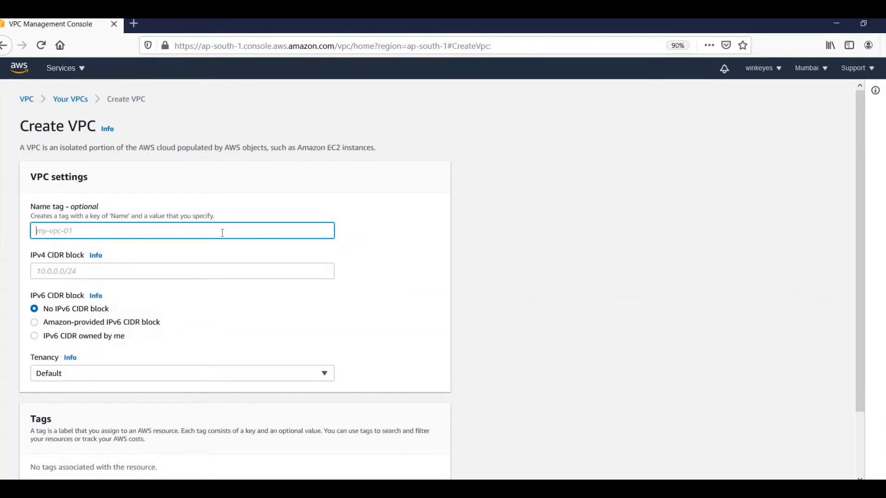
text(My)
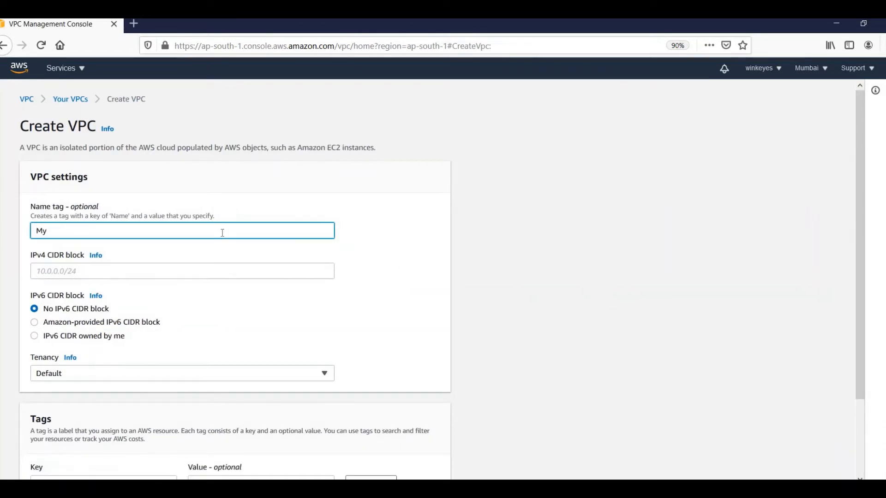
text(VPN)
click(217, 273)
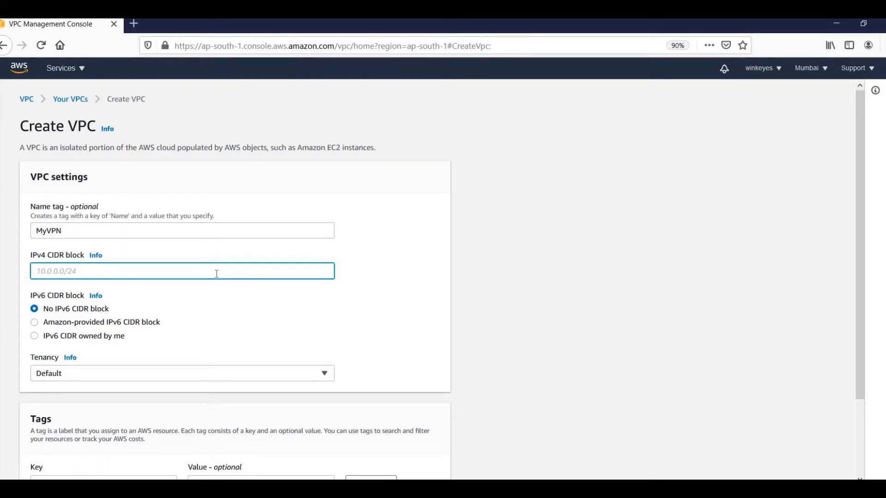
text(10.0.0.0/16)
scroll(432, 311, down, 3)
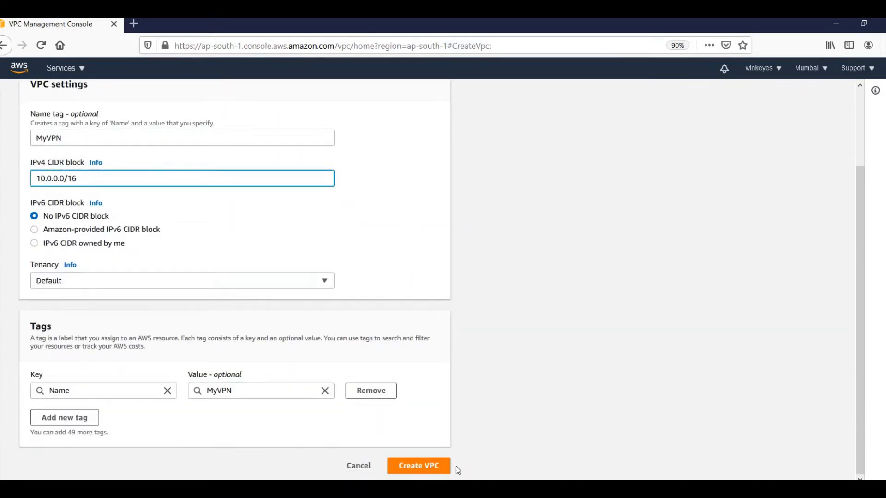
click(436, 467)
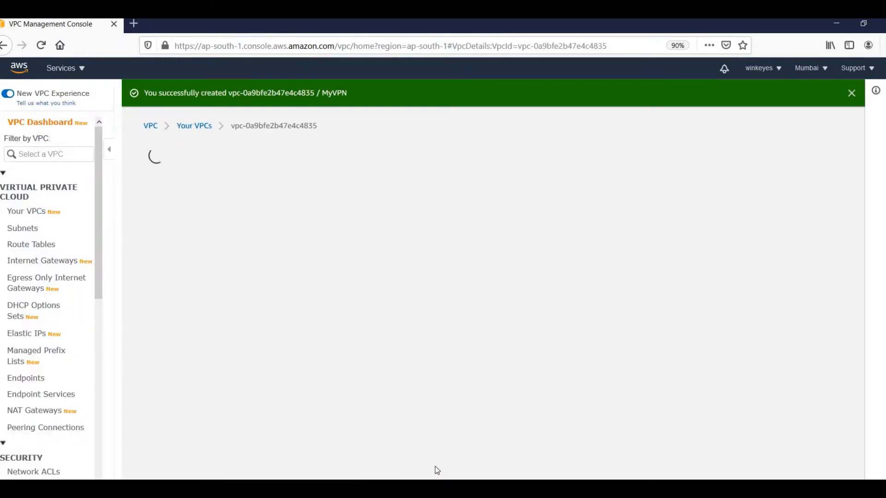
scroll(467, 404, down, 3)
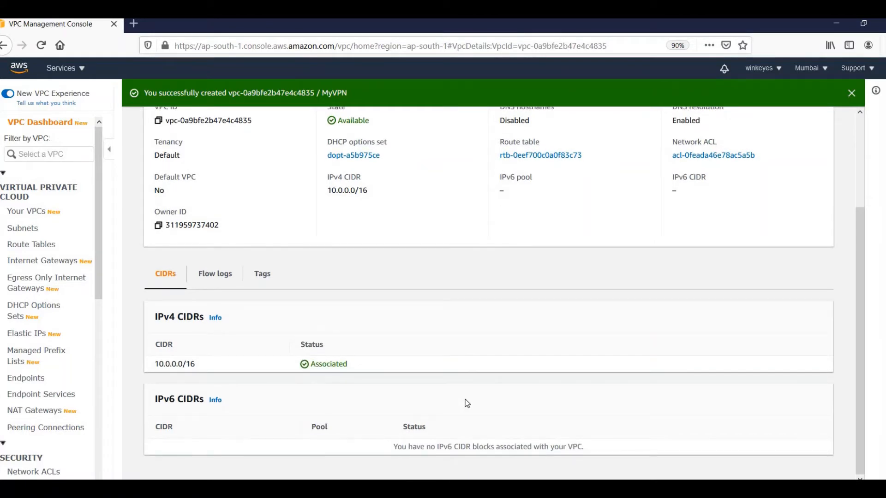
click(83, 393)
click(54, 416)
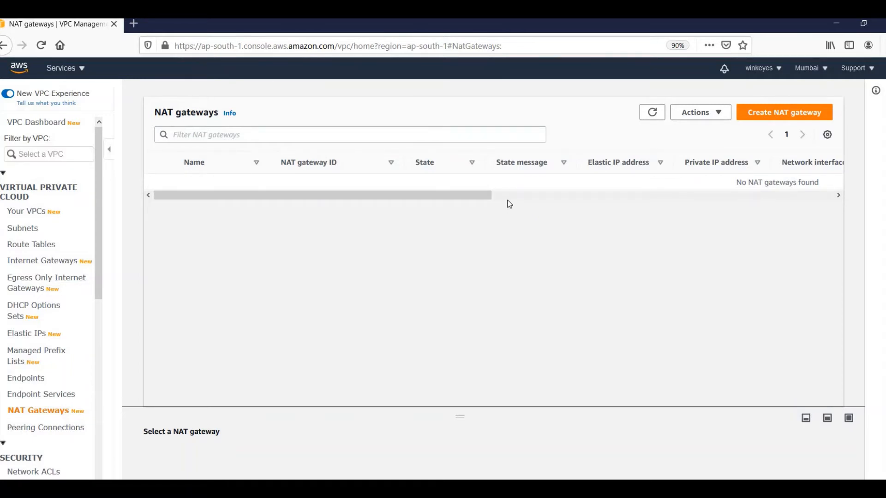
Set up a new subnet named Subnet1 in the MyVPN VPC, in availability zone ap-south-1a.
click(37, 230)
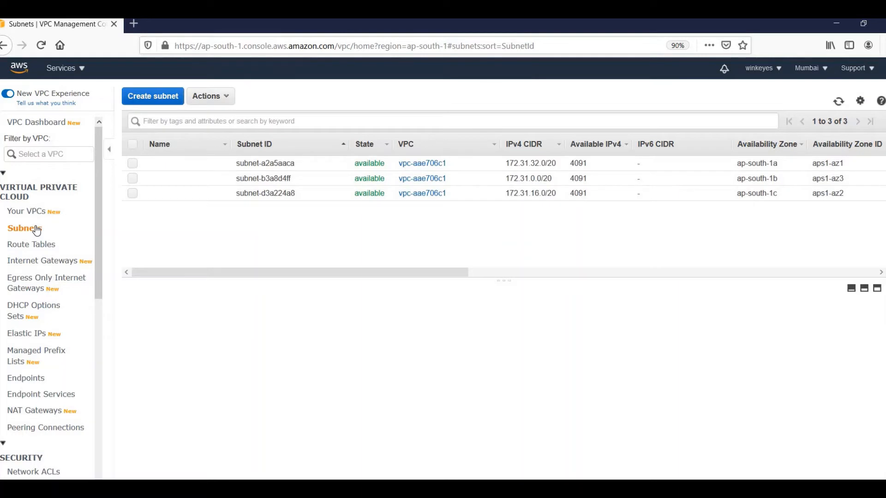
click(154, 99)
click(169, 165)
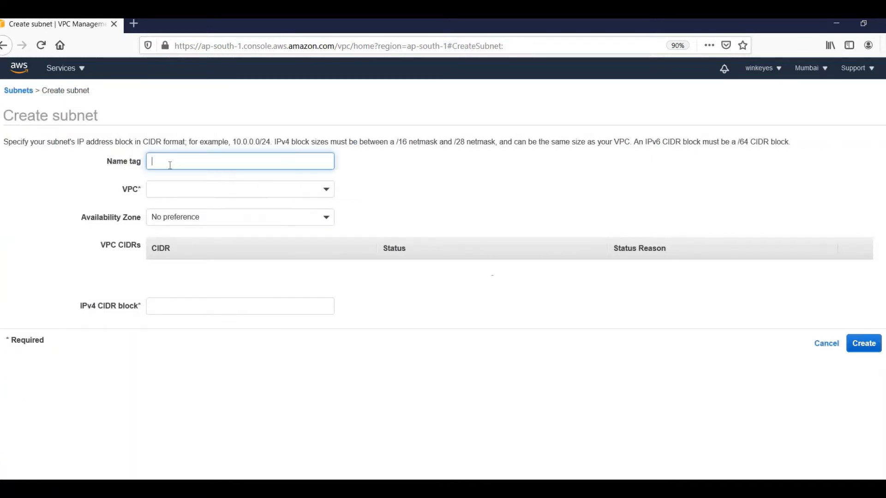
text(Subnet1)
click(327, 193)
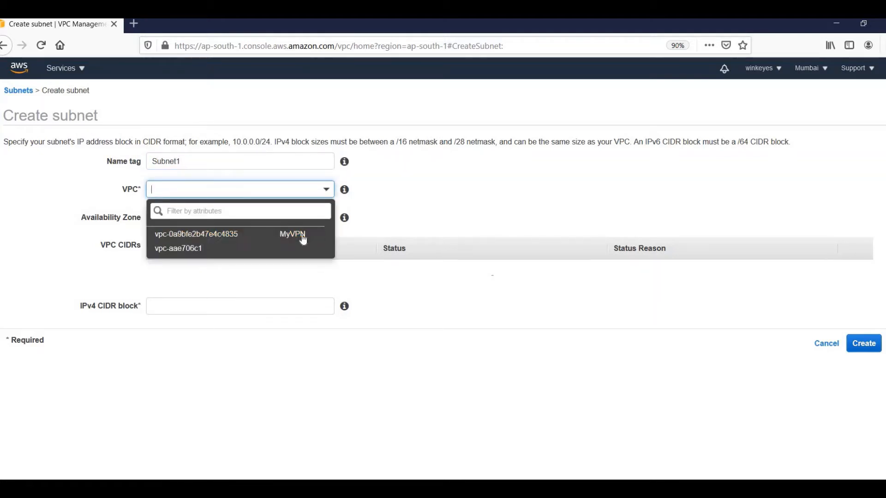
click(304, 236)
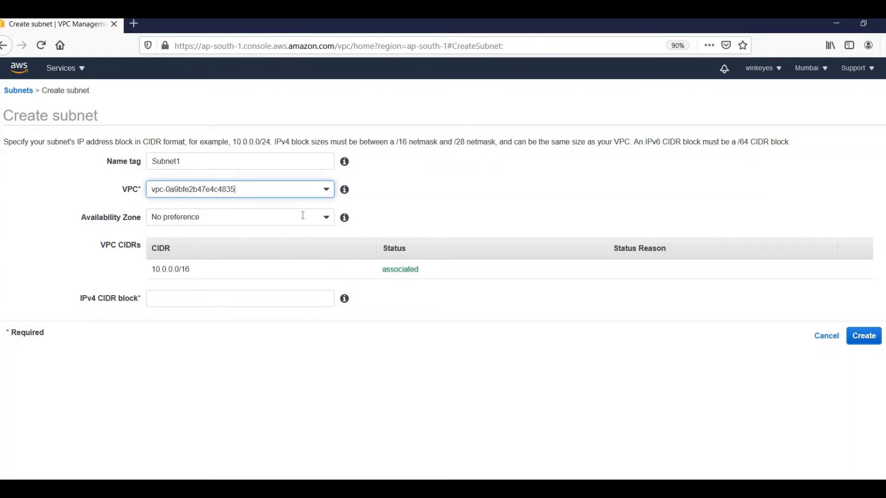
click(325, 217)
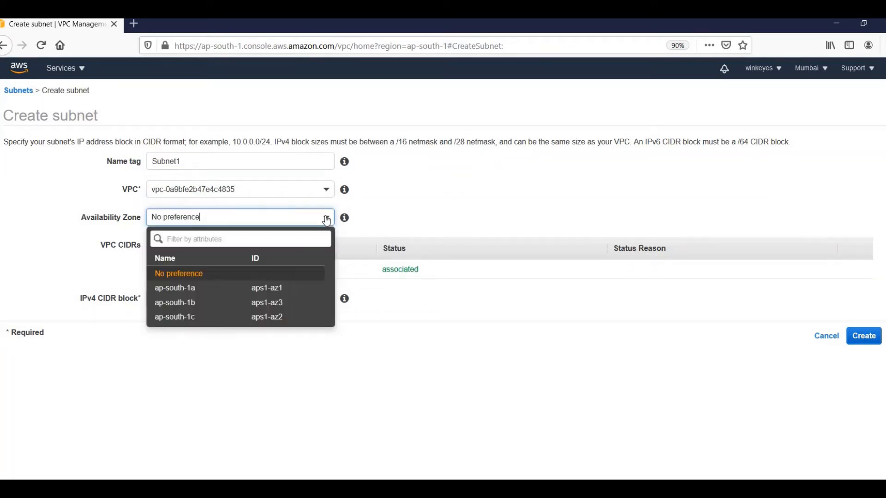
click(298, 288)
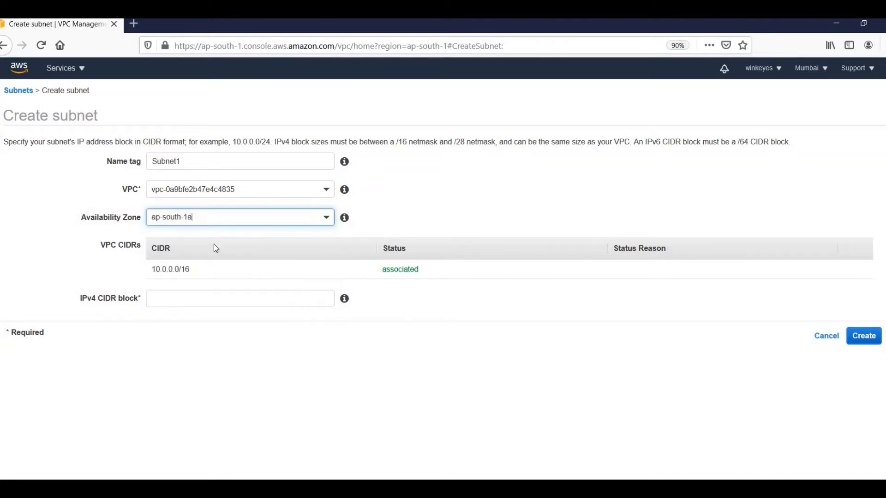
Give Subnet1 the IPv4 CIDR block 10.0.1.0/24 and create the subnet.
click(225, 300)
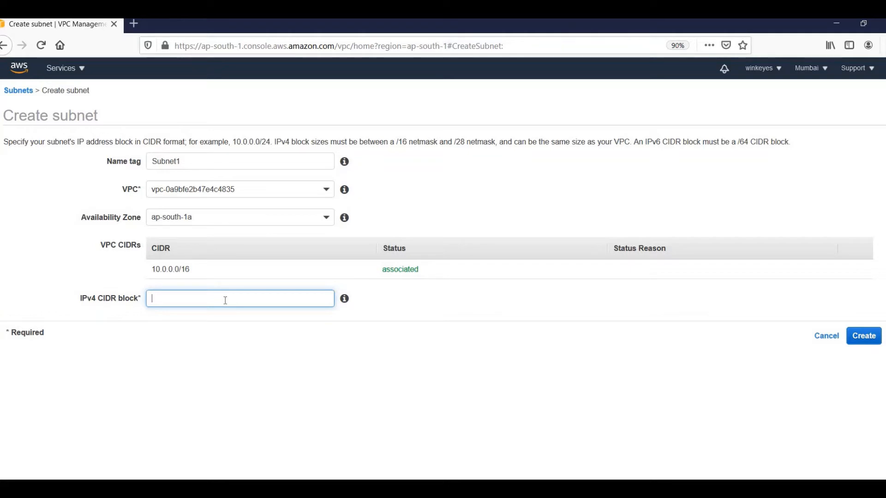
text(10.0.1.0/24)
click(861, 340)
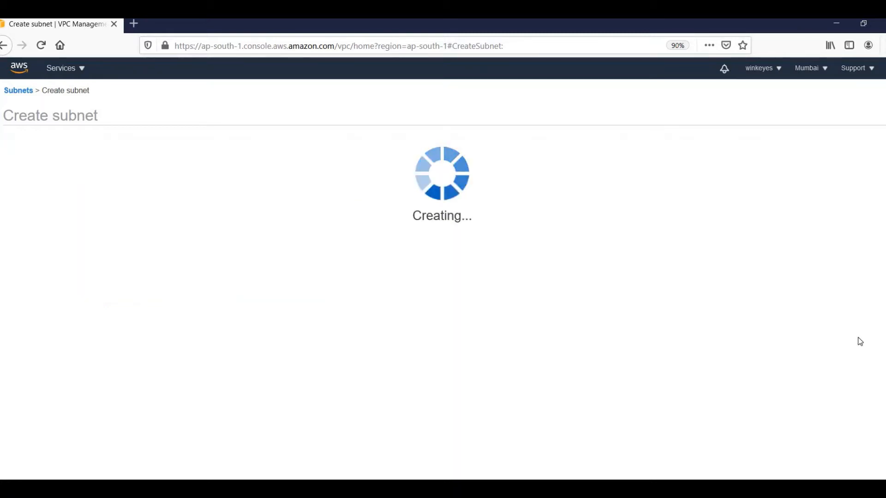
click(491, 220)
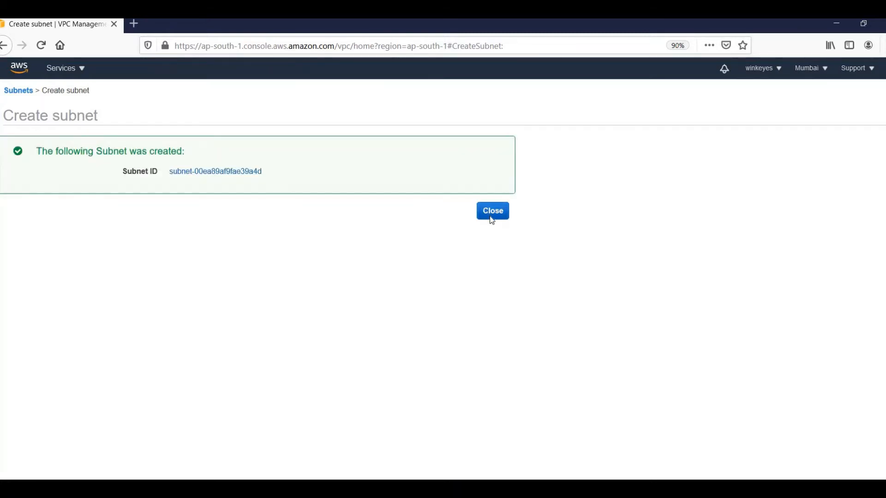
Set up a second subnet named Subnet2 in the MyVPN VPC, in availability zone ap-south-1b.
click(166, 97)
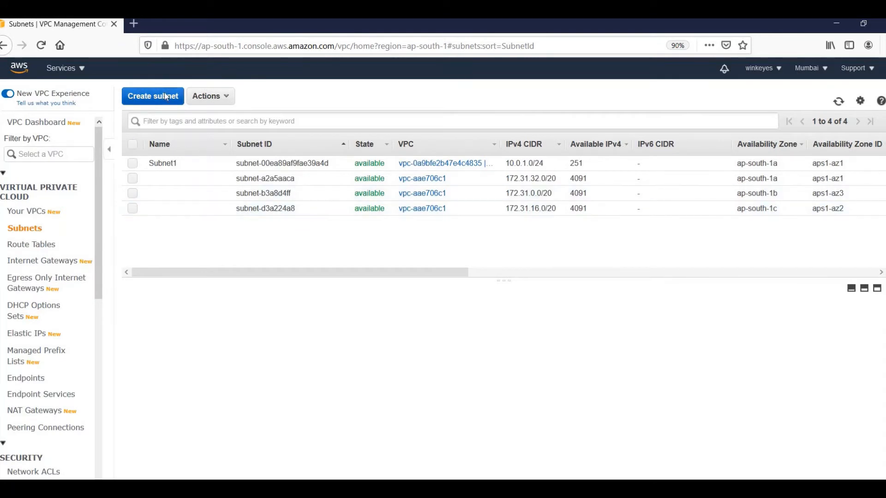
click(188, 161)
text(S)
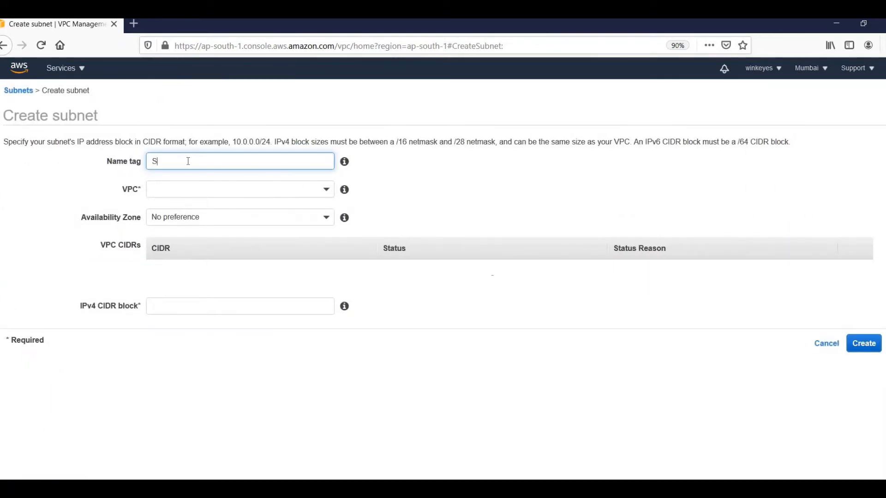
text(ubnet2)
click(199, 190)
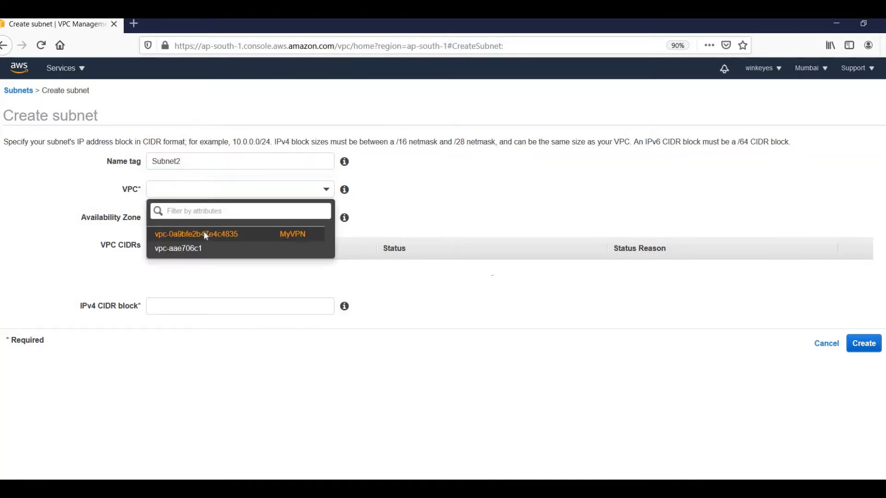
click(204, 235)
click(206, 220)
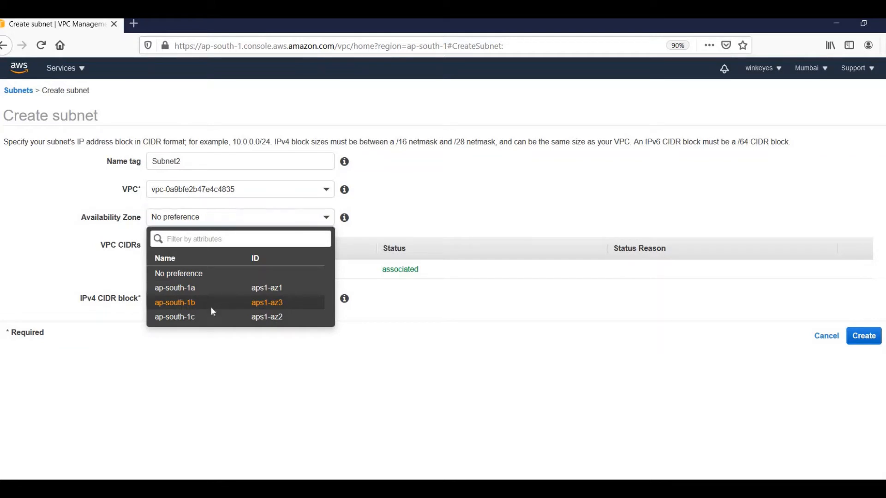
click(212, 307)
Give Subnet2 the IPv4 CIDR block 10.0.2.0/24 and create the subnet.
click(199, 303)
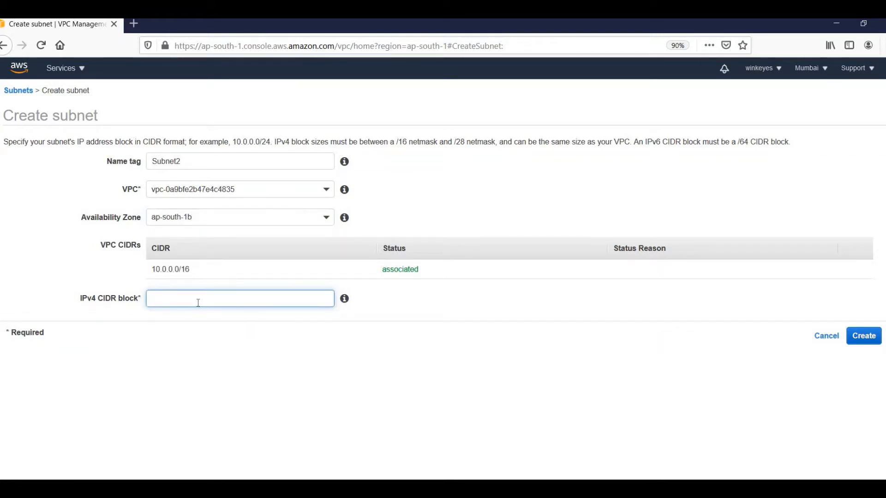
text(10.0.0)
key(BackSpace)
text(2.0/24)
click(871, 340)
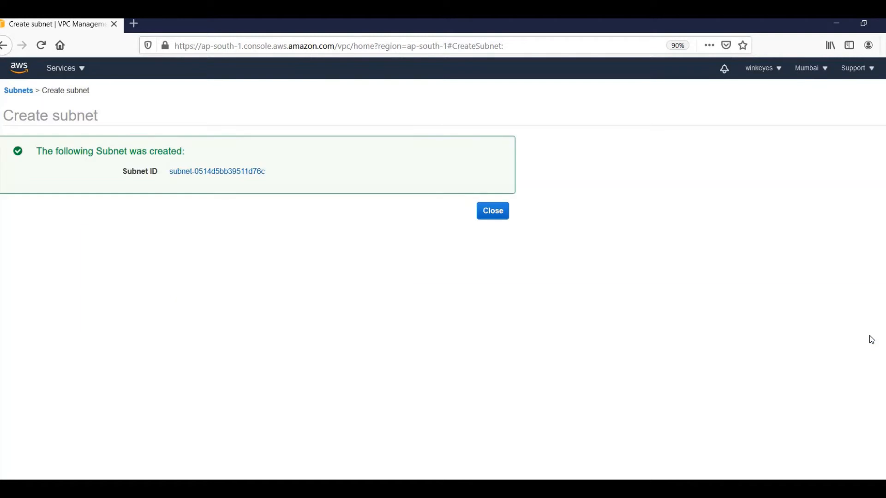
click(498, 221)
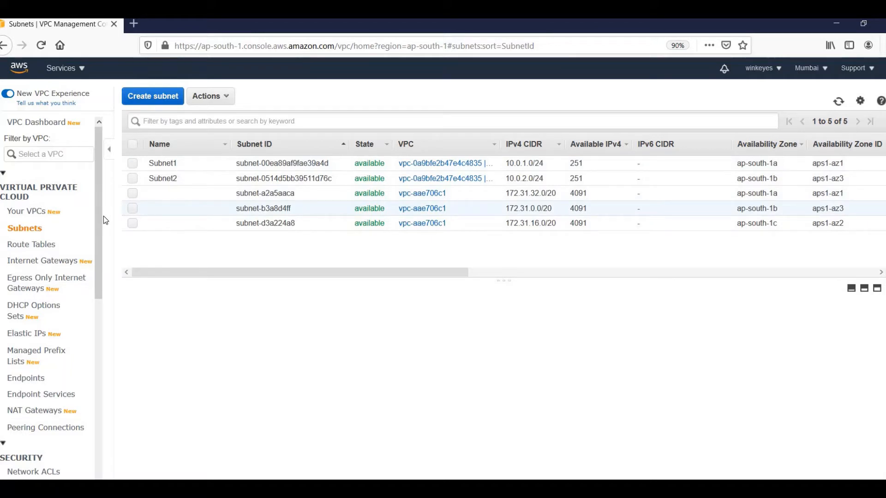
Create a route table named MyRouteSubnet1 in the MyVPN VPC.
click(40, 249)
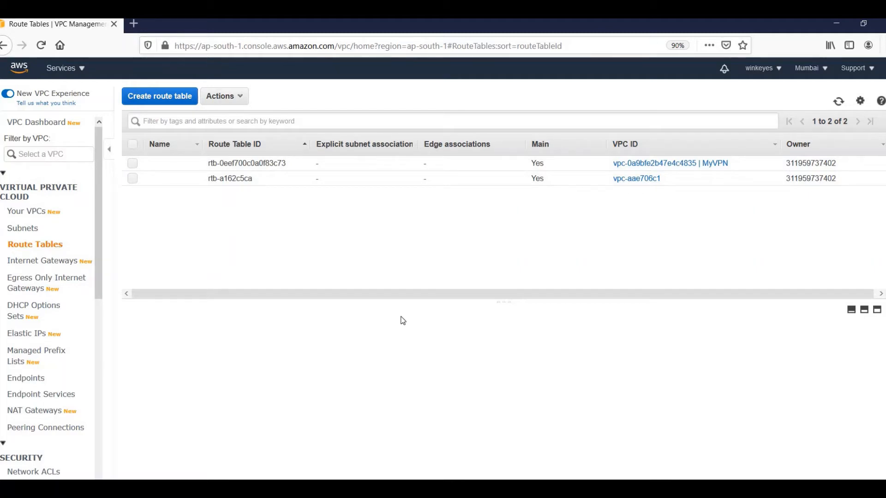
click(175, 97)
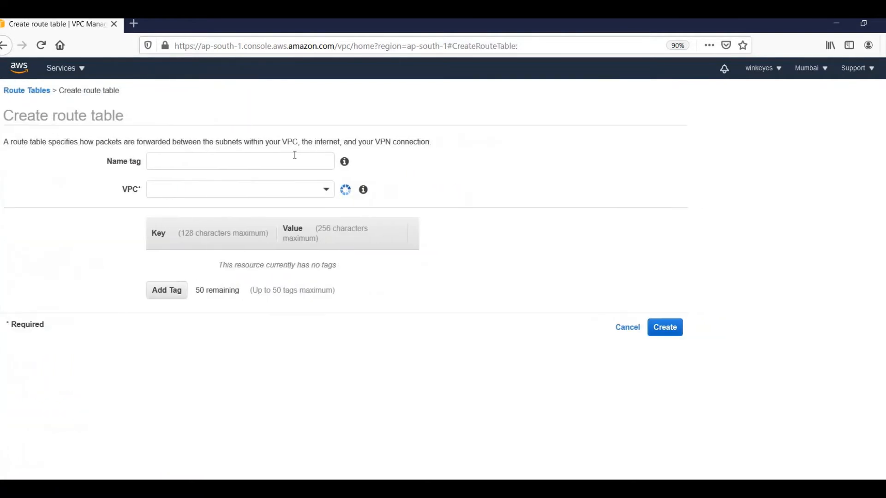
click(293, 157)
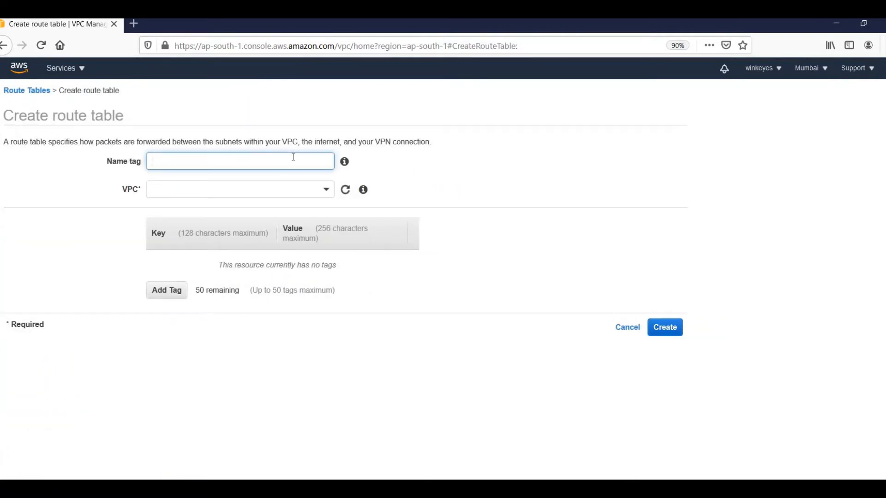
text(MyRouteSubnet1)
click(326, 191)
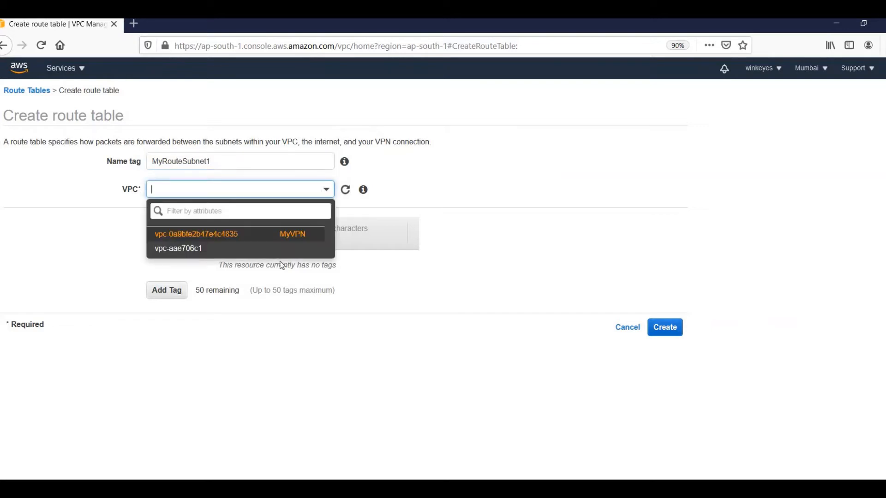
click(293, 234)
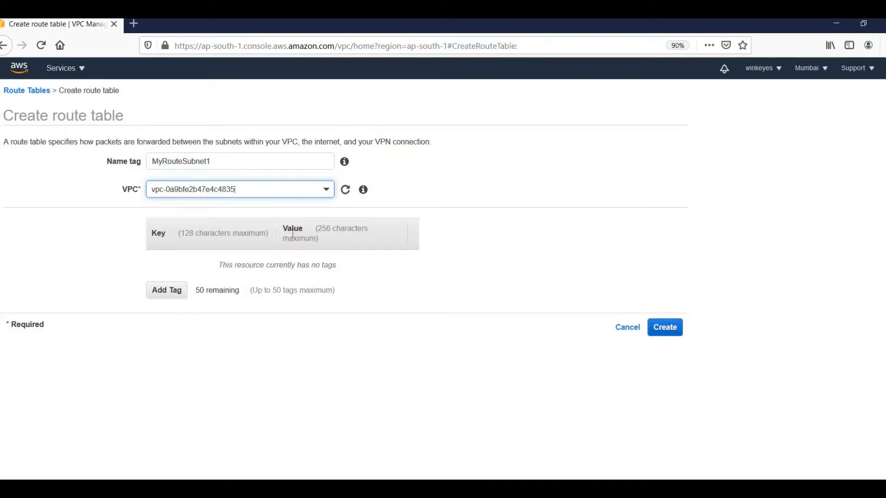
click(666, 332)
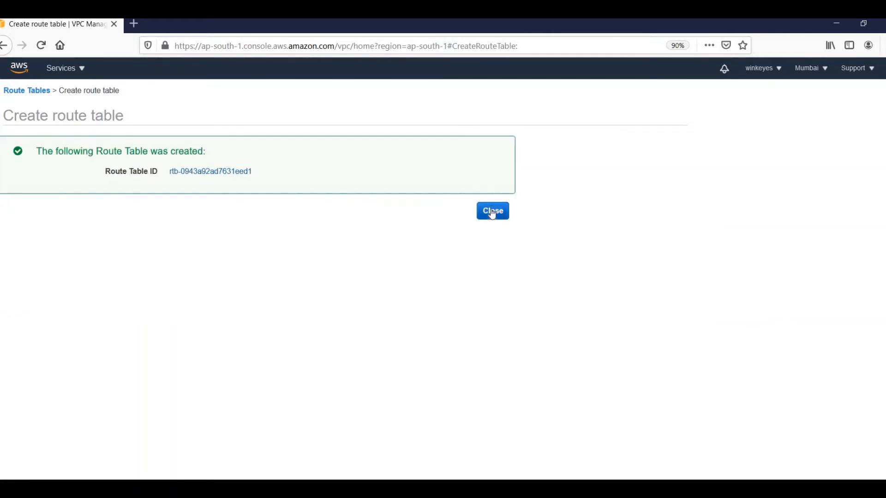
click(492, 214)
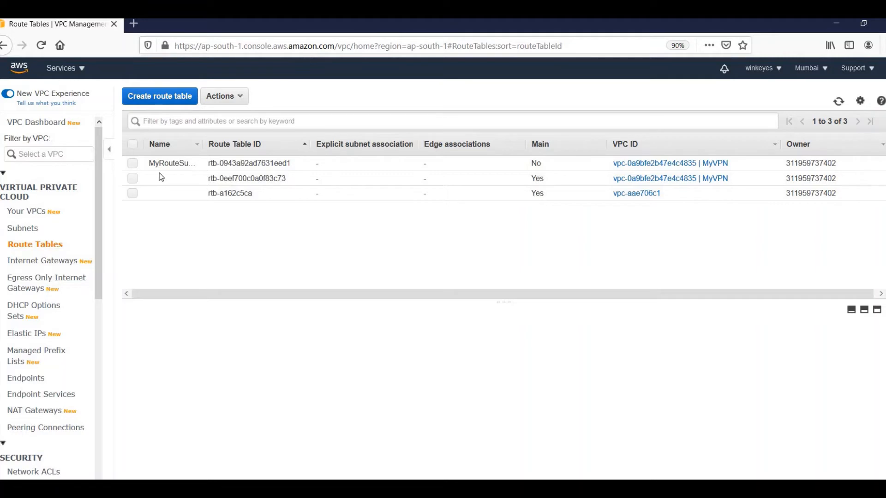
Associate Subnet1 with the MyRouteSubnet1 route table and save the association.
click(132, 164)
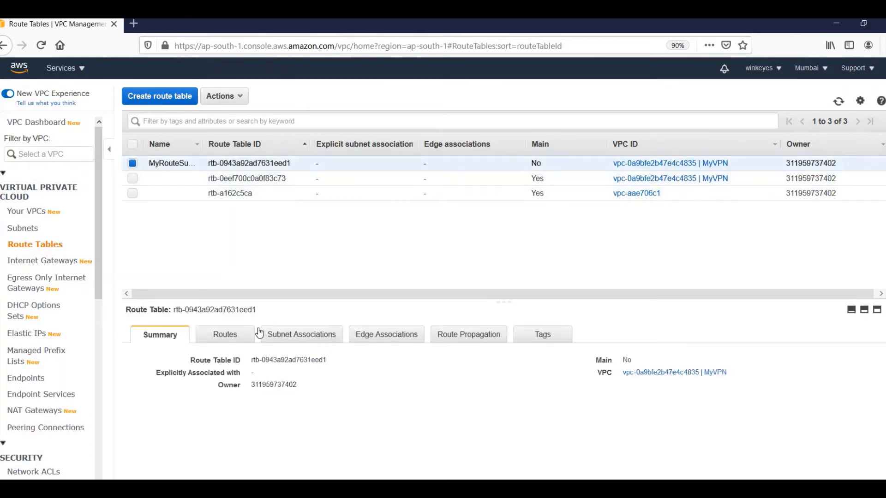
click(298, 341)
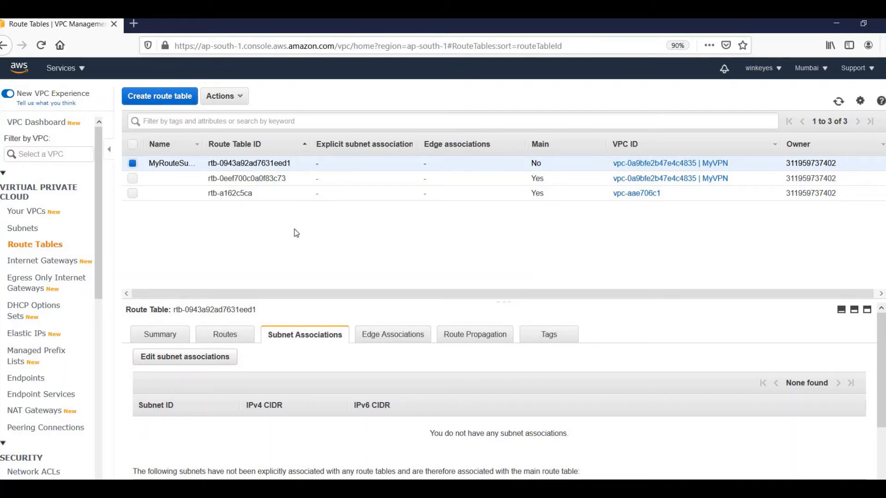
click(194, 362)
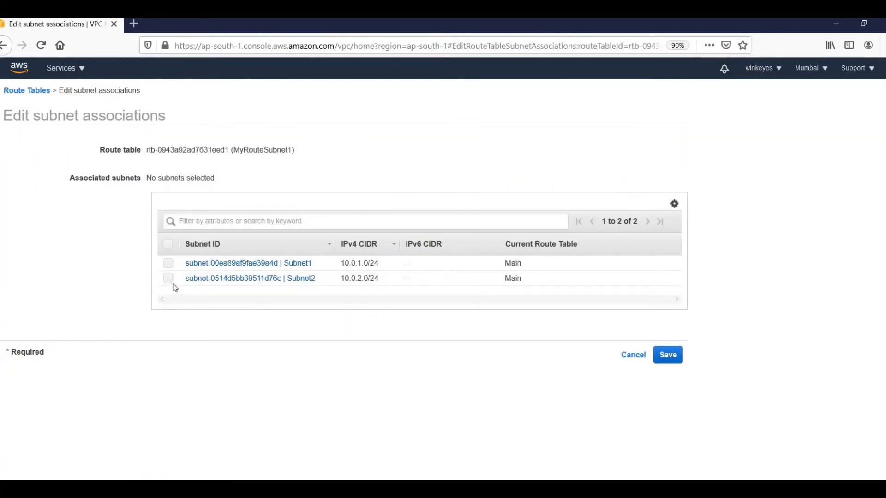
click(168, 263)
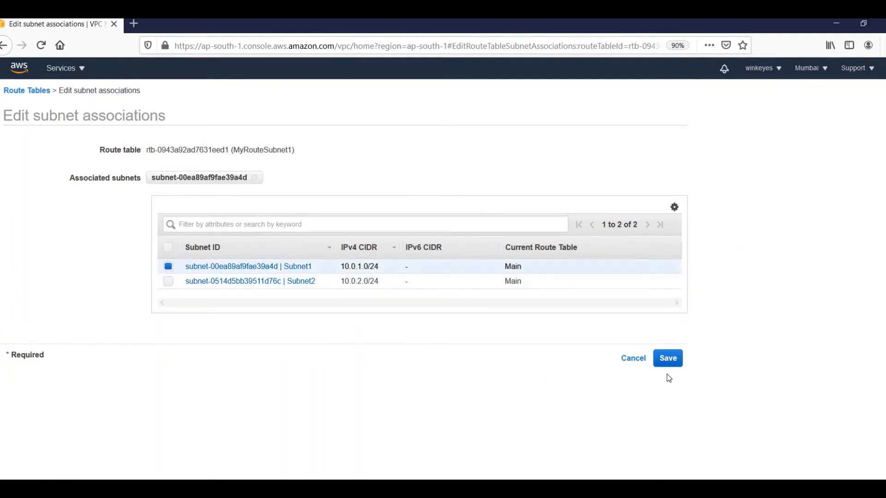
click(678, 359)
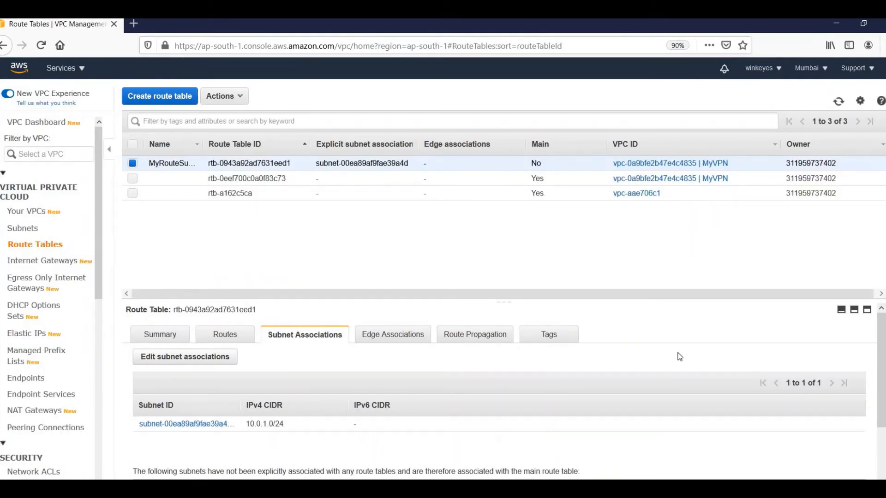
Create an internet gateway with the name tag MyIGW.
scroll(680, 356, down, 2)
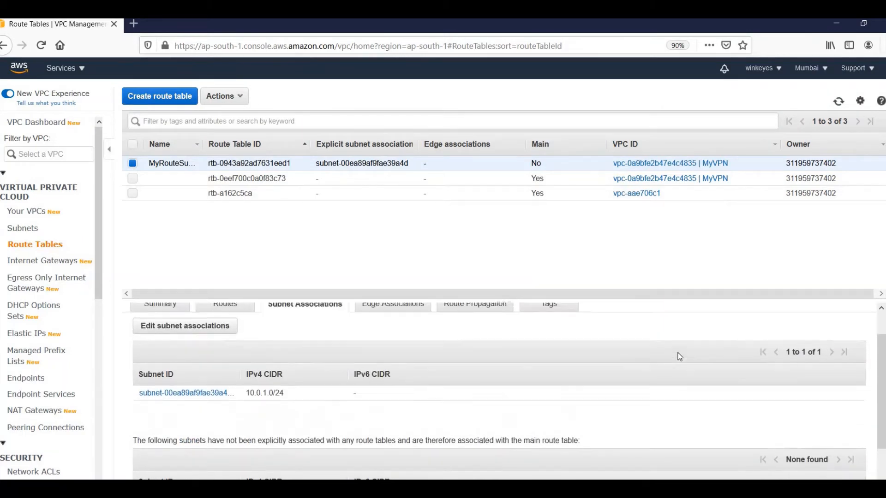
scroll(680, 357, up, 1)
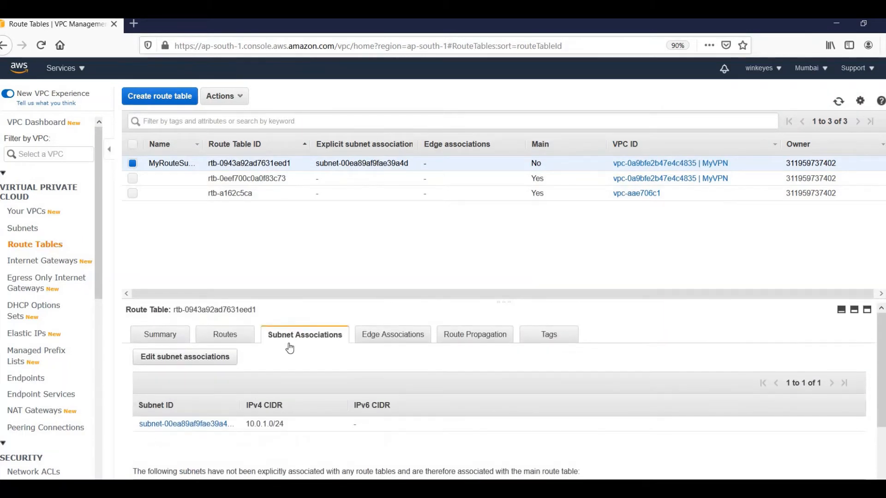
click(29, 268)
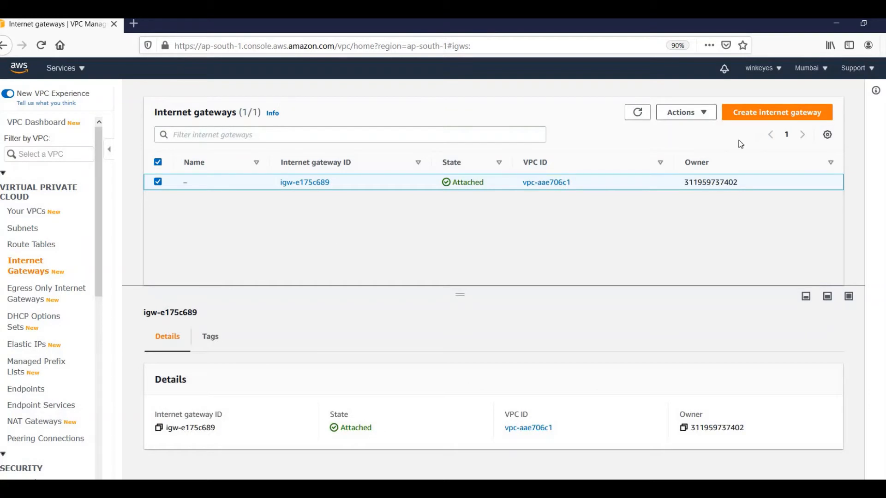
click(746, 111)
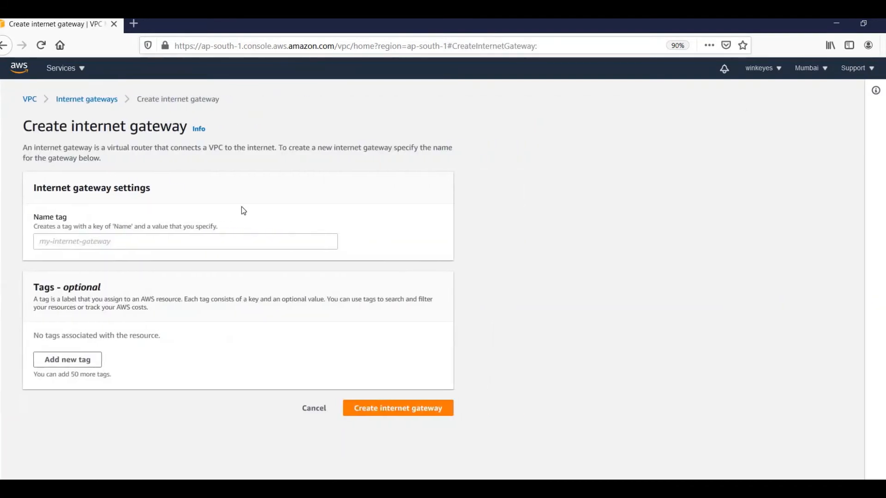
click(198, 248)
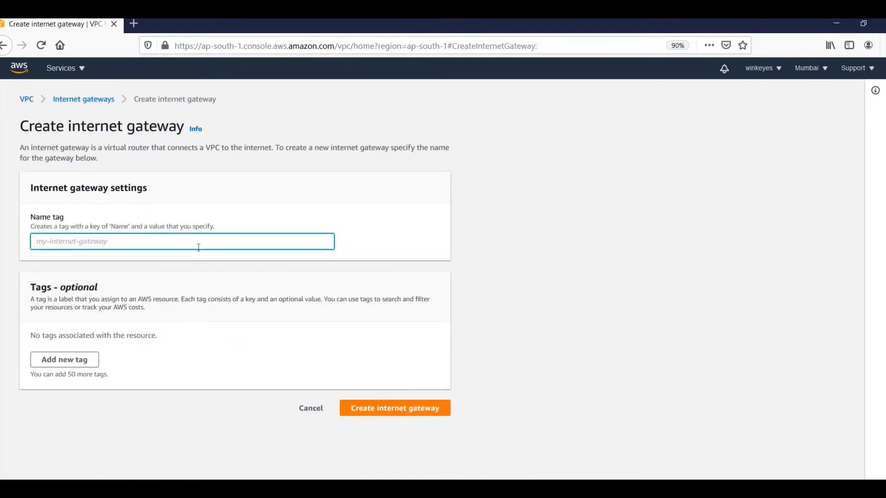
text(MyIG)
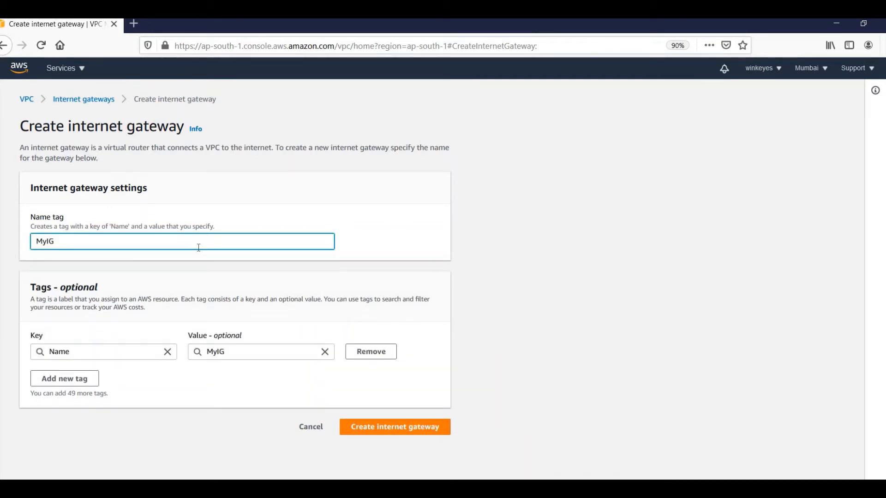
text(W)
click(398, 435)
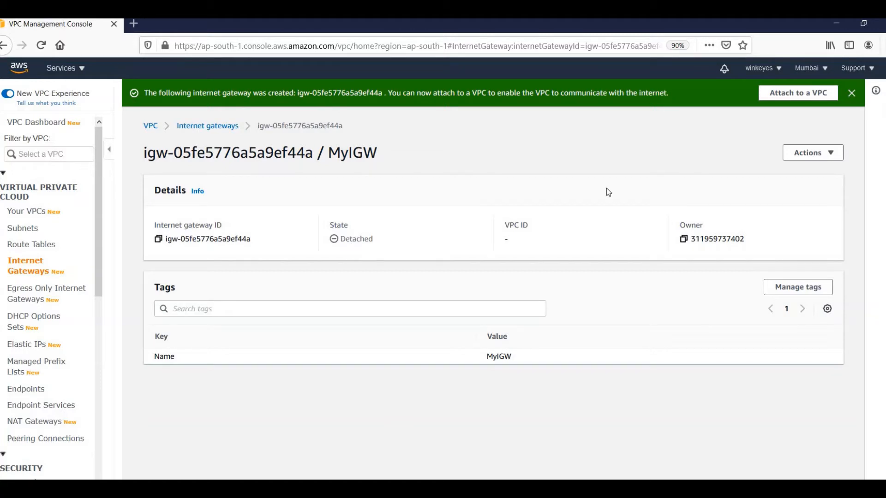
Attach the MyIGW internet gateway to the MyVPN VPC.
click(812, 156)
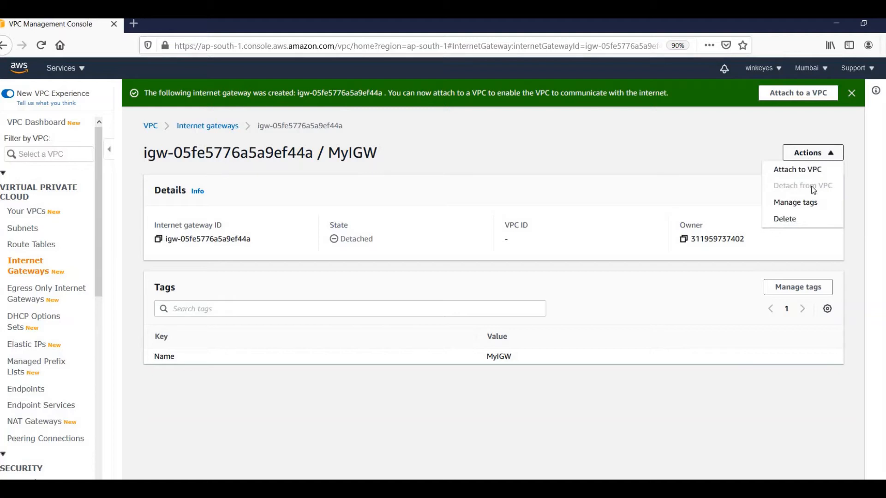
click(811, 176)
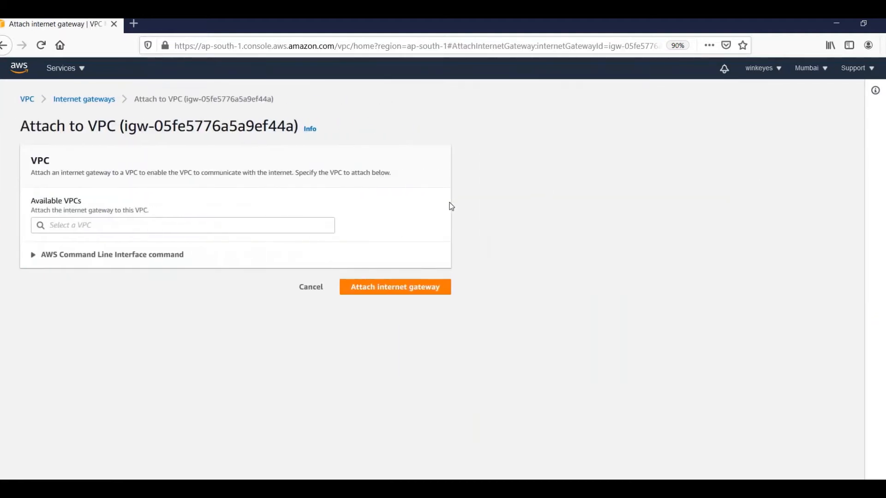
click(308, 228)
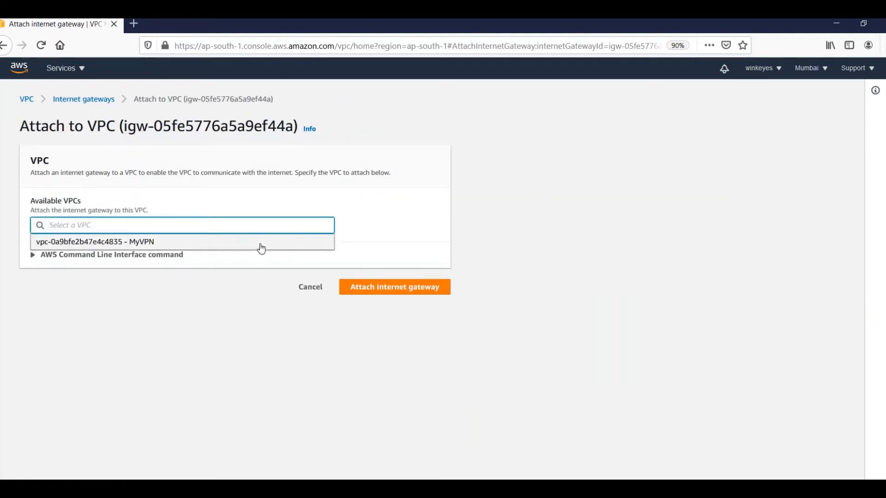
click(259, 243)
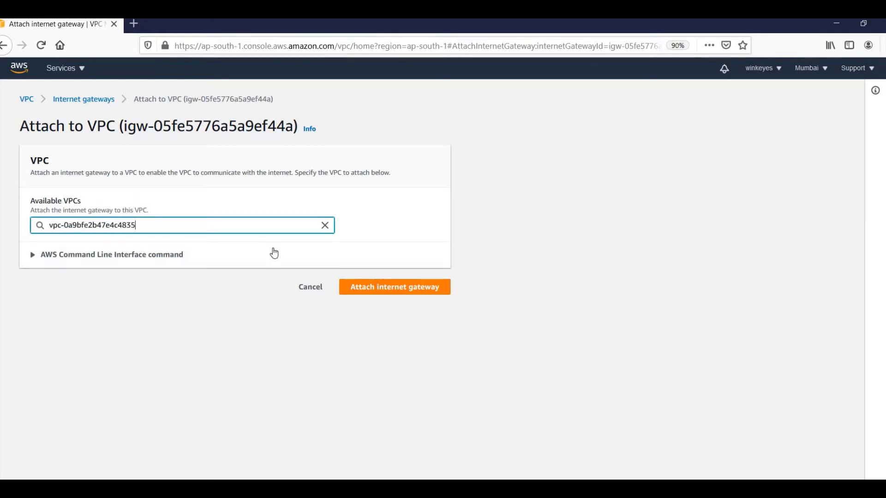
click(394, 286)
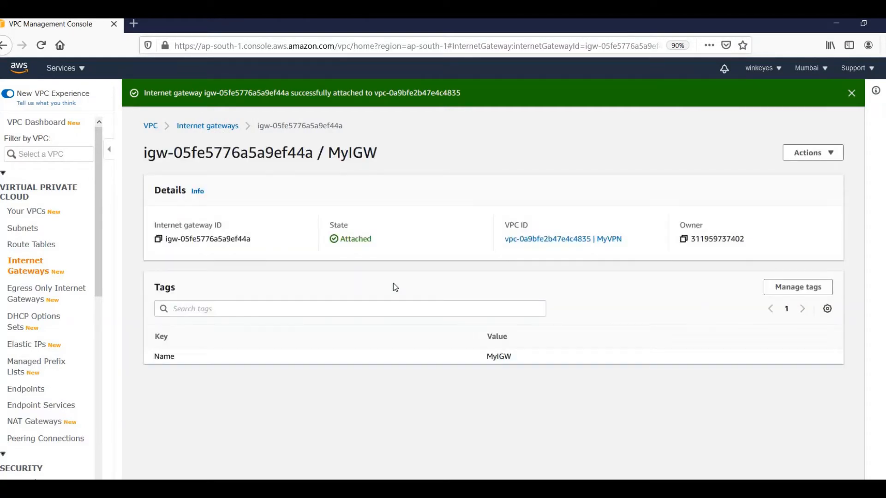
Add a route with destination 0.0.0.0/0 to the MyRouteSubnet1 route table.
click(40, 245)
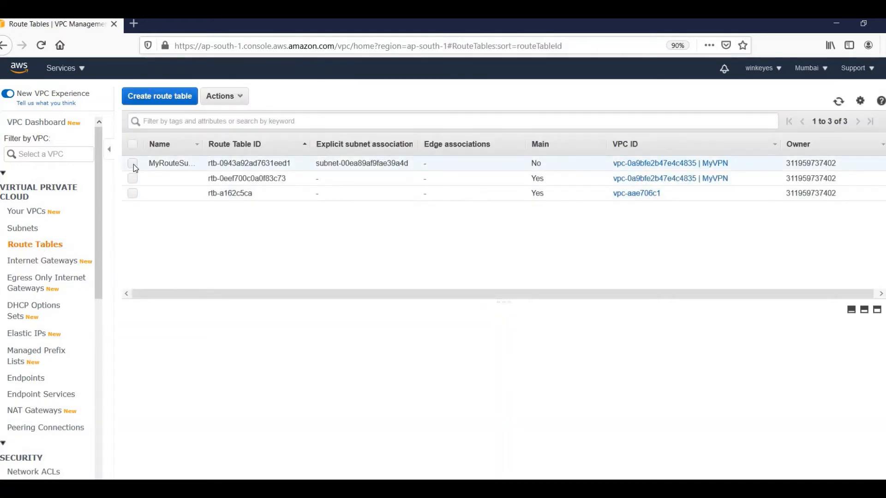
click(133, 164)
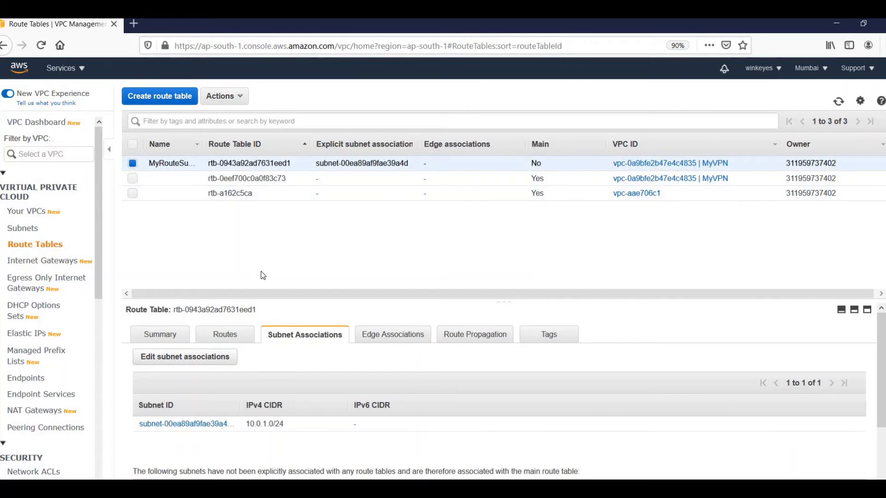
click(222, 339)
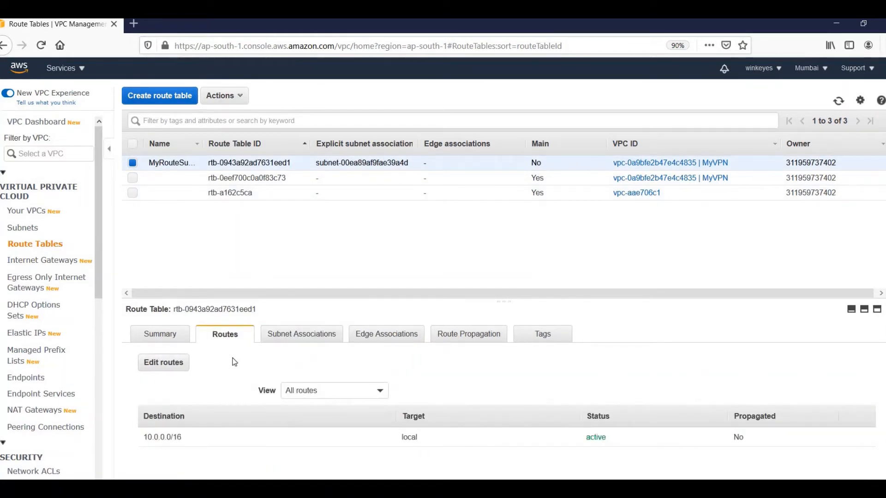
click(181, 364)
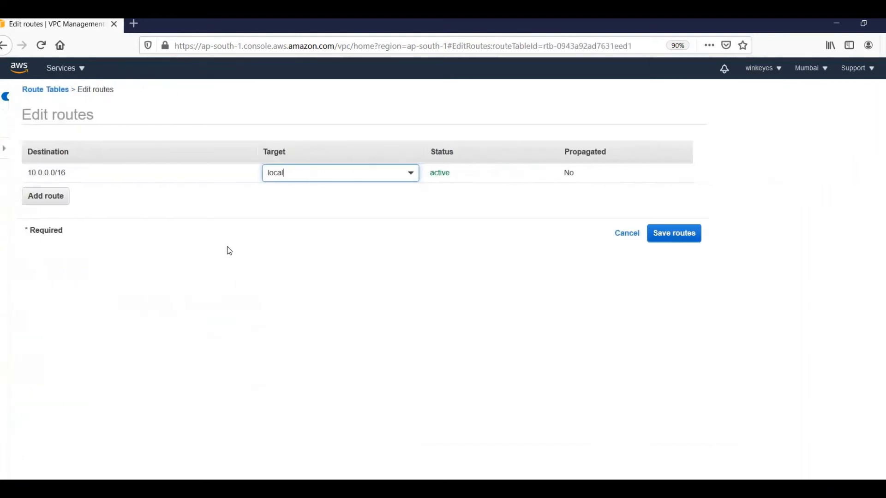
click(43, 196)
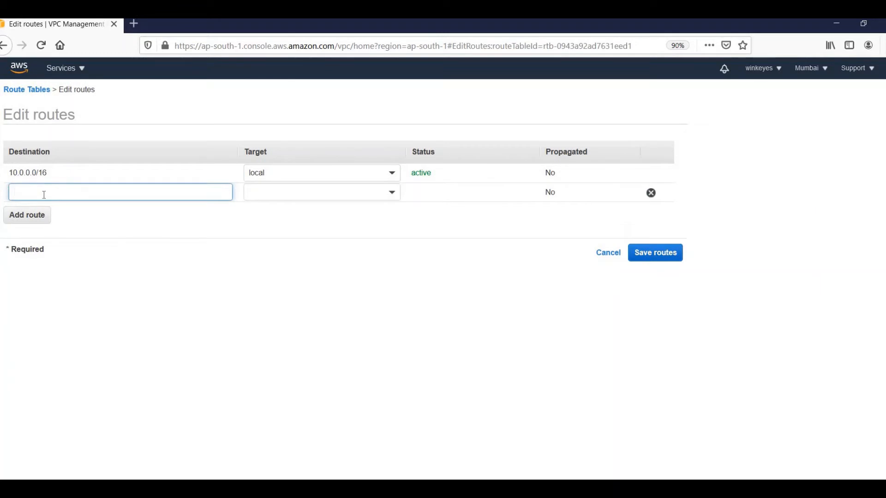
text(00)
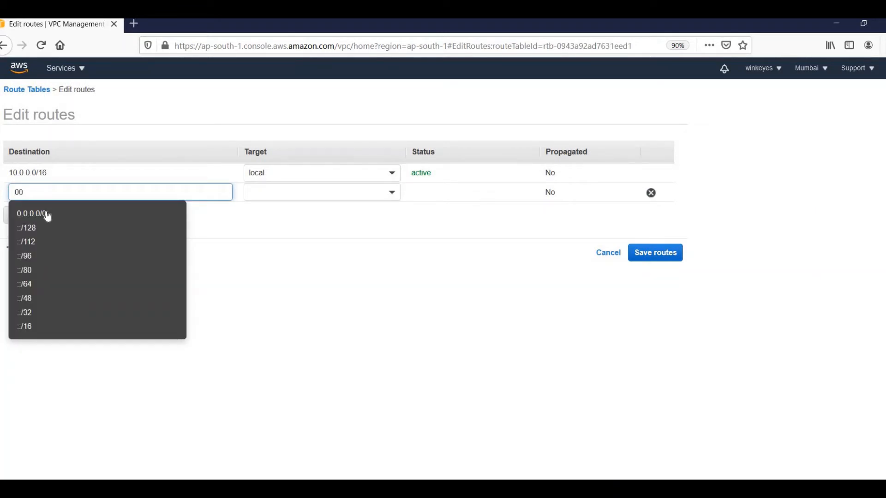
click(48, 215)
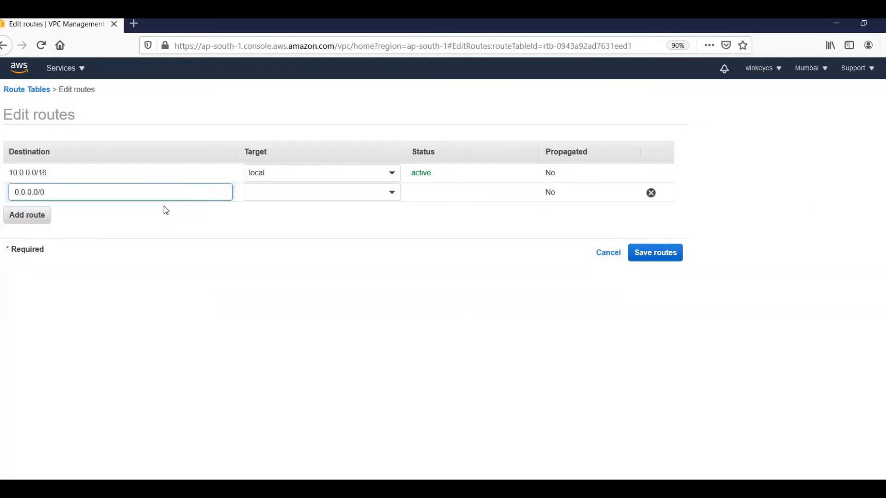
Set the 0.0.0.0/0 route's target to the MyIGW internet gateway and save the routes.
click(395, 200)
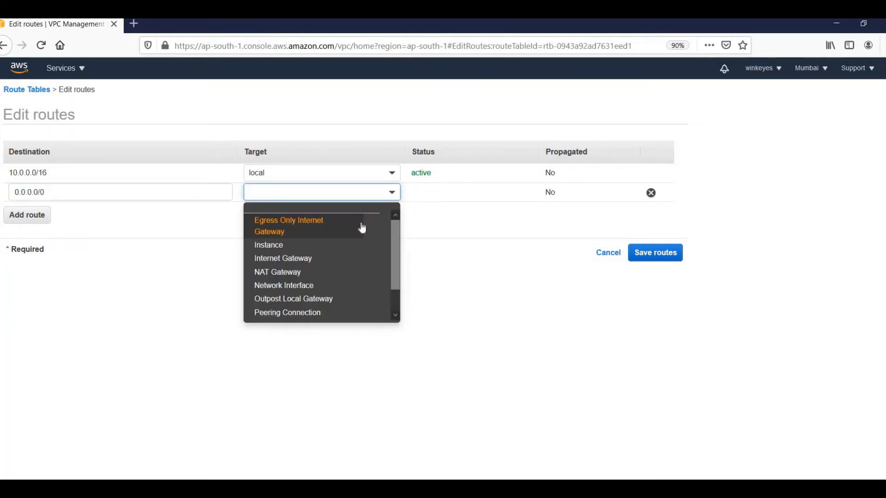
click(349, 260)
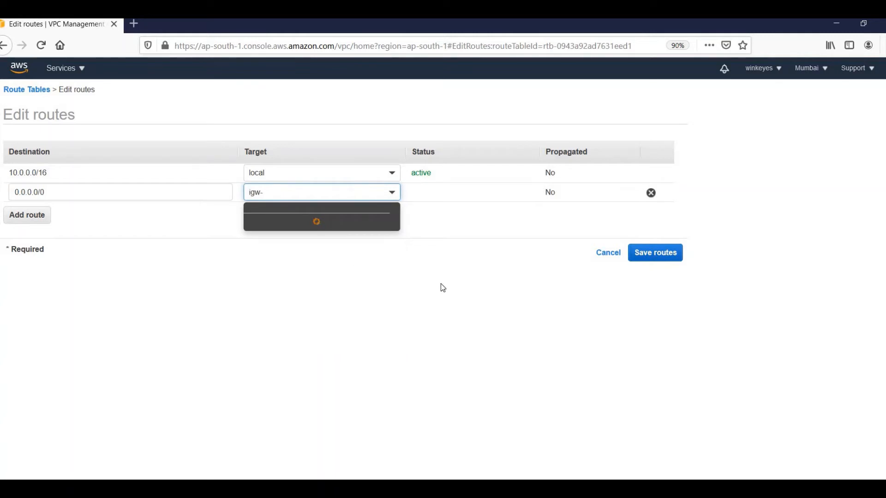
click(378, 226)
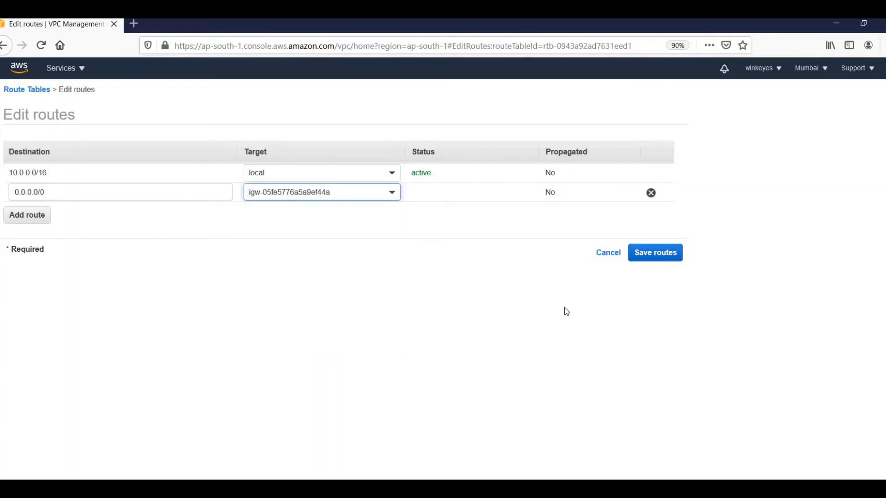
click(659, 254)
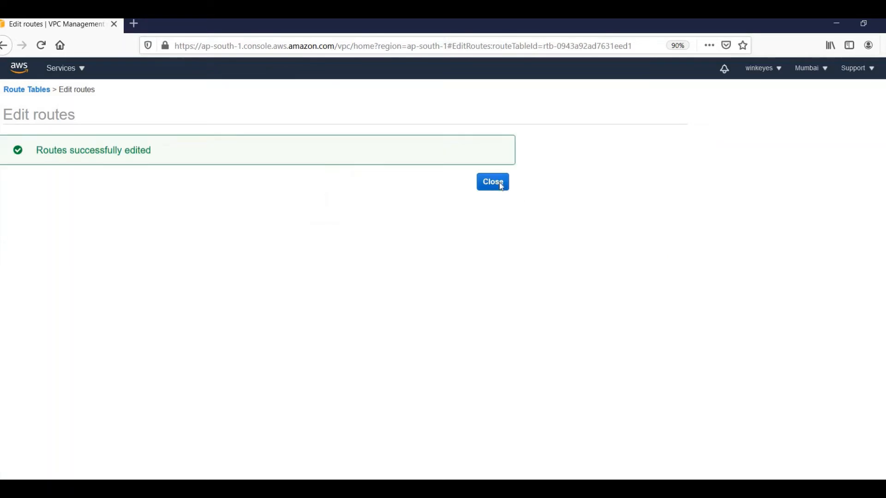
click(500, 183)
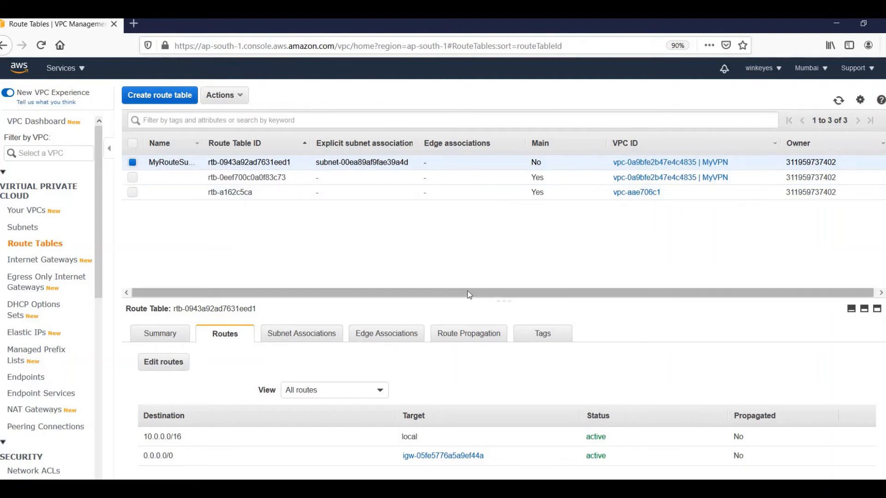
Go to the subnets list and examine its columns, including the route table and auto-assign public IP settings.
drag(467, 292, 519, 285)
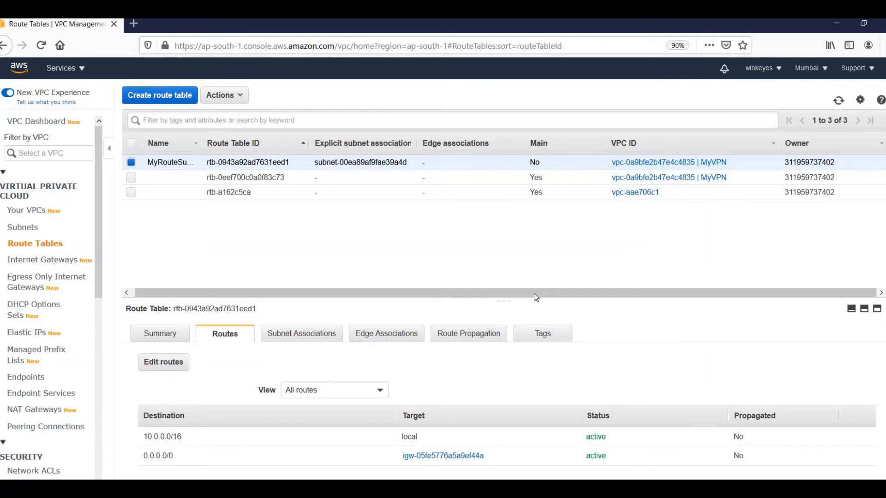
drag(529, 298, 206, 243)
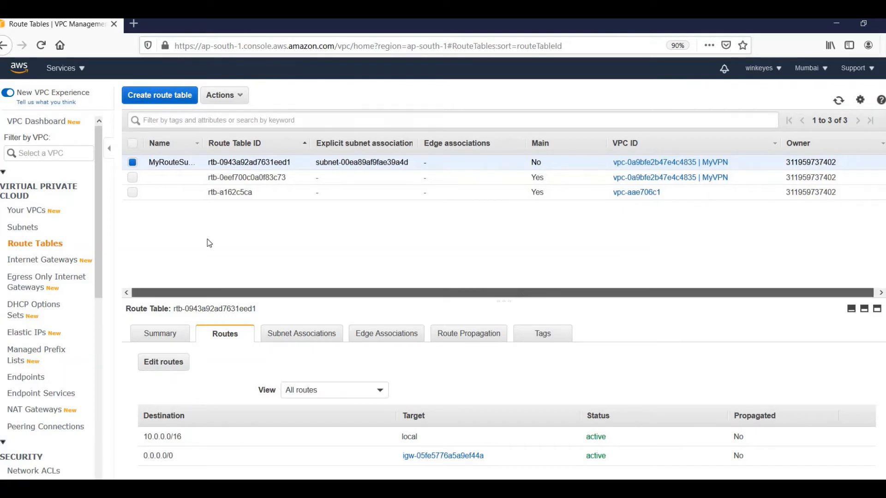
click(32, 232)
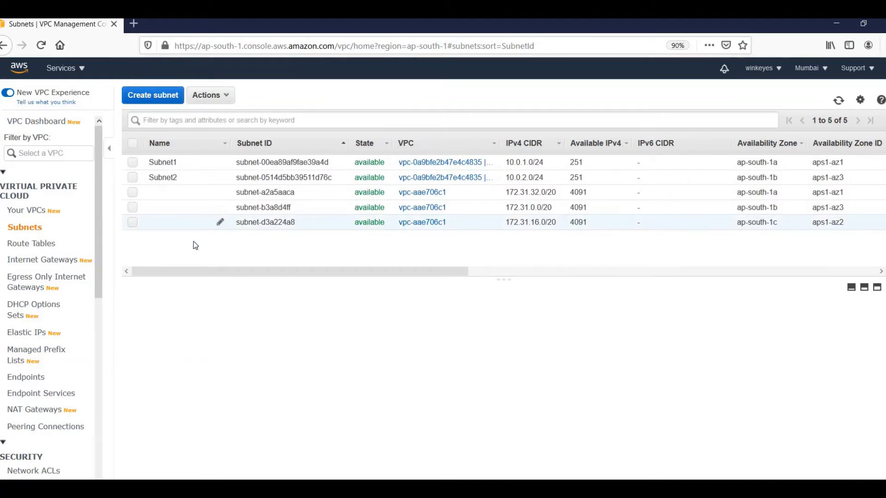
mouse_move(203, 275)
mouse_down()
mouse_move(236, 276)
mouse_move(185, 271)
mouse_up()
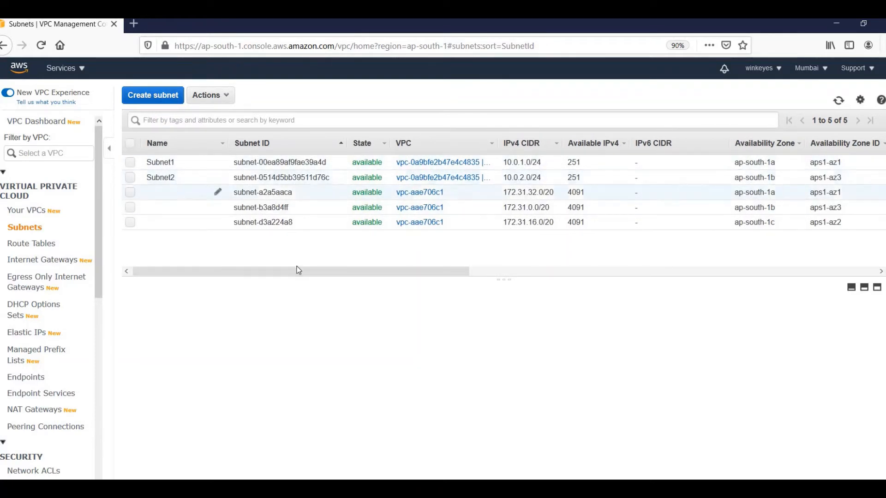
drag(344, 278, 662, 288)
drag(637, 159, 633, 142)
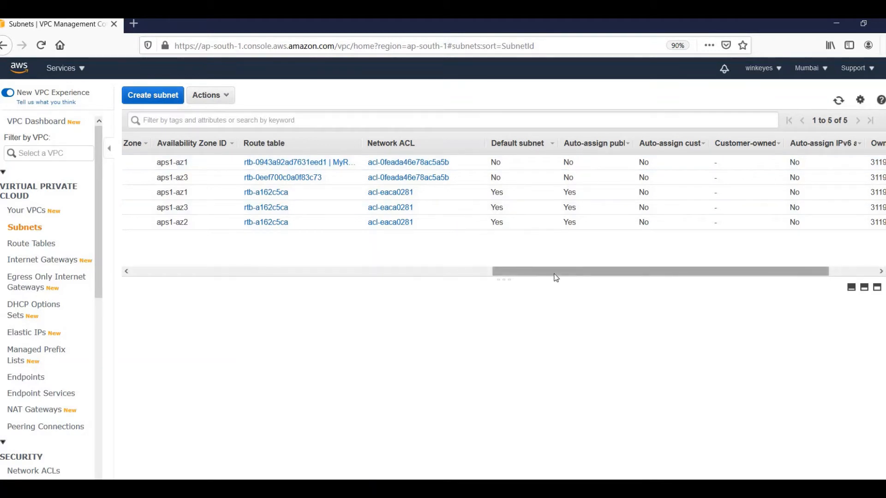
drag(556, 272, 133, 162)
Enable auto-assign public IPv4 address for Subnet1 and save the setting.
click(133, 162)
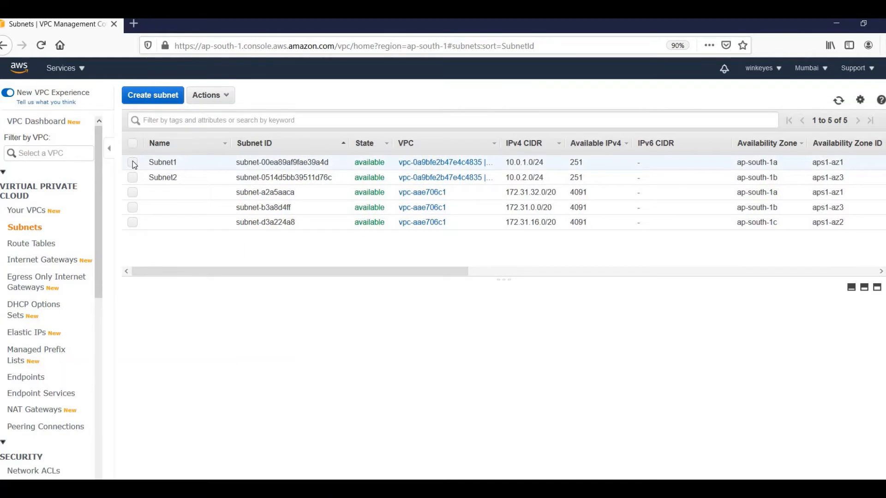
click(214, 95)
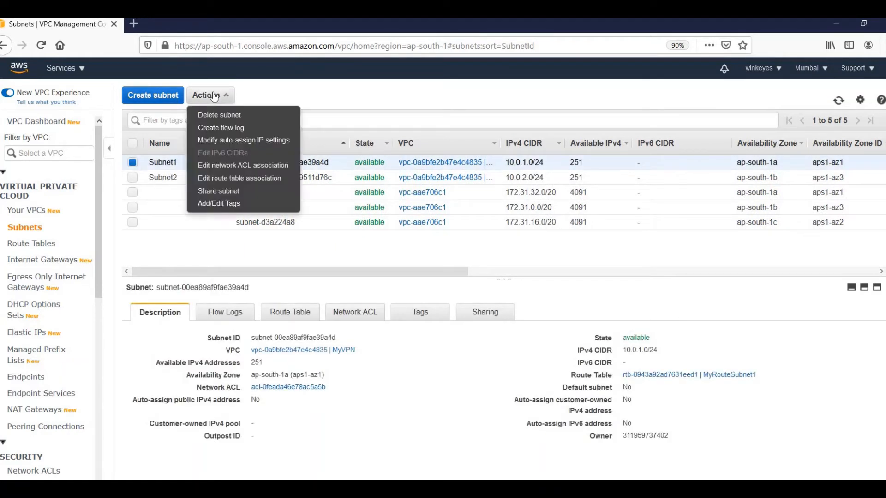
click(230, 142)
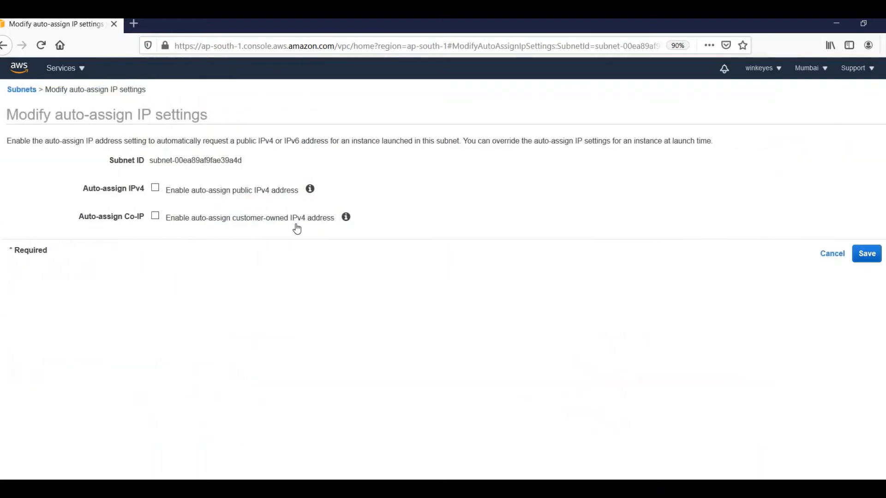
click(153, 189)
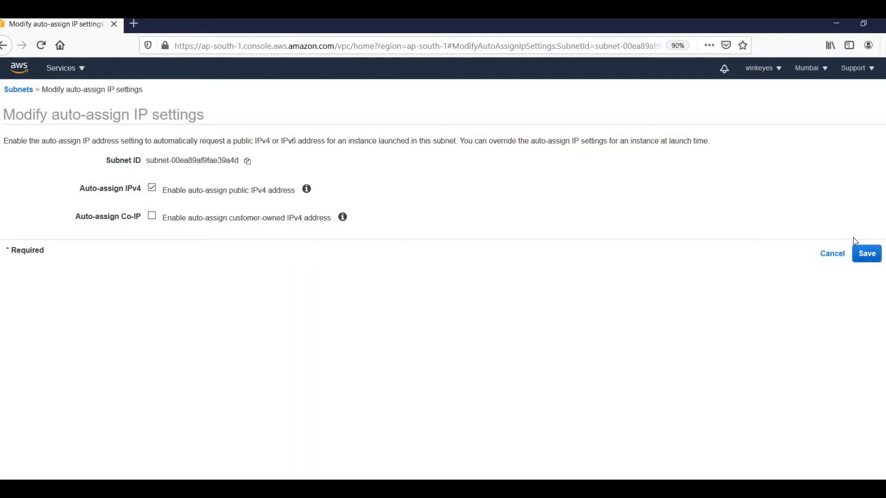
click(867, 253)
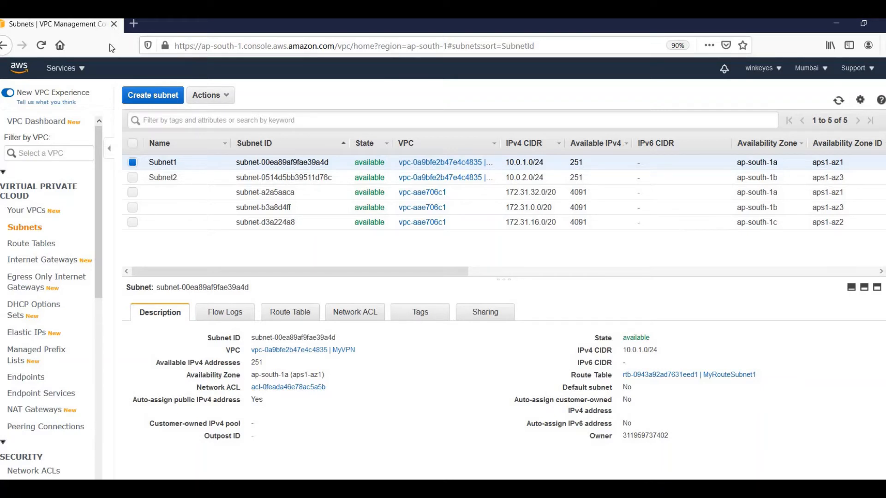
Duplicate the subnets browser tab and open the running EC2 instances list in the copy.
right_click(95, 25)
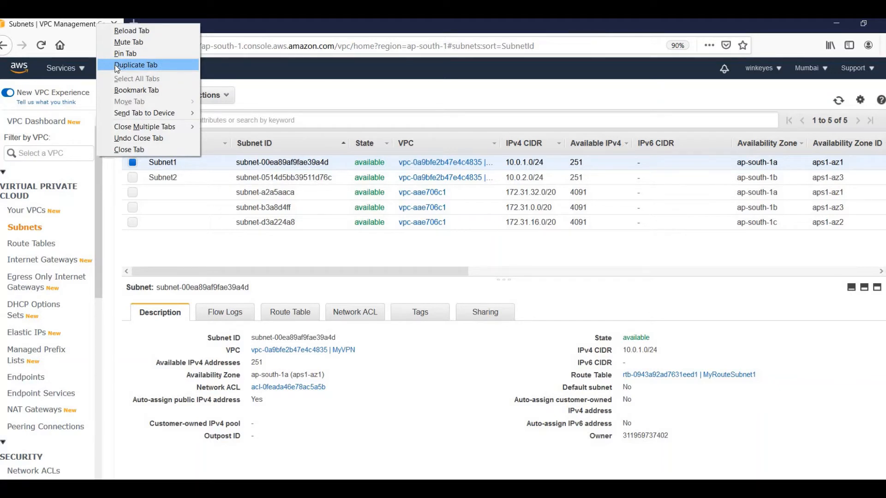
click(116, 66)
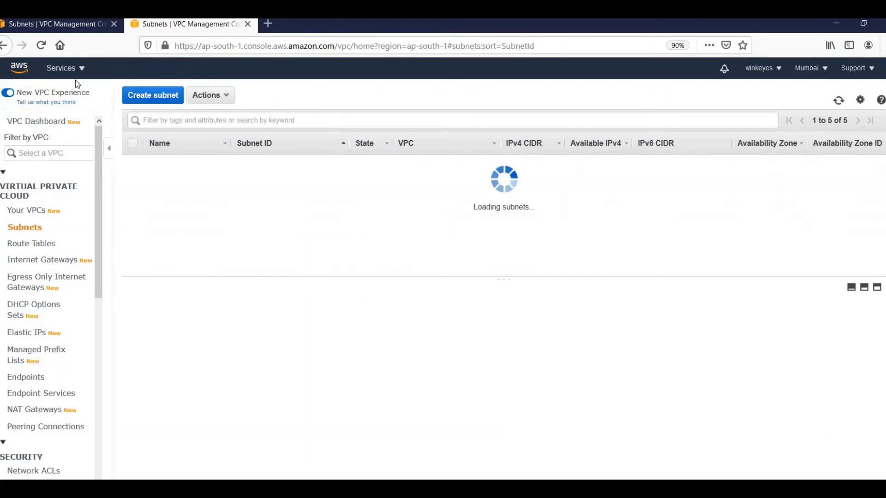
click(65, 68)
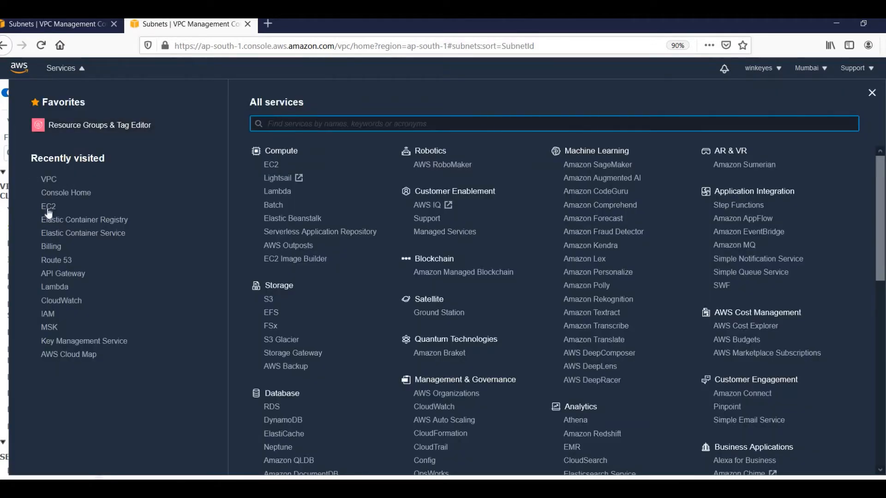
click(47, 209)
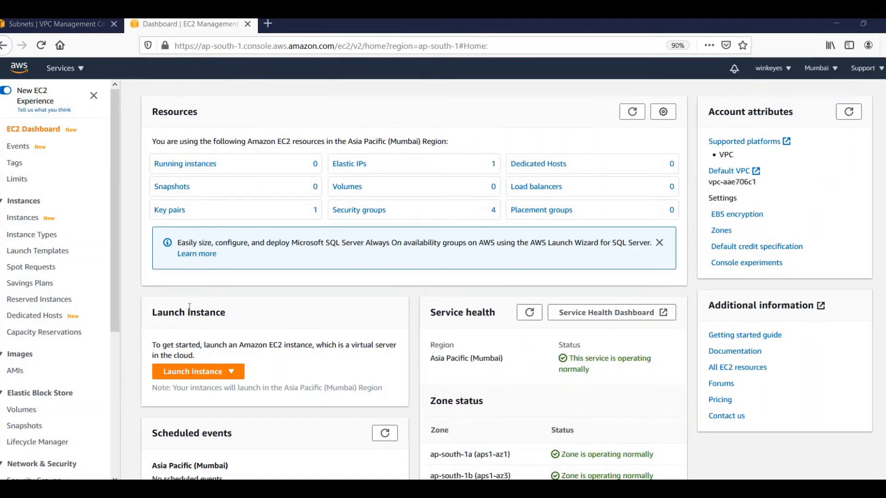
click(198, 169)
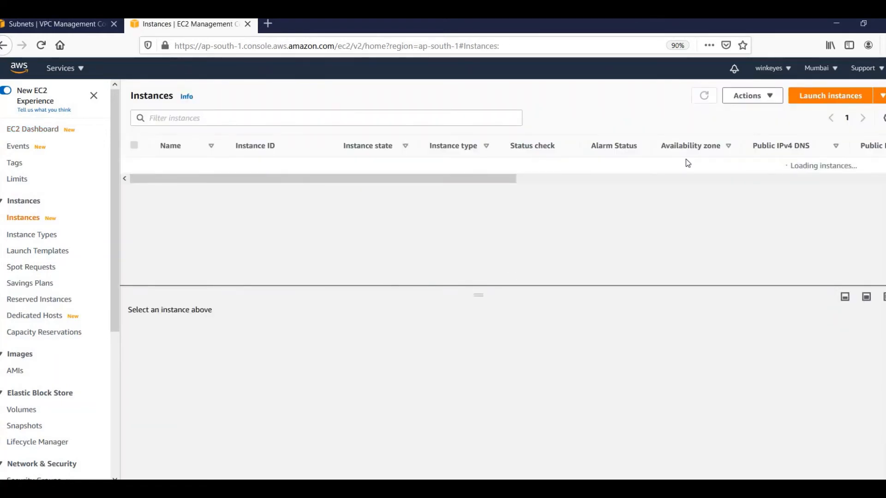
Start a new instance launch with the 64-bit (x86) Amazon Linux 2 AMI and the t2.micro type, continuing to the instance details.
click(816, 97)
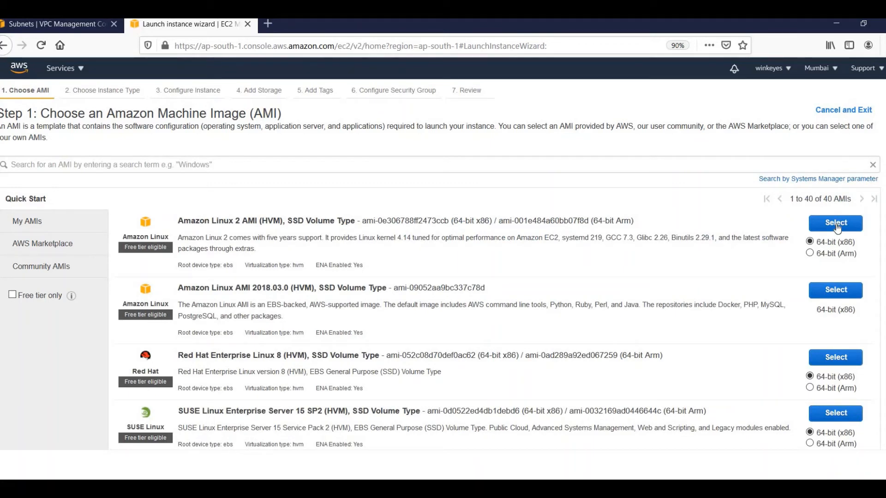
click(837, 226)
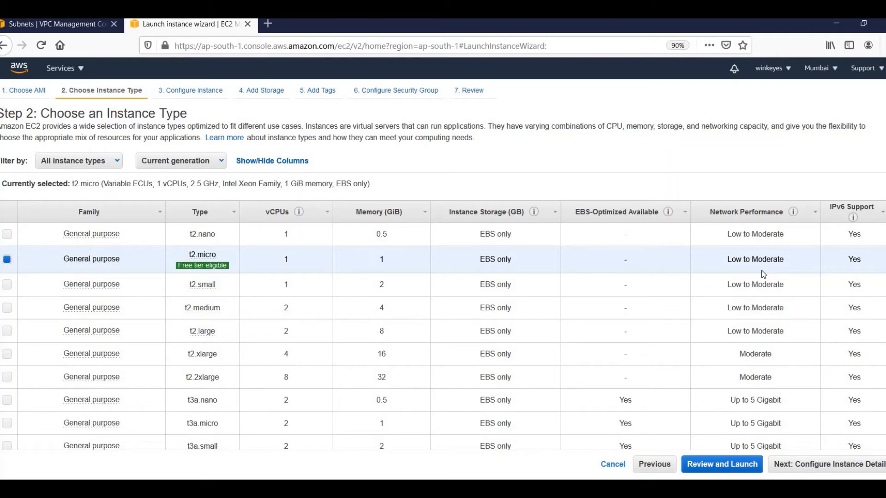
click(798, 472)
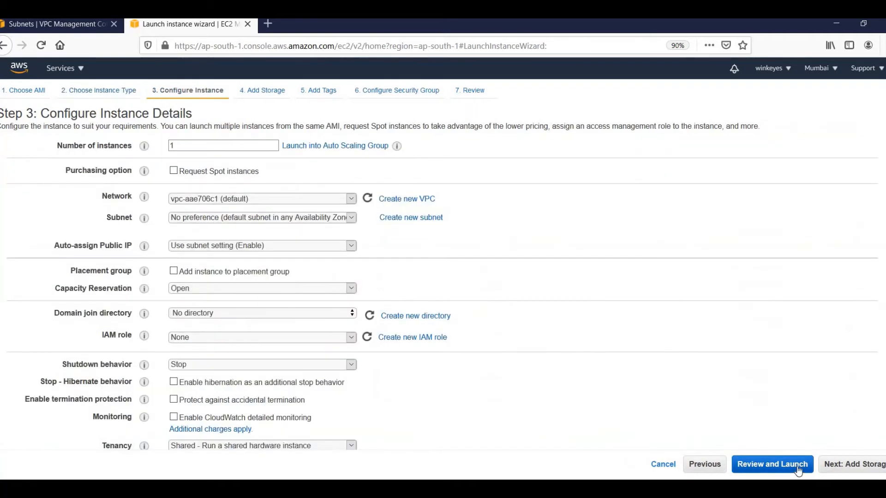
Set the instance's network to the MyVPN VPC and its subnet to Subnet1 in ap-south-1a.
click(310, 200)
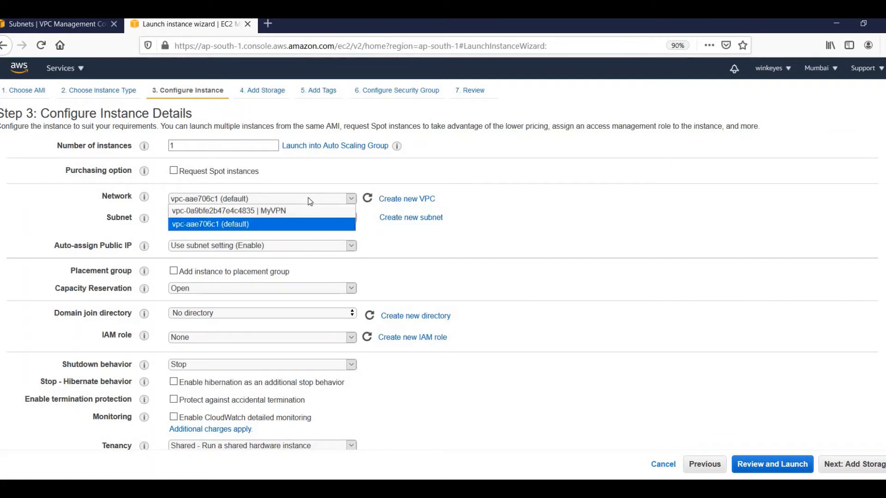
click(302, 212)
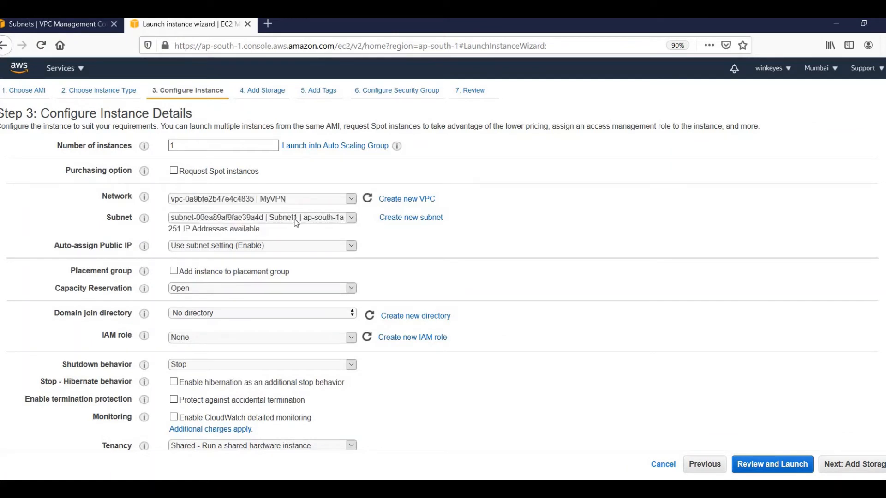
click(297, 224)
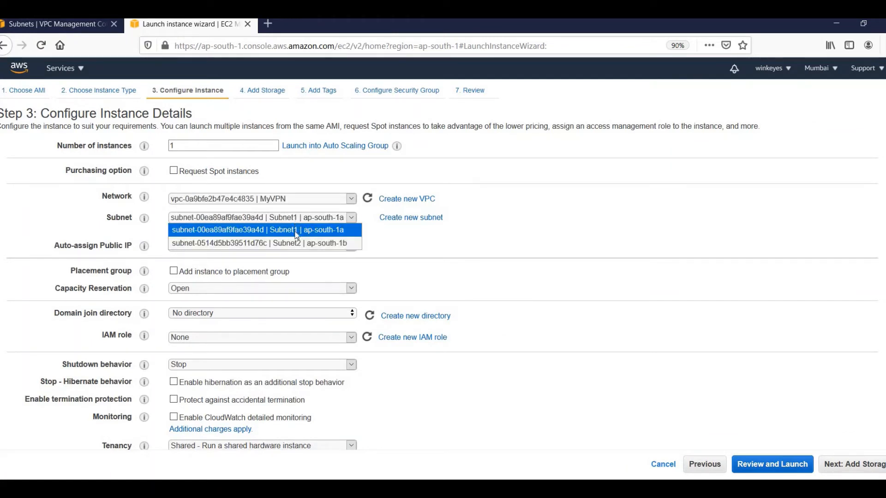
click(297, 230)
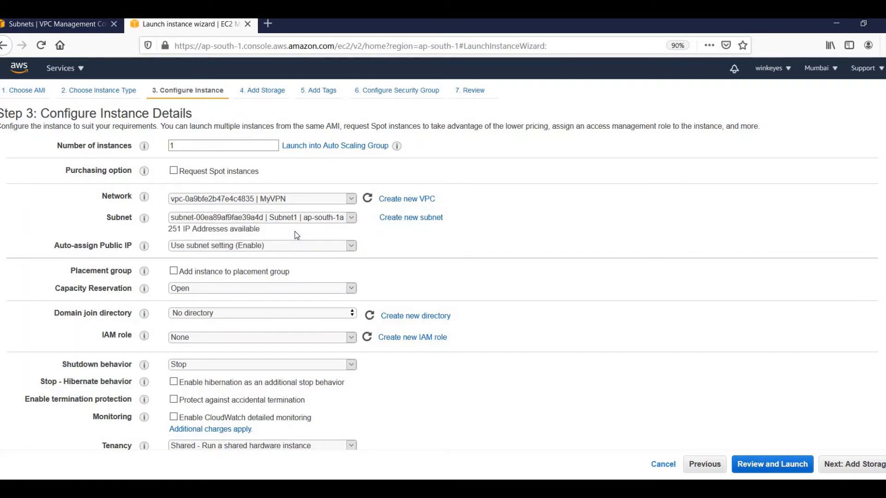
Copy the httpd installation bash script from the Notepad++ file new 114 into the instance's user data as text.
scroll(592, 239, down, 6)
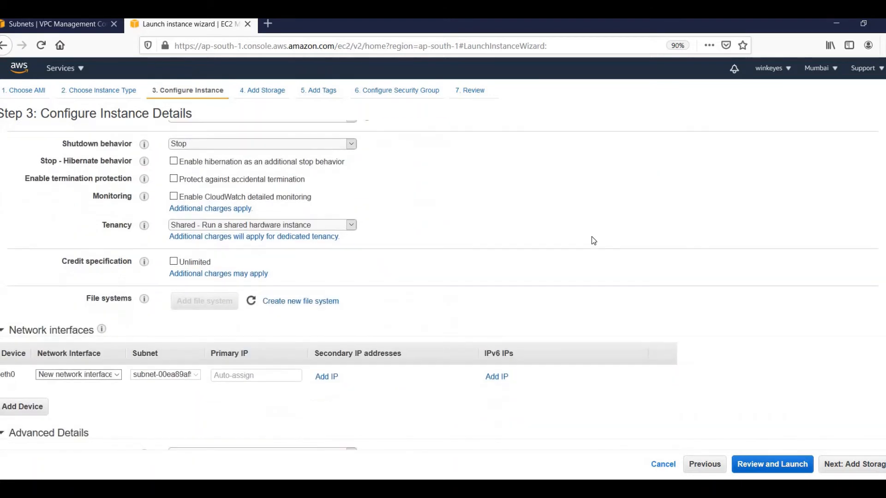
scroll(593, 240, down, 2)
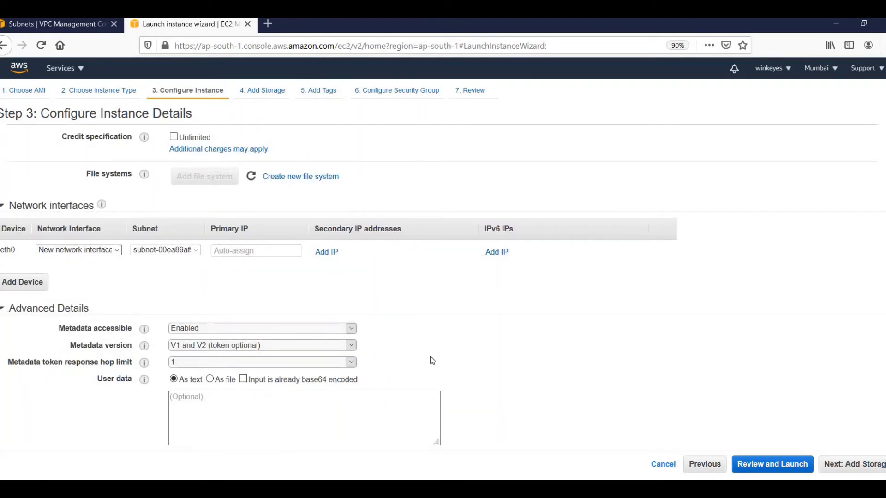
click(346, 428)
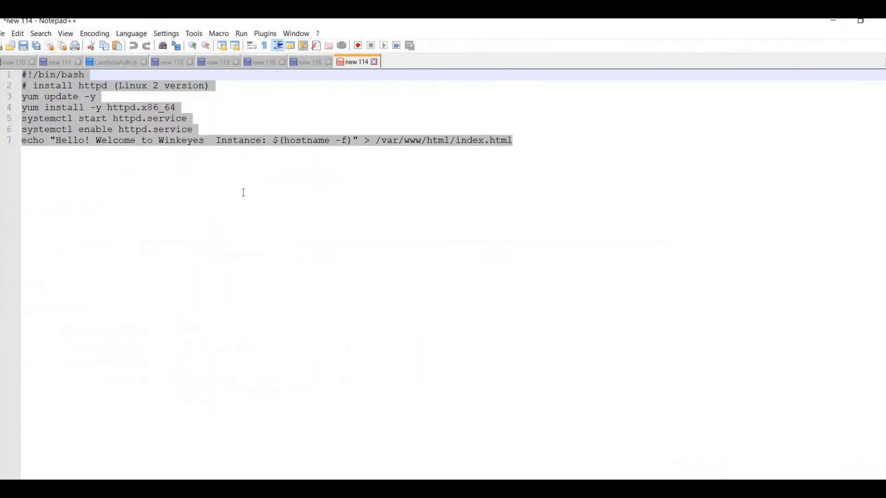
click(243, 191)
key(ctrl+a)
key(alt+Tab)
click(220, 398)
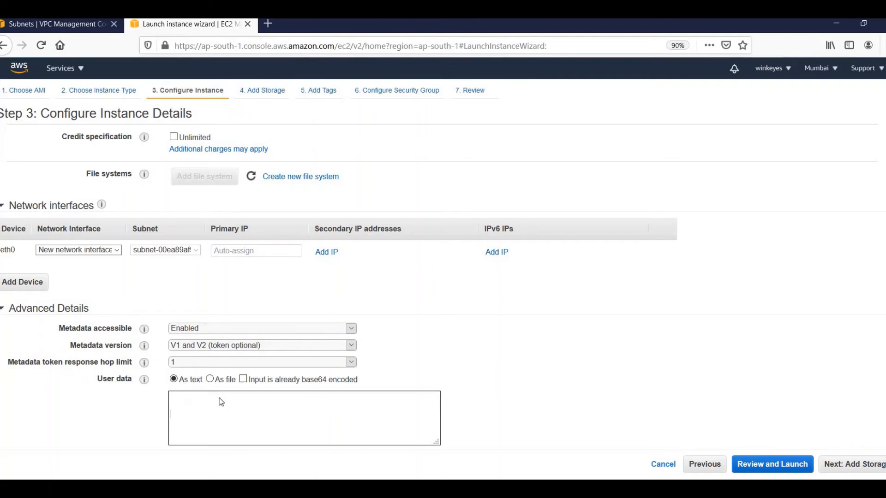
key(alt+Tab)
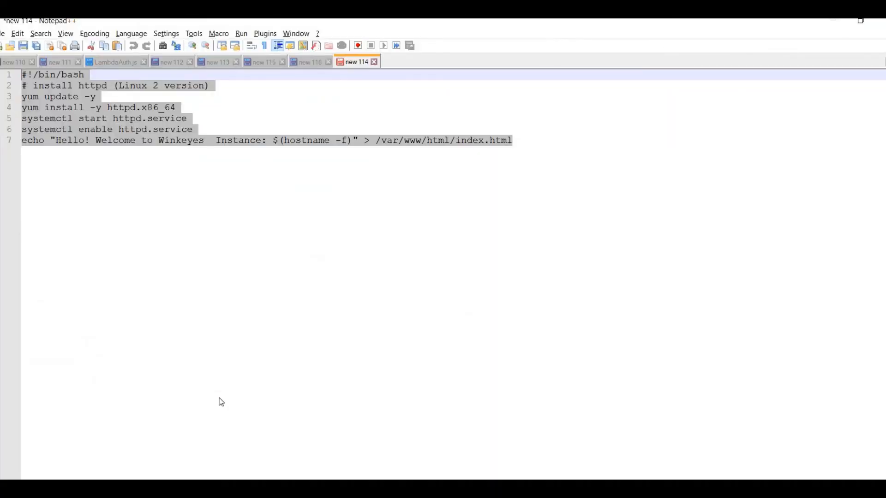
key(alt+Tab)
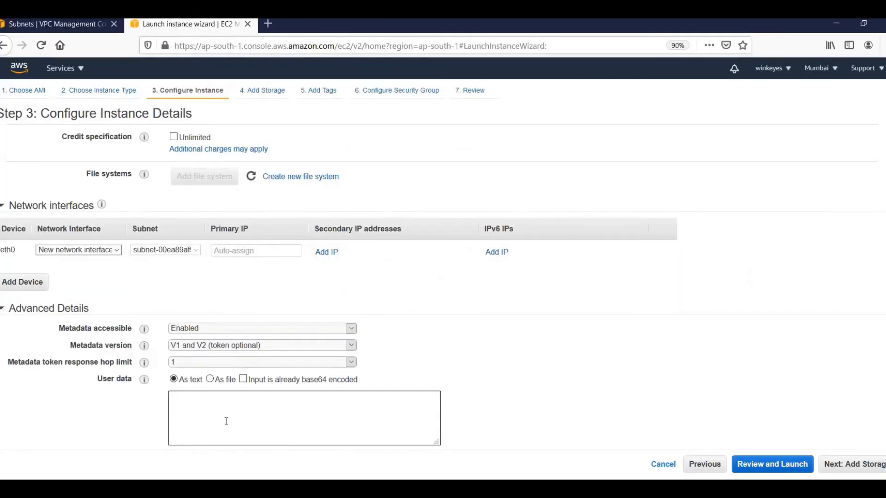
click(226, 421)
text(#!/bin/bash yum update -y yum install -y httpd.x86_64 systemctl start httpd.service systemctl enable httpd.service echo "Hello! Welcome to Winkeyes  Instance: $(hostname -f)" > /var/www/html/index.html)
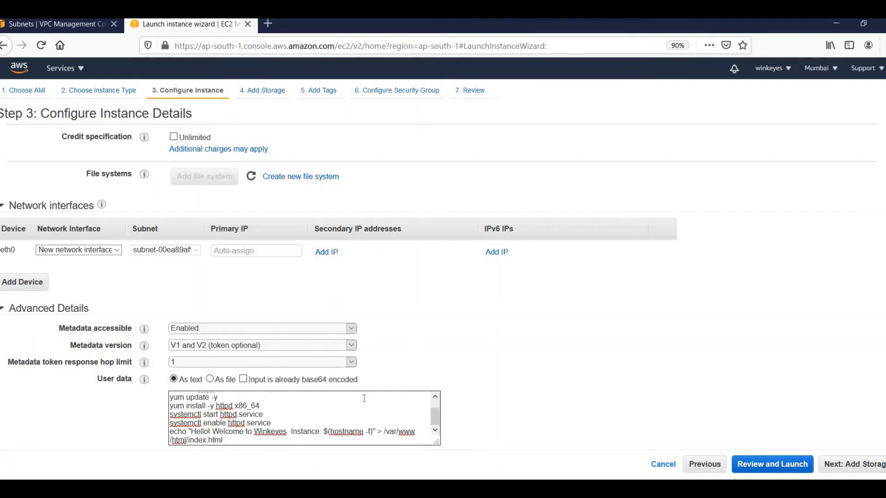
Keep the default 8 GiB root volume, add no tags and continue to the security group configuration.
click(845, 466)
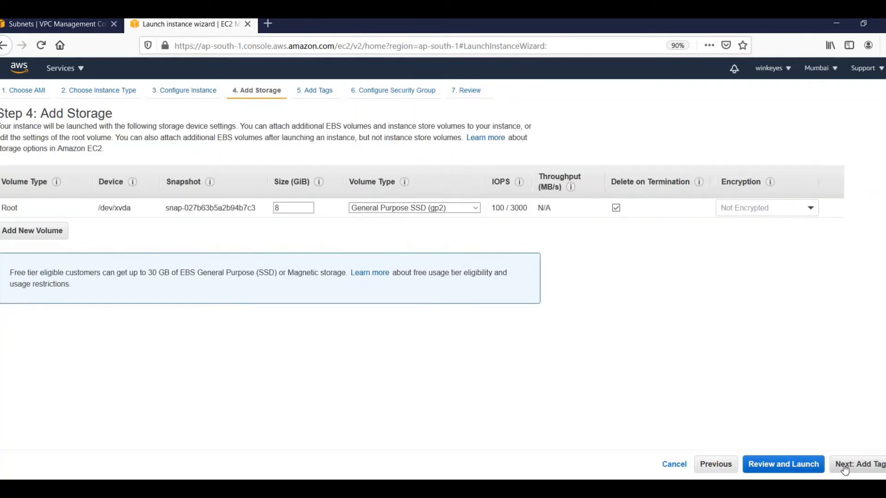
click(845, 466)
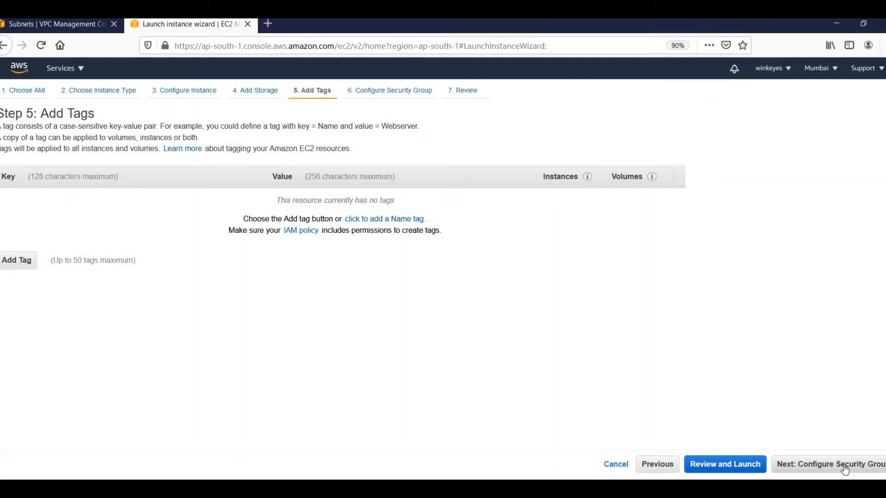
click(845, 466)
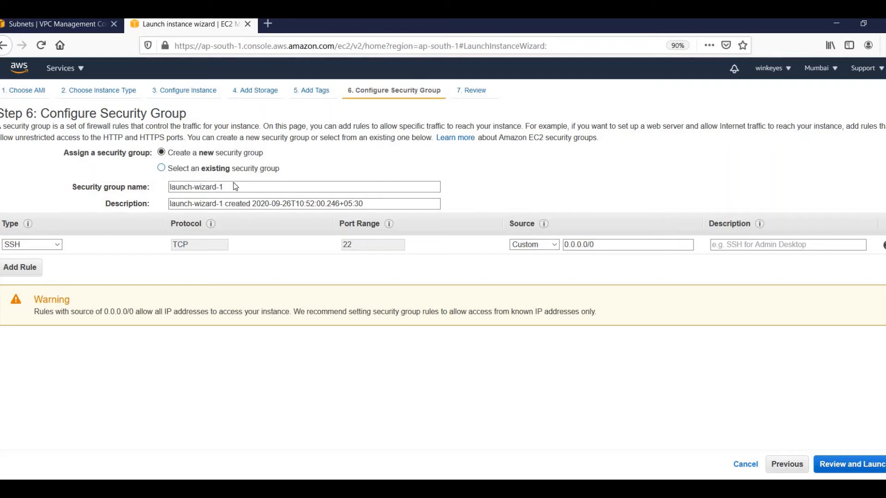
Name the new security group MySG.
drag(242, 187, 156, 186)
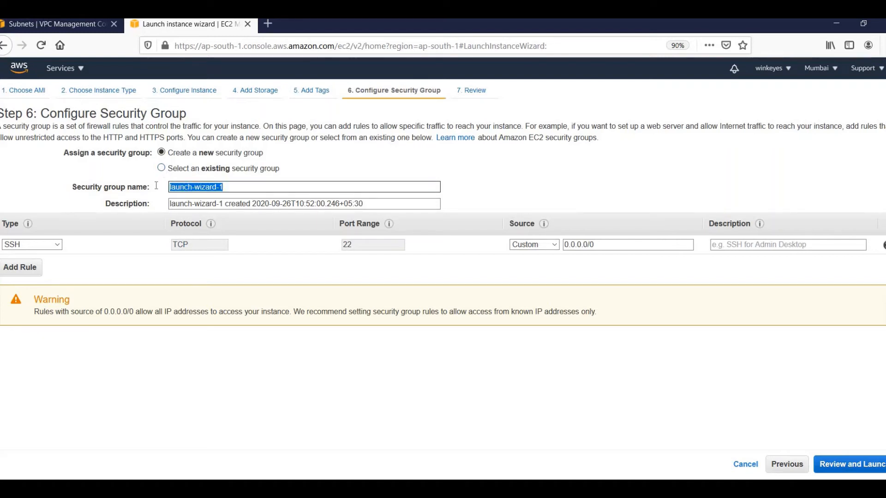
text(S)
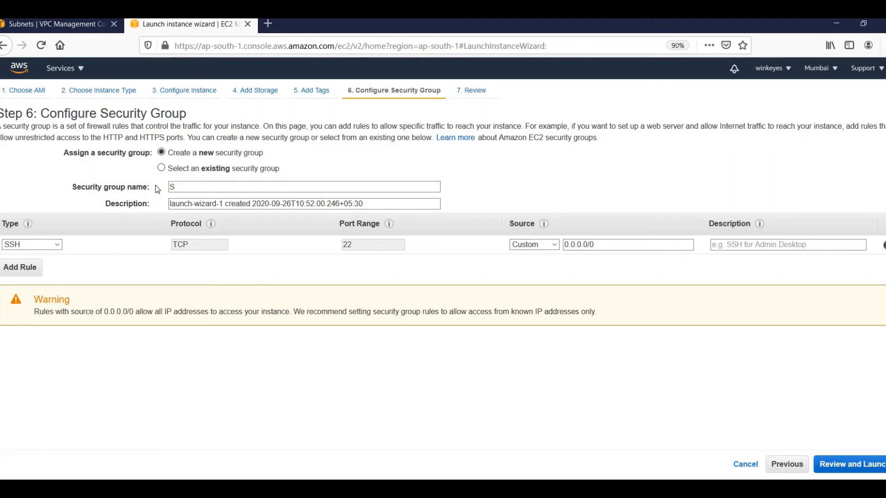
key(BackSpace)
text(MySG)
Add an HTTP rule on port 80, open to 0.0.0.0/0 and ::/0, to the security group.
click(26, 273)
click(38, 267)
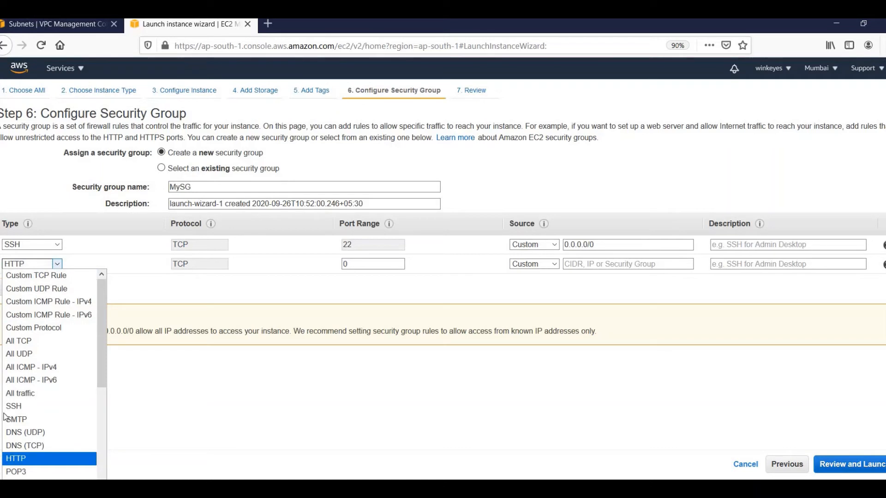
click(11, 462)
click(11, 461)
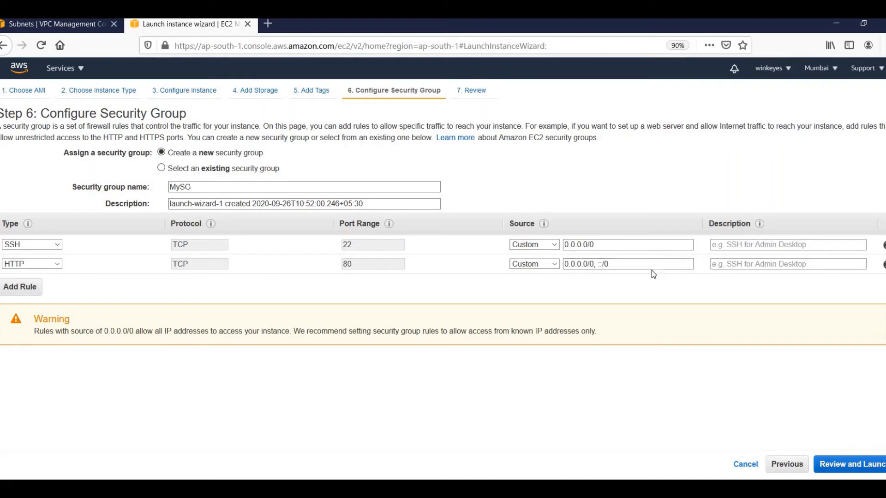
Add an All ICMP - IPv4 rule with source 0.0.0.0/0 to the security group.
click(26, 296)
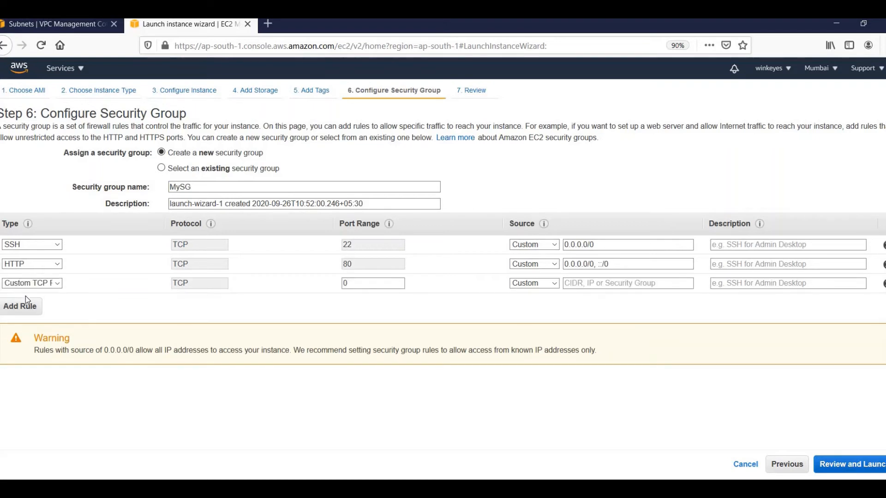
click(57, 284)
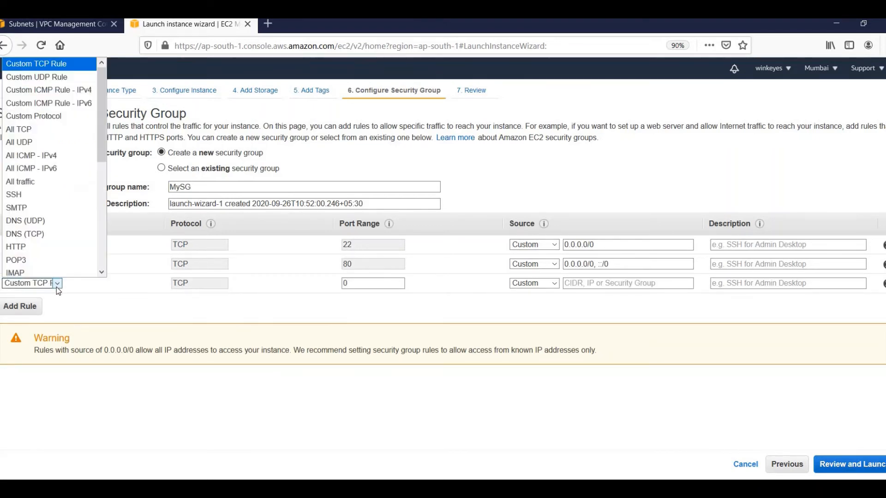
key(i)
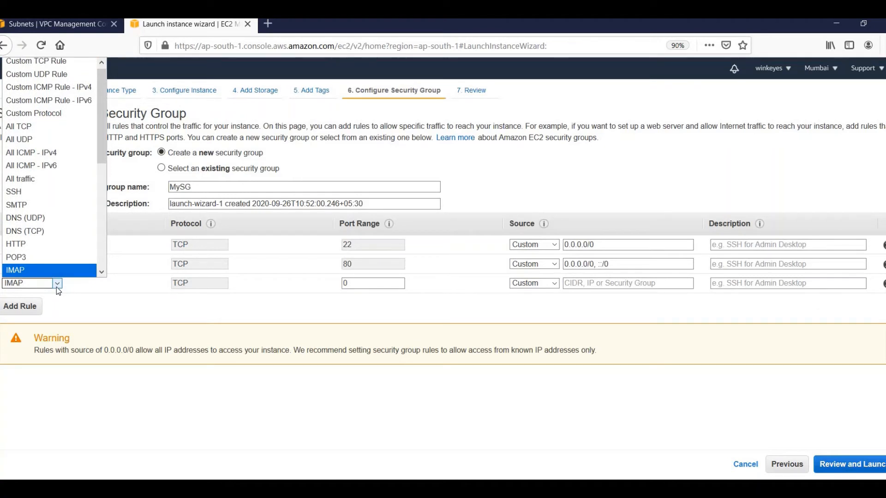
key(i)
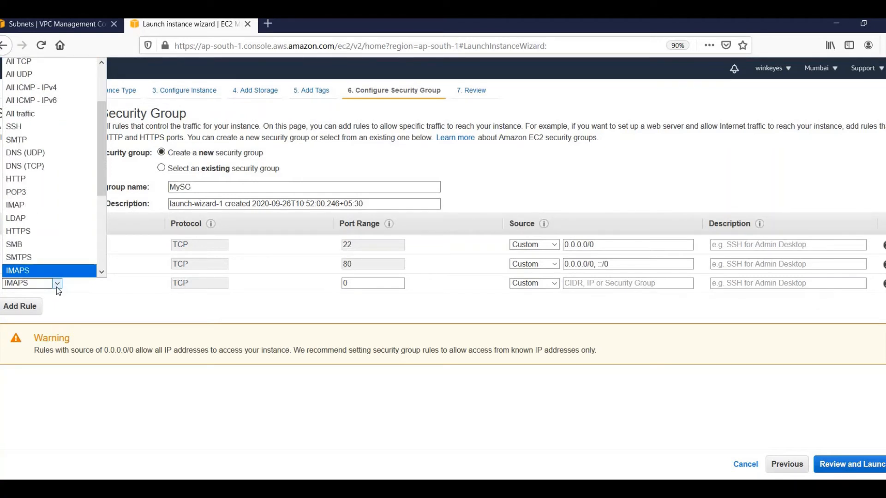
click(67, 88)
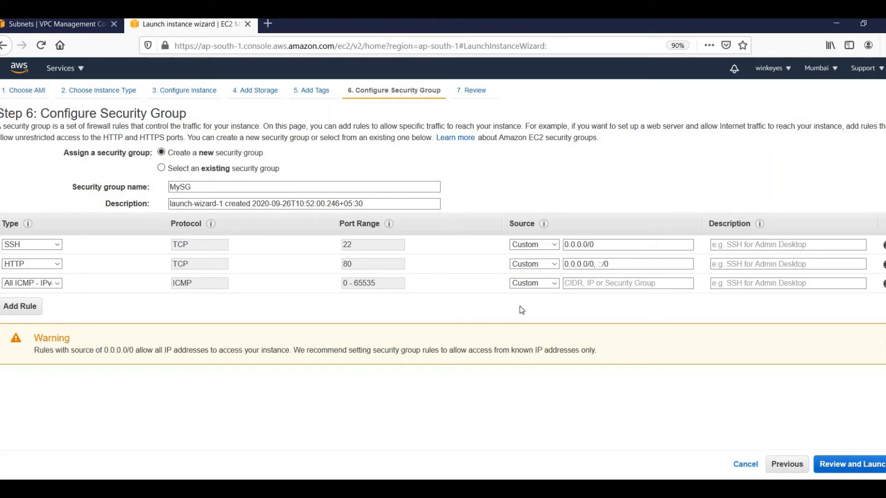
click(615, 286)
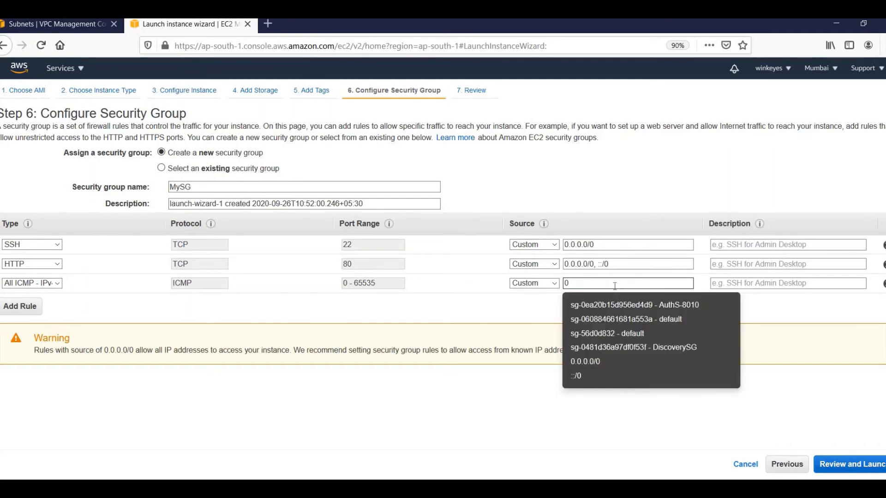
click(614, 364)
Launch the reviewed instance with the existing testKey key pair, acknowledging access to its private key, and open the instance list.
click(848, 467)
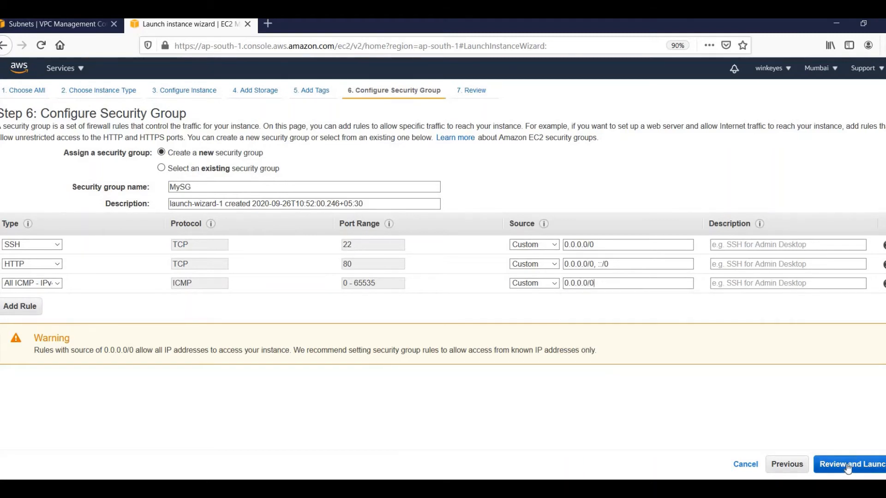
click(870, 469)
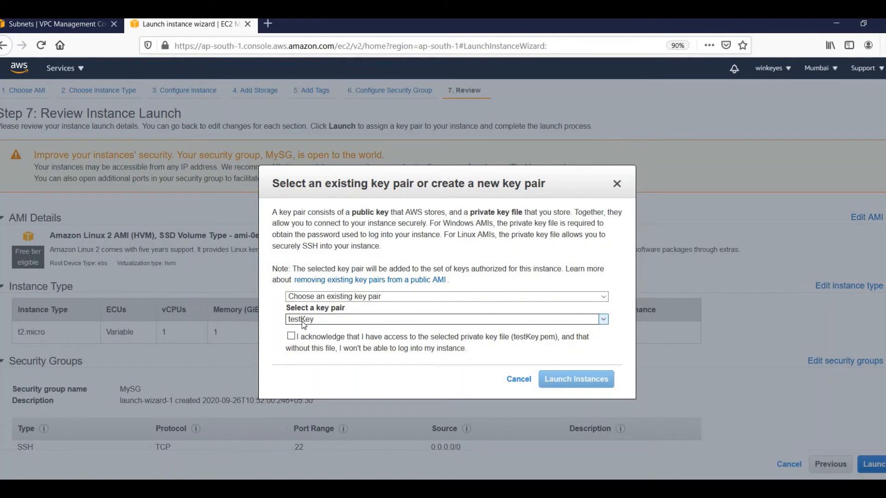
click(291, 337)
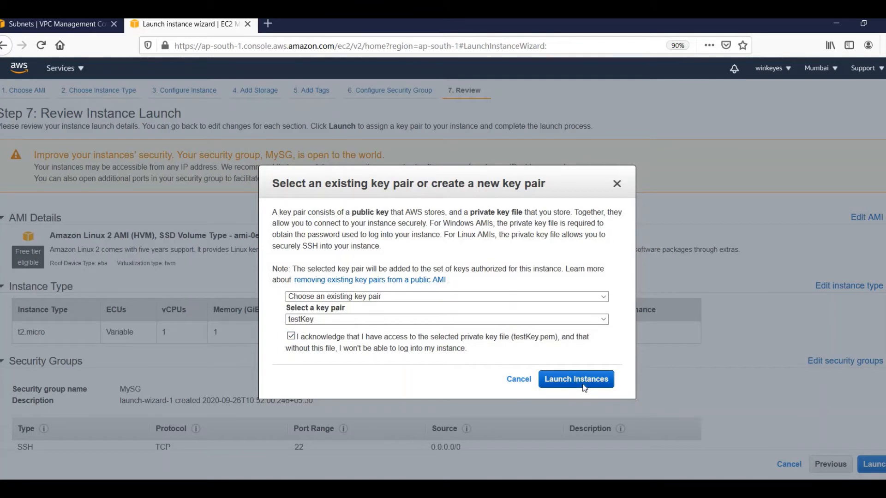
click(577, 380)
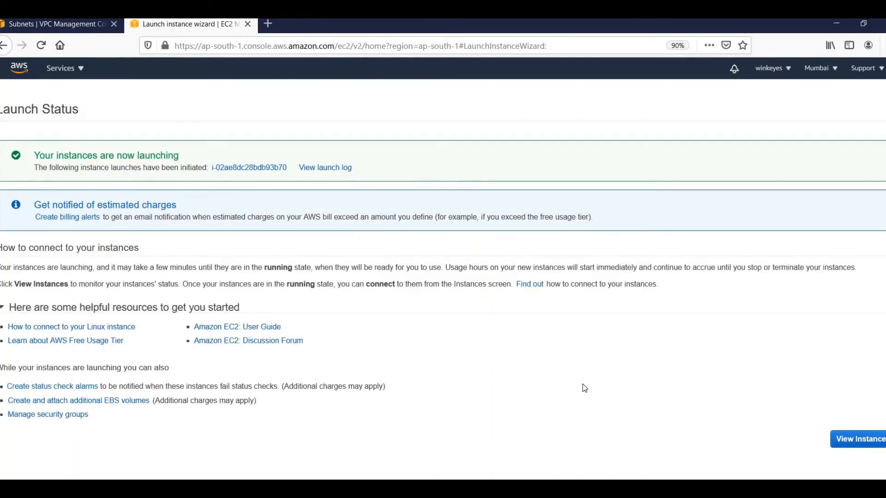
click(855, 447)
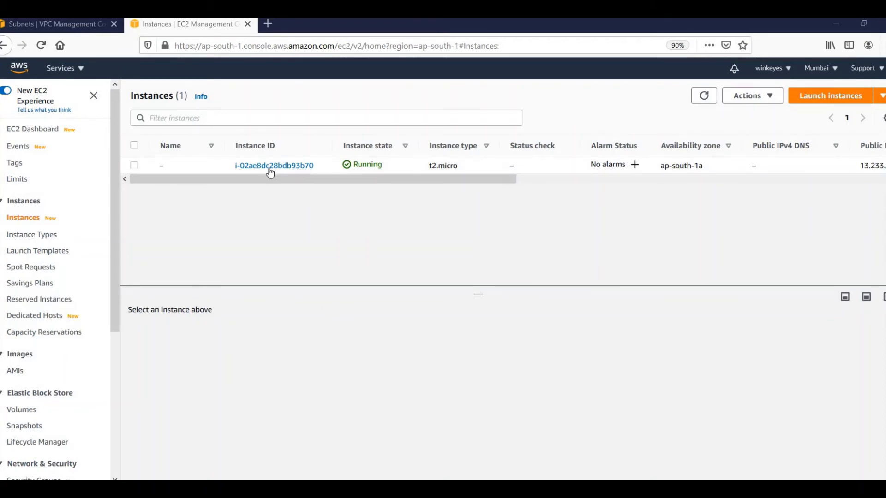
Copy the running instance's public IPv4 address from its details and open it in a new browser tab to test the web server.
click(135, 167)
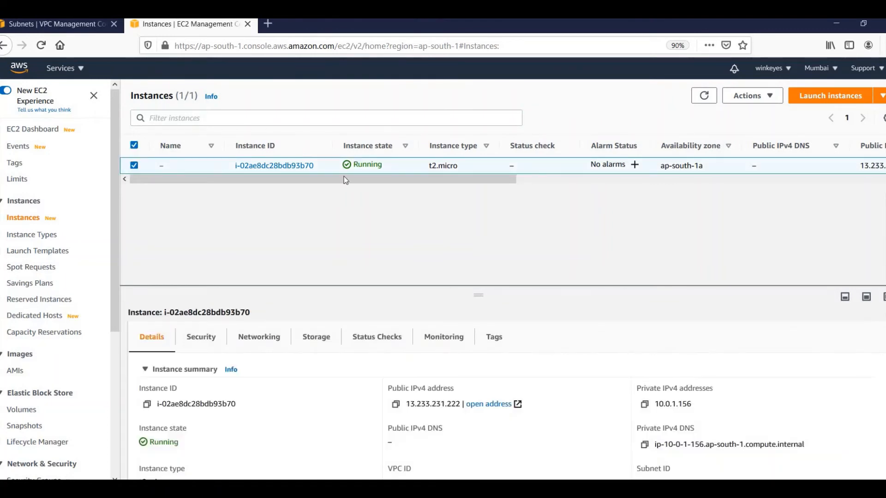
scroll(454, 328, down, 3)
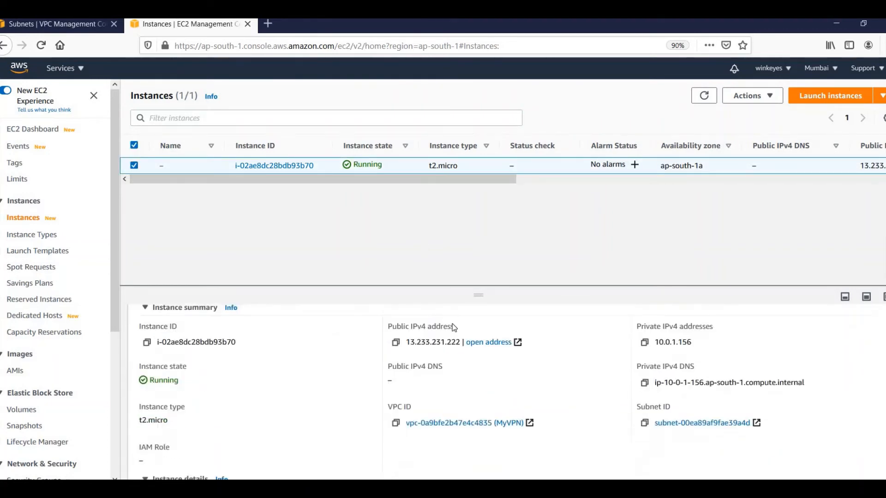
scroll(454, 326, up, 2)
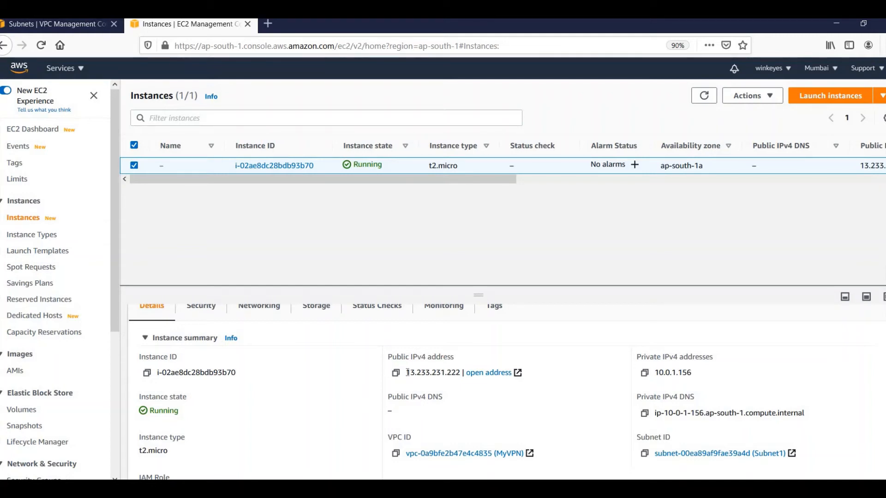
drag(406, 372, 460, 373)
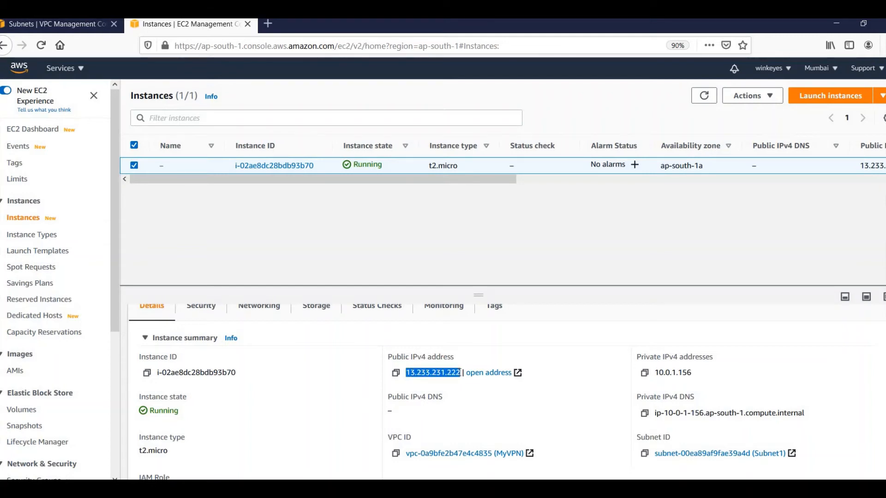
key(ctrl+c)
click(268, 23)
key(ctrl+v)
key(Return)
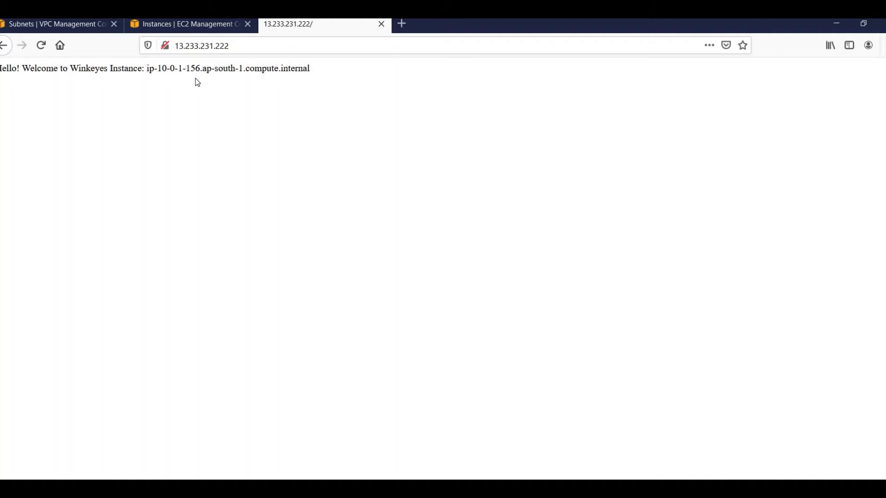
Return to the EC2 instance list and start launching another instance with the 64-bit (x86) Amazon Linux 2 AMI.
click(183, 29)
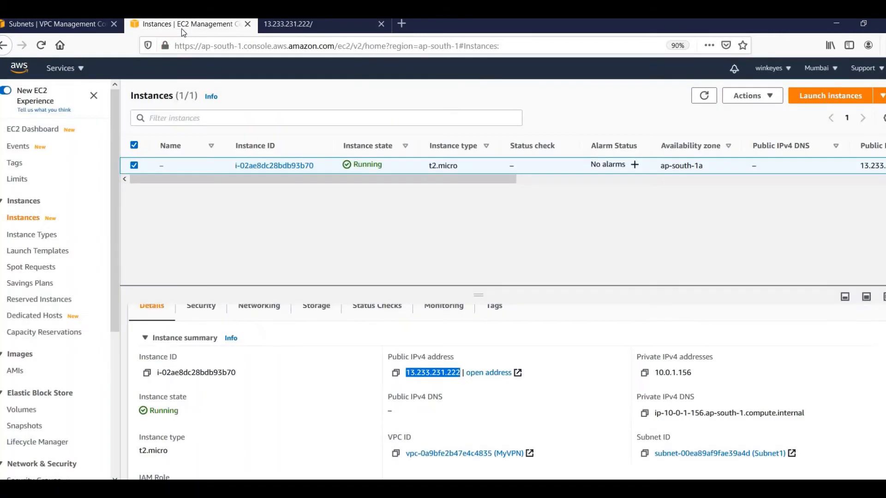
click(830, 95)
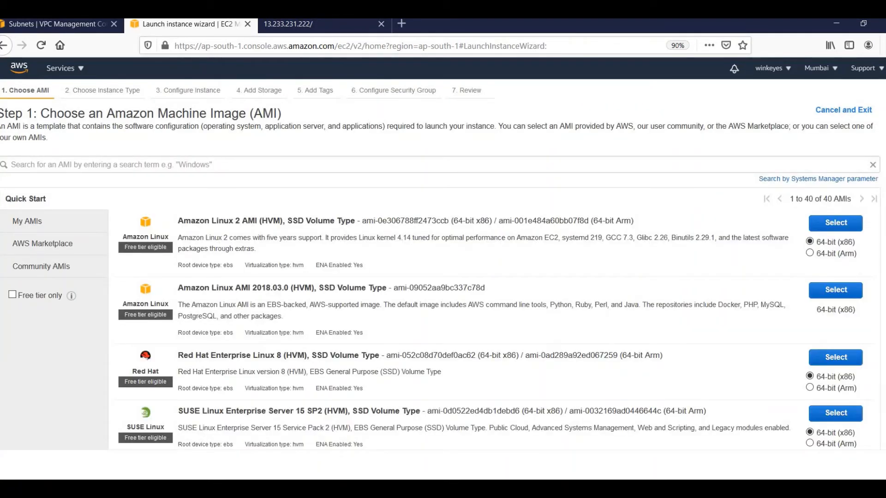
click(845, 231)
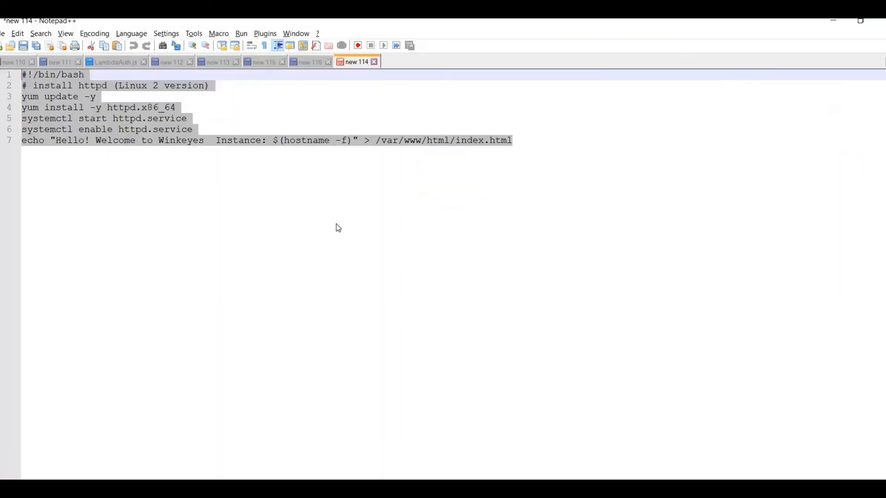
Copy the entire httpd installation script from the new 114 document in Notepad++ and return to the launch wizard.
click(338, 223)
key(ctrl+a)
key(alt+Tab)
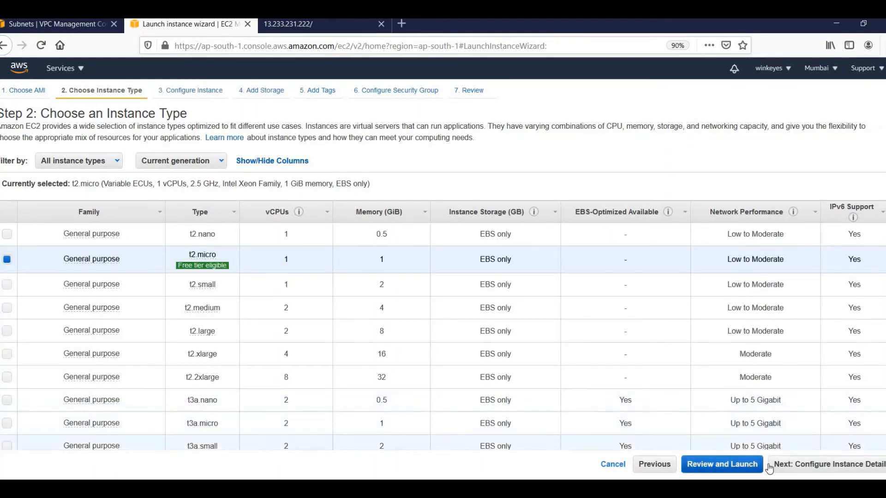
Keep the t2.micro instance type and place the instance in the MyVPN network on Subnet2.
click(787, 466)
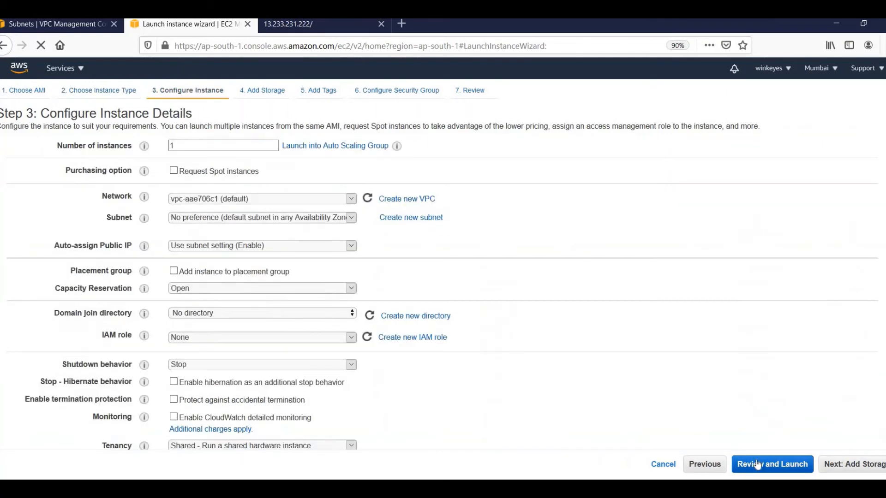
click(312, 203)
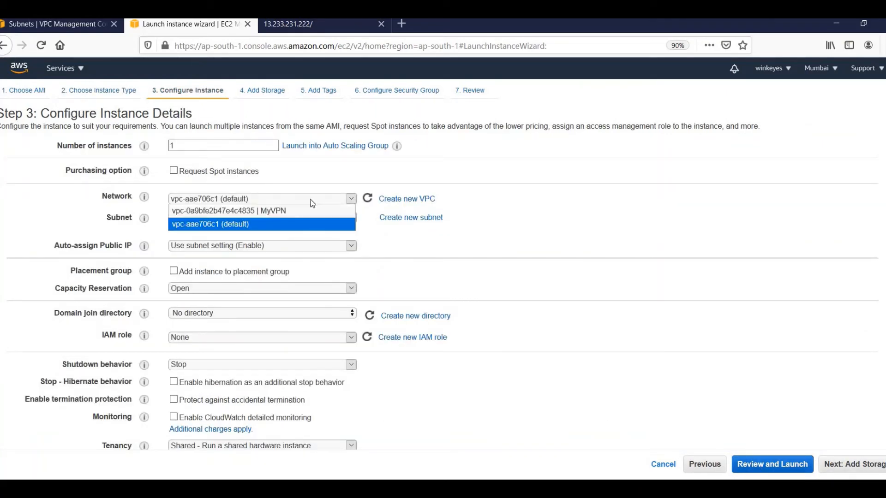
click(303, 214)
click(302, 218)
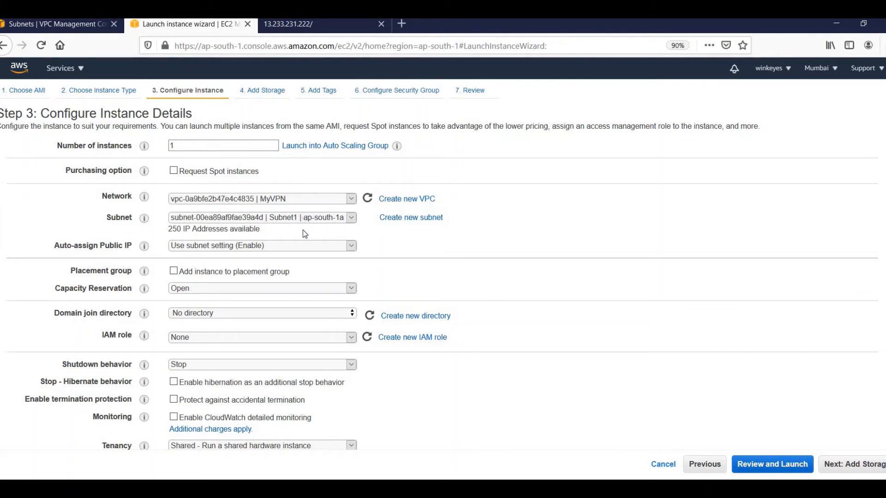
click(304, 243)
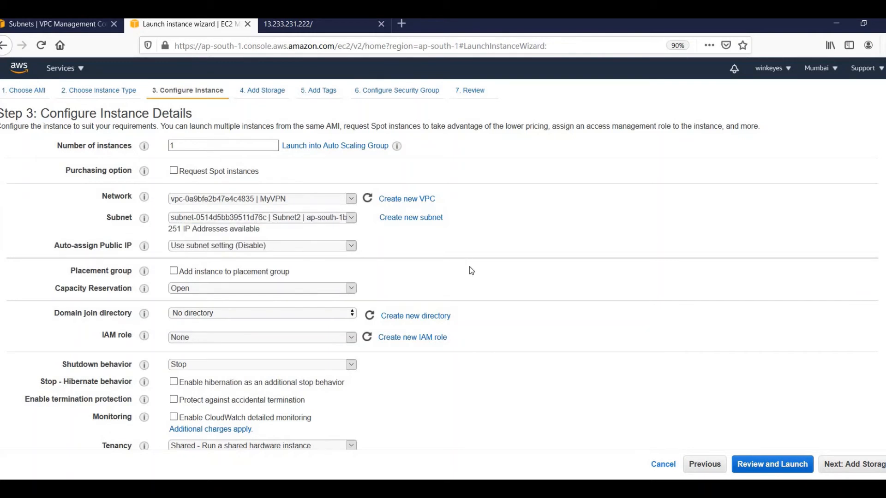
Paste the httpd installation script as user data text and change its welcome message to read "Instance 2:" before the hostname.
scroll(471, 270, down, 5)
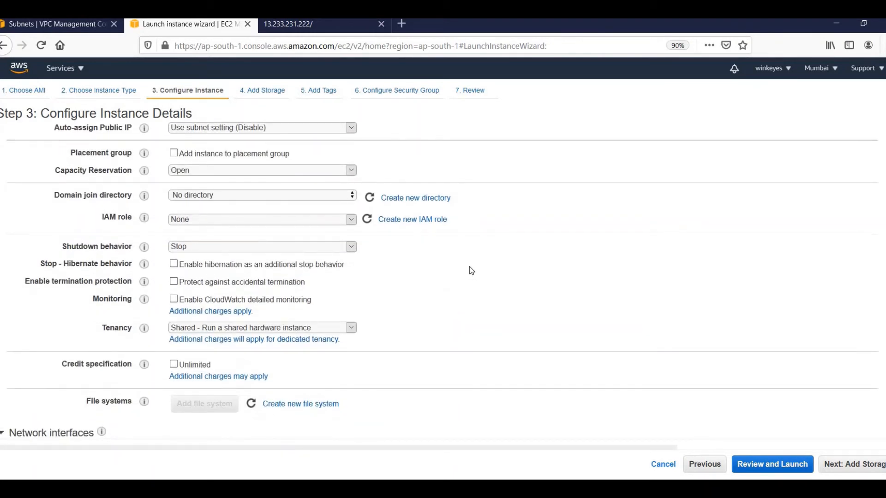
scroll(471, 271, down, 10)
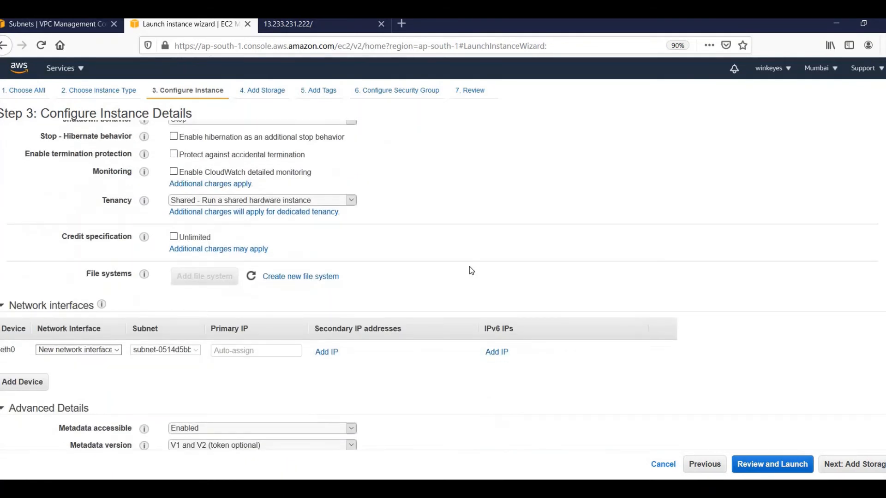
click(309, 405)
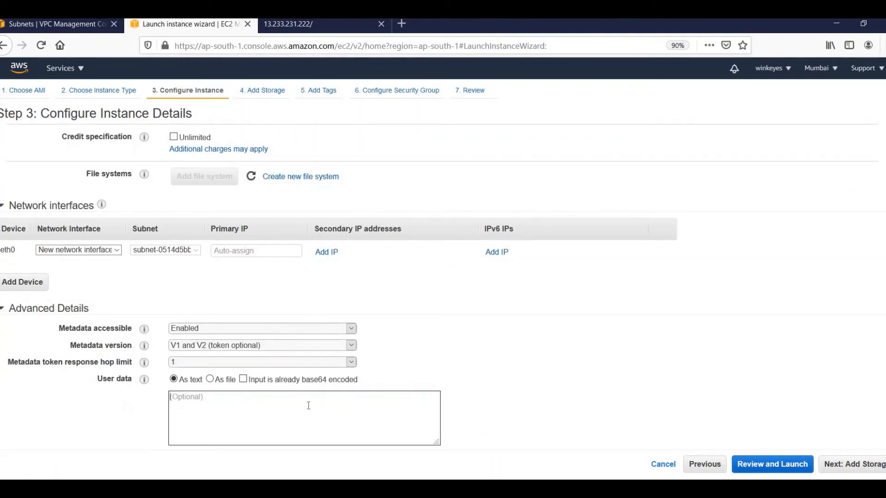
key(ctrl+v)
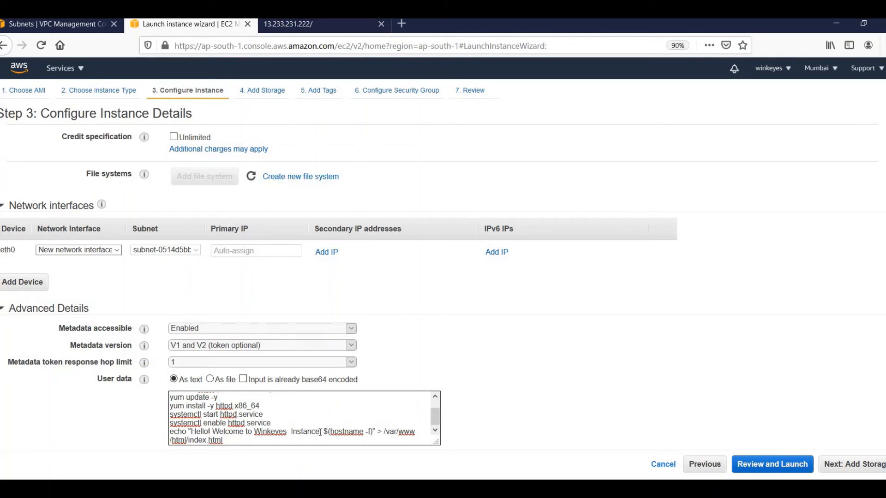
click(320, 433)
text(:)
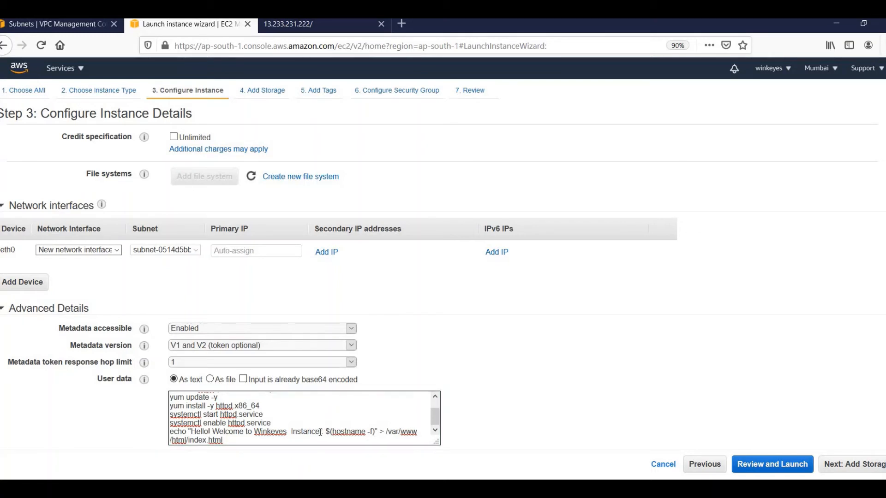
text(2)
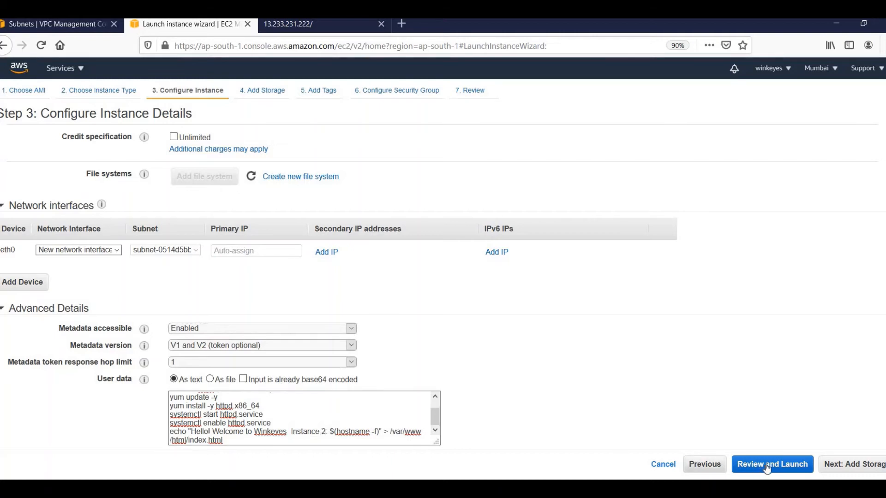
Keep the default storage, add no tags and continue to the security group configuration for the second instance.
click(845, 473)
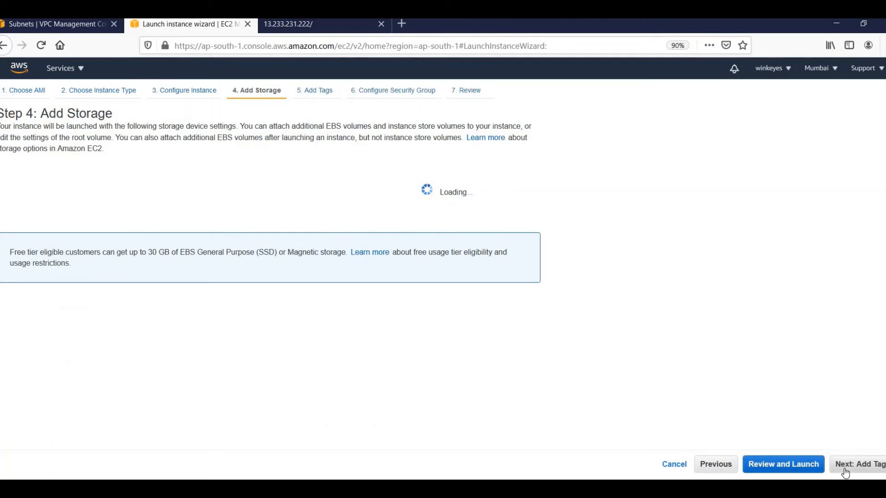
click(845, 473)
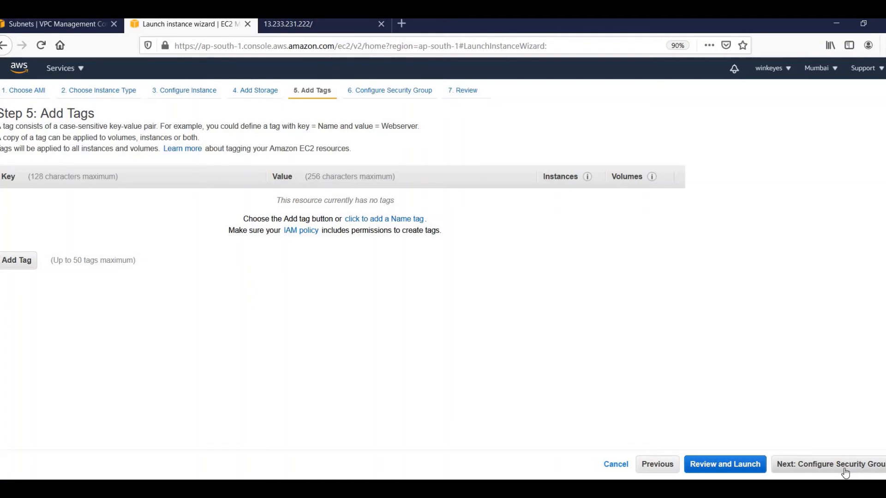
click(845, 473)
click(845, 473)
click(830, 472)
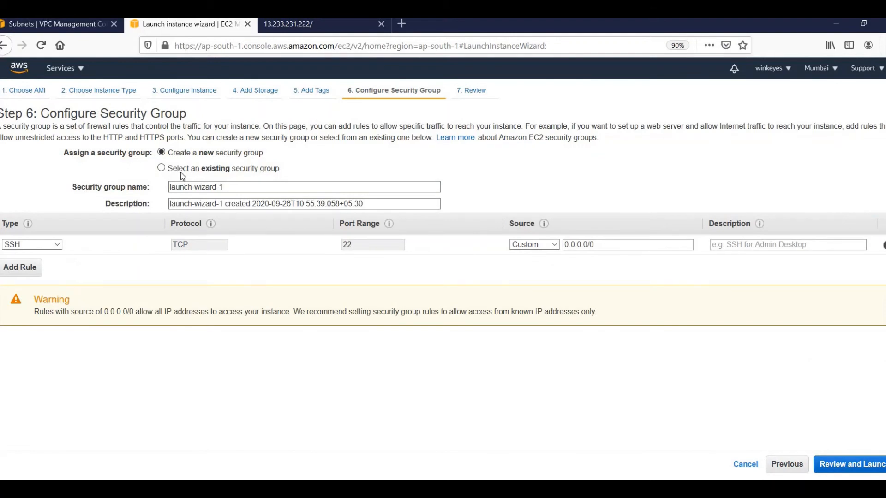
Assign the existing security group MySG to the instance and continue to the launch review.
click(162, 169)
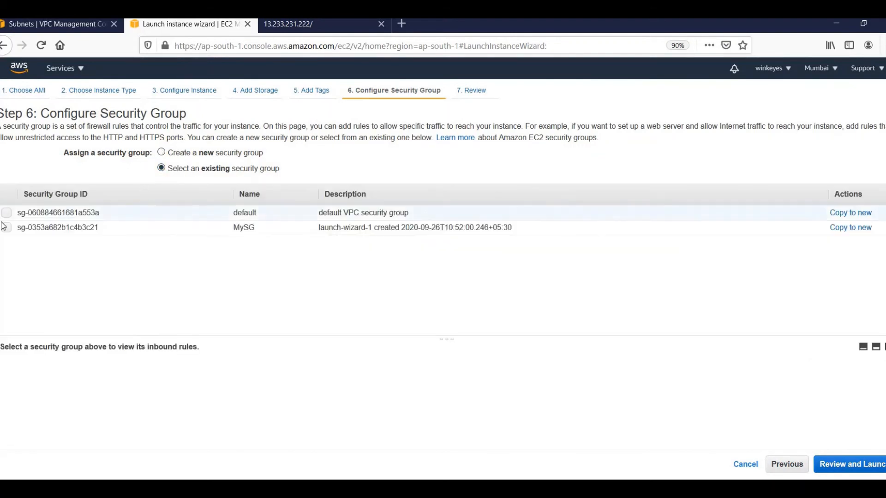
click(6, 227)
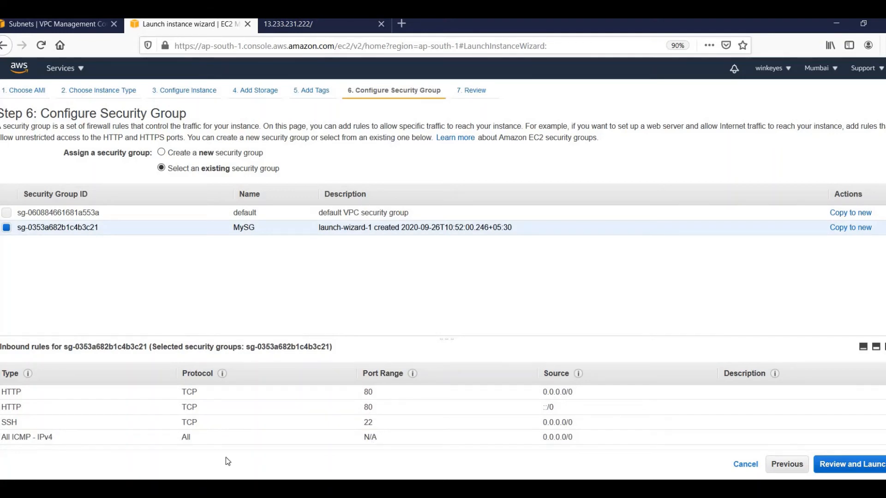
click(847, 472)
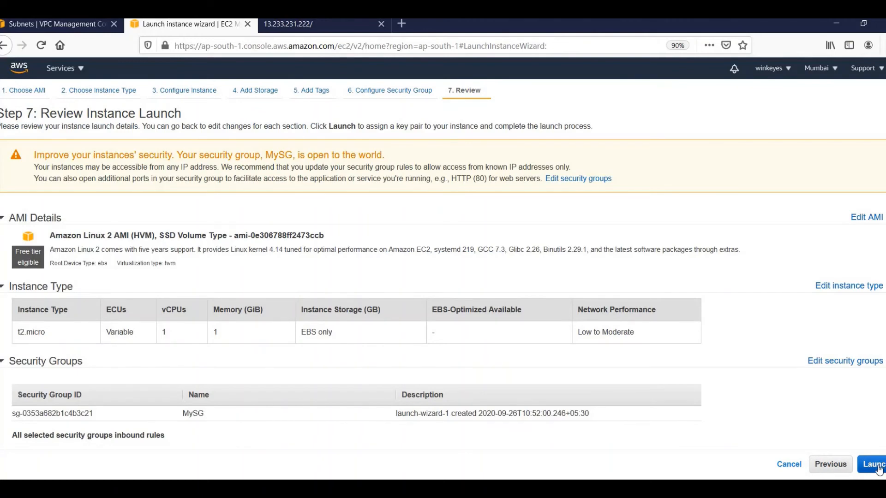
Launch the instance with the acknowledged testKey key pair and show the details of the new ap-south-1b instance.
click(880, 466)
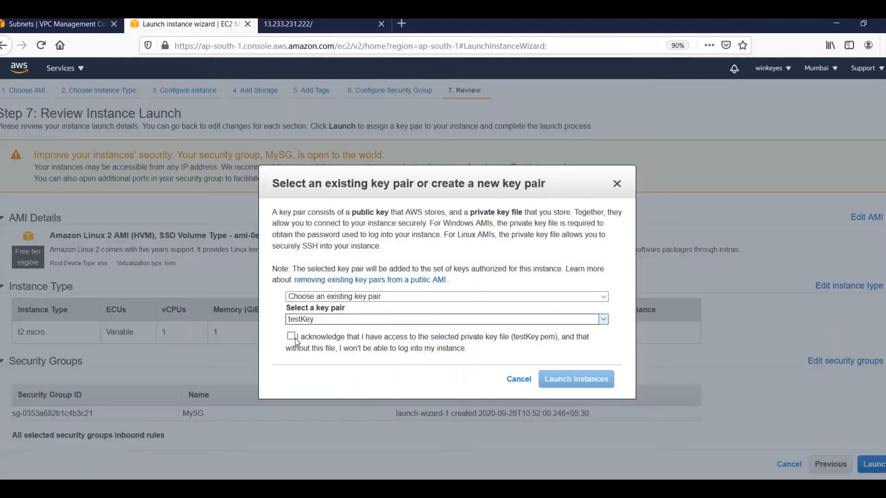
click(291, 337)
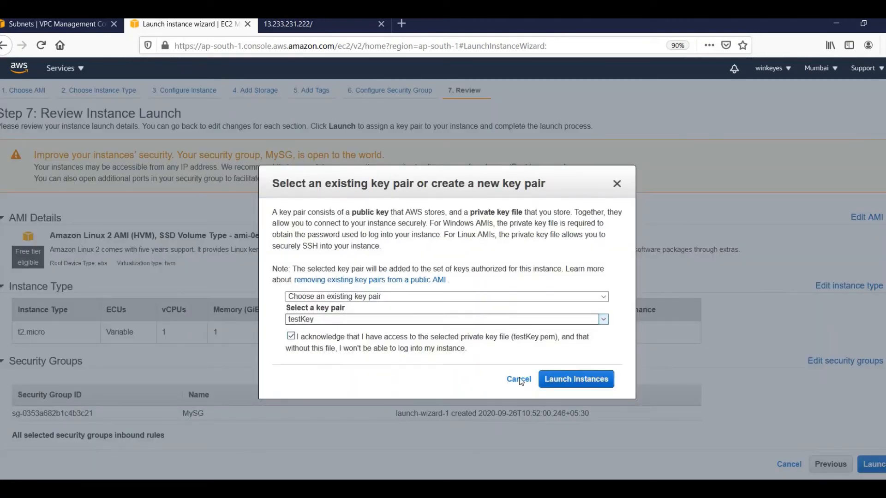
click(606, 382)
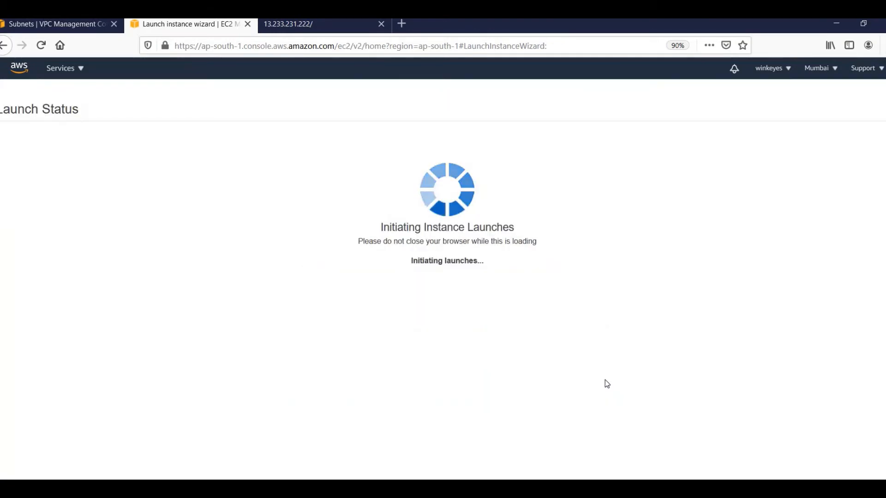
click(846, 444)
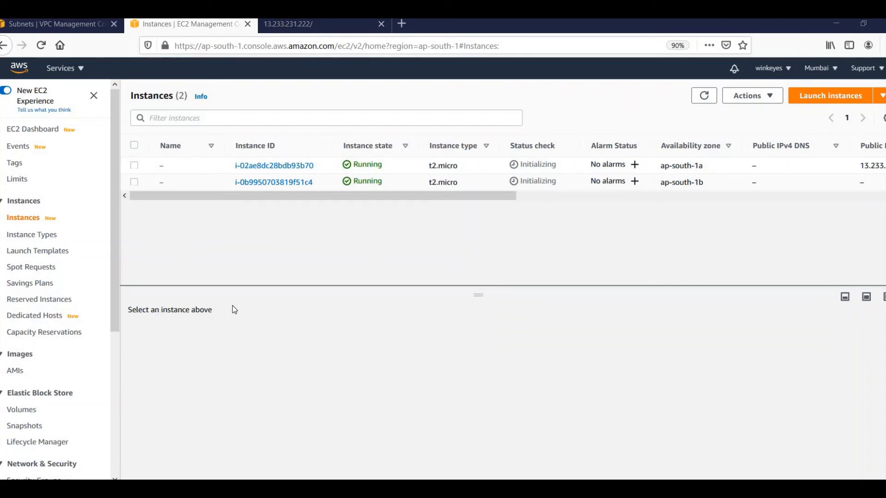
click(134, 182)
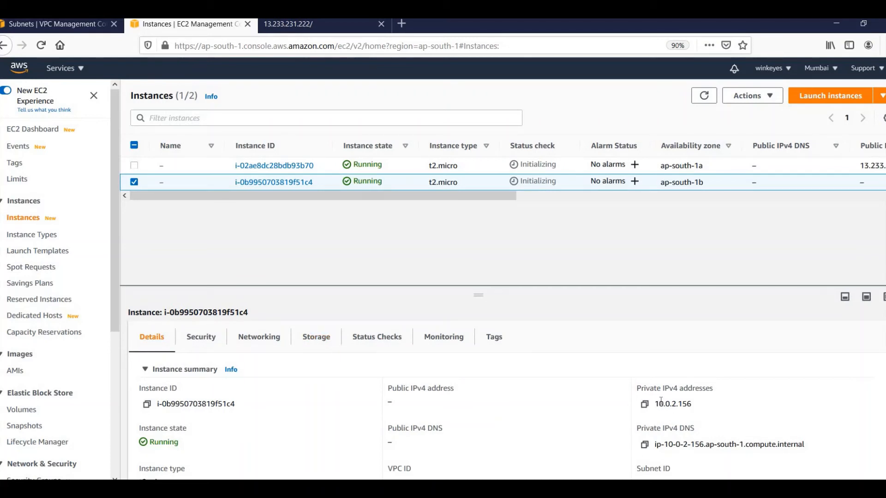
Start PuTTY for an SSH connection and enter ec2-user@ as the beginning of the host name.
drag(654, 404, 695, 404)
scroll(529, 407, down, 1)
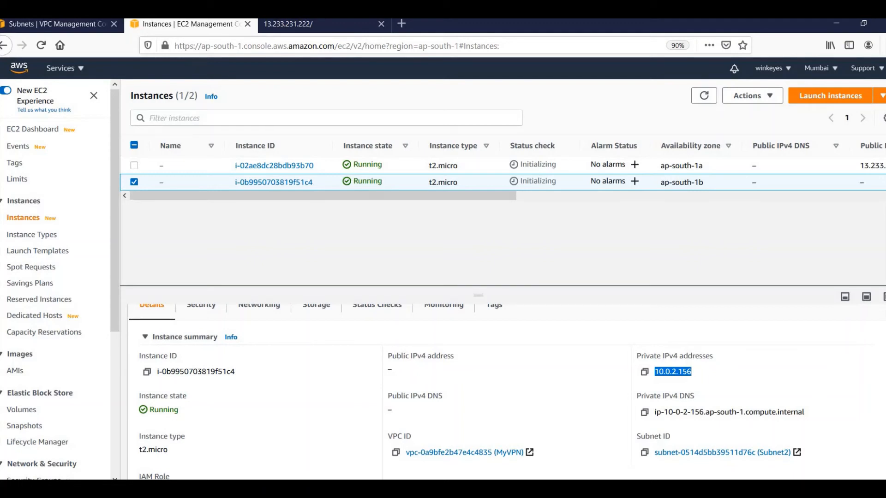
key(super)
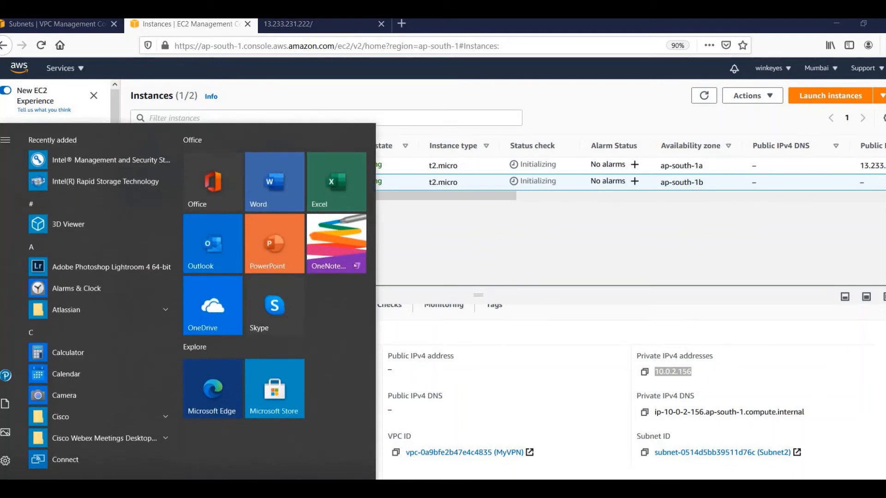
text(pu)
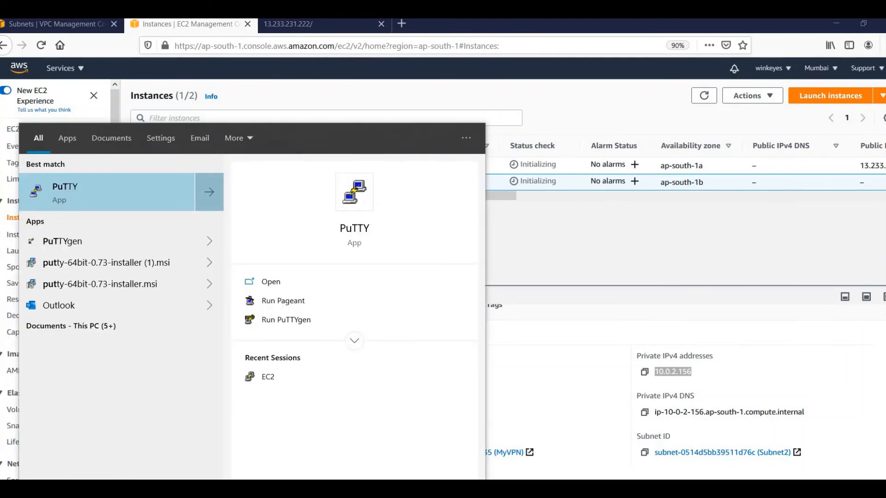
key(Return)
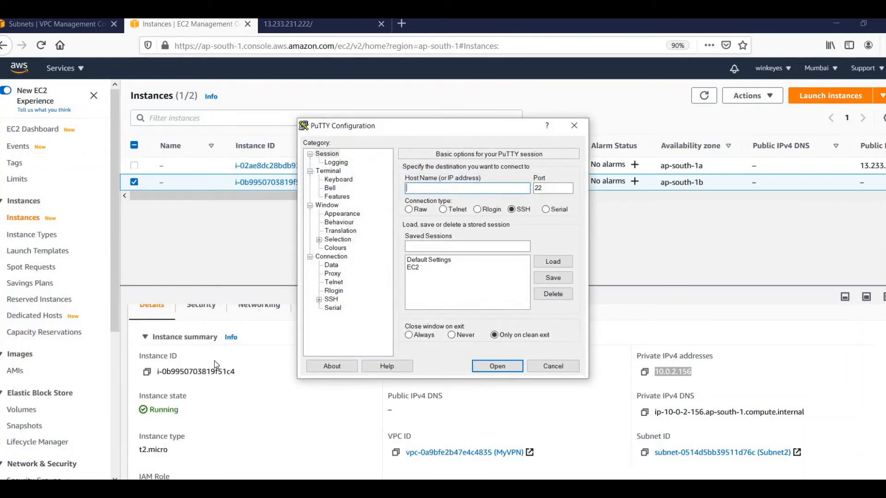
text(ec2-user@)
Copy the ap-south-1a instance's public IPv4 address 13.233.231.222 into the Notepad++ notes below the script, labelled "PUblic ip".
click(662, 256)
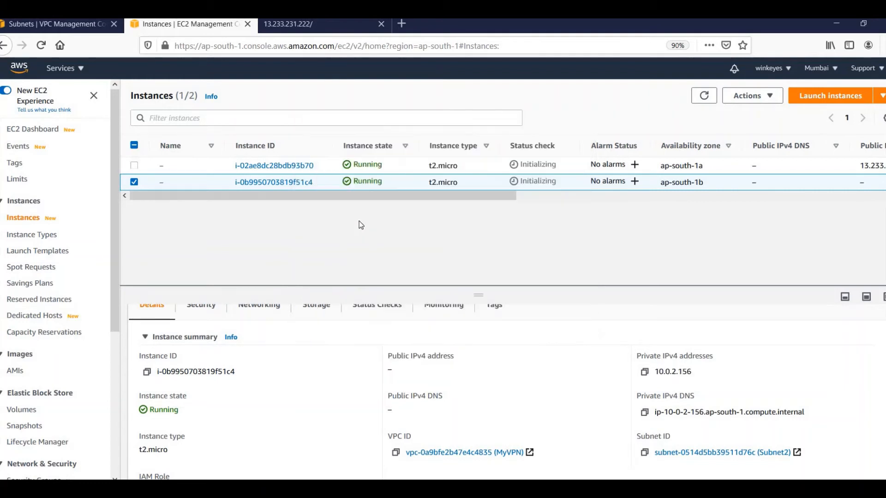
click(135, 183)
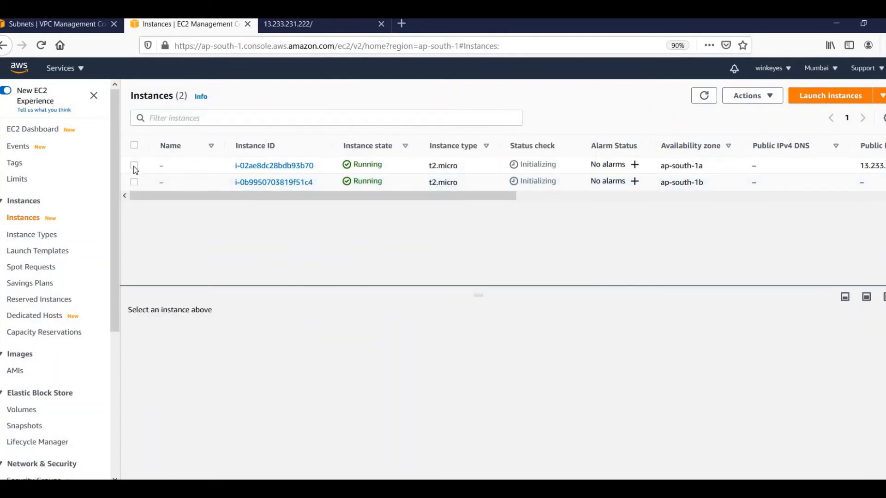
click(133, 165)
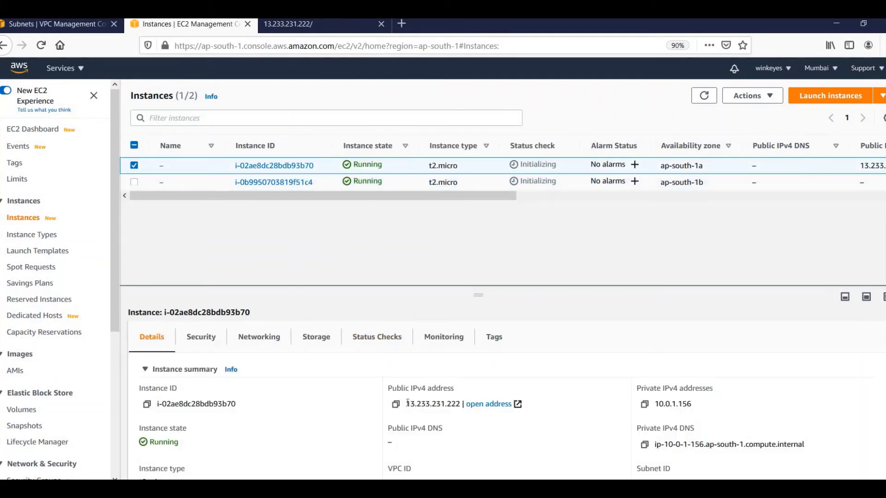
drag(450, 416, 463, 414)
key(ctrl+c)
key(alt+Tab)
click(551, 141)
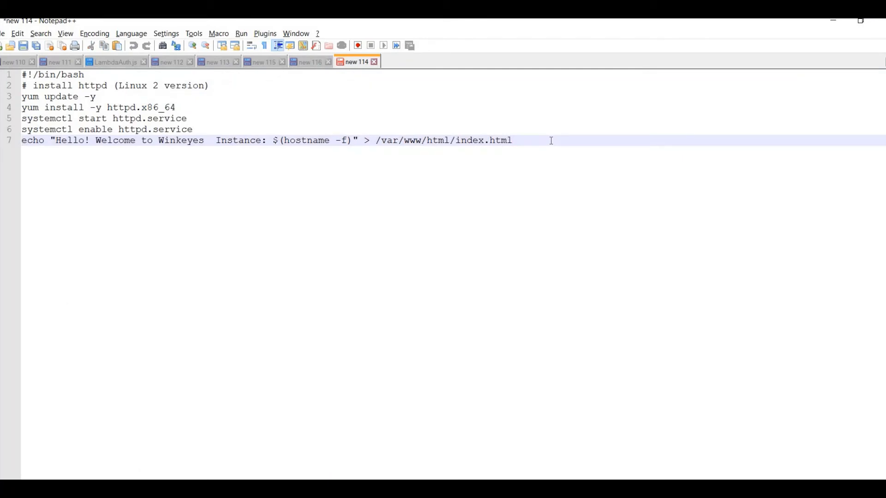
key(Return)
key(Return)
key(ctrl+v)
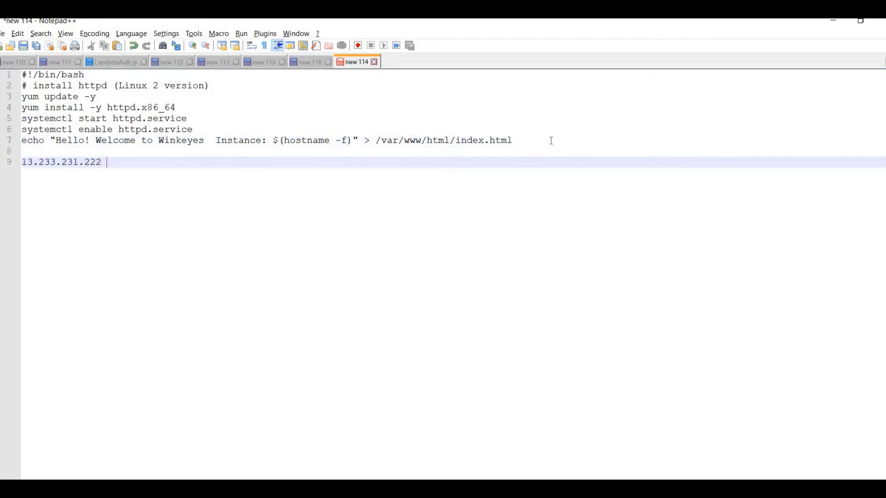
text(- PUblic)
text( id)
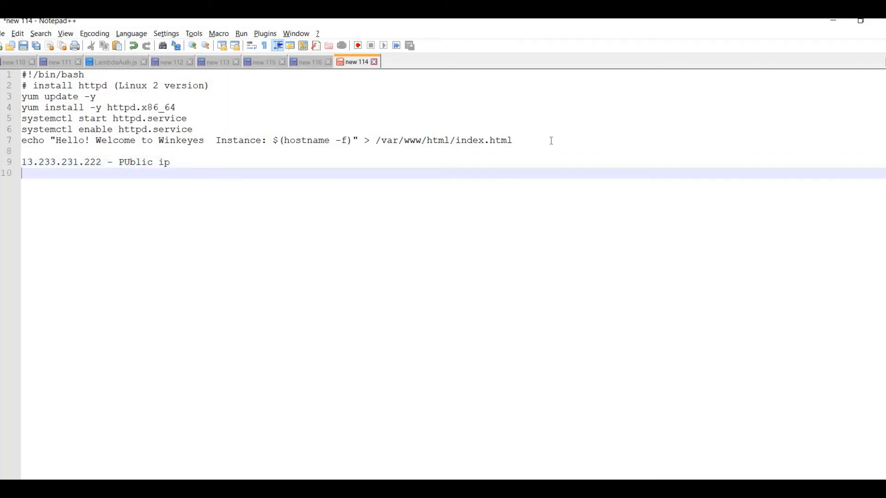
Copy the ap-south-1b instance's private IPv4 address 10.0.2.156 from the EC2 console to the next Notepad++ line, labelled "private ip".
key(alt+Tab)
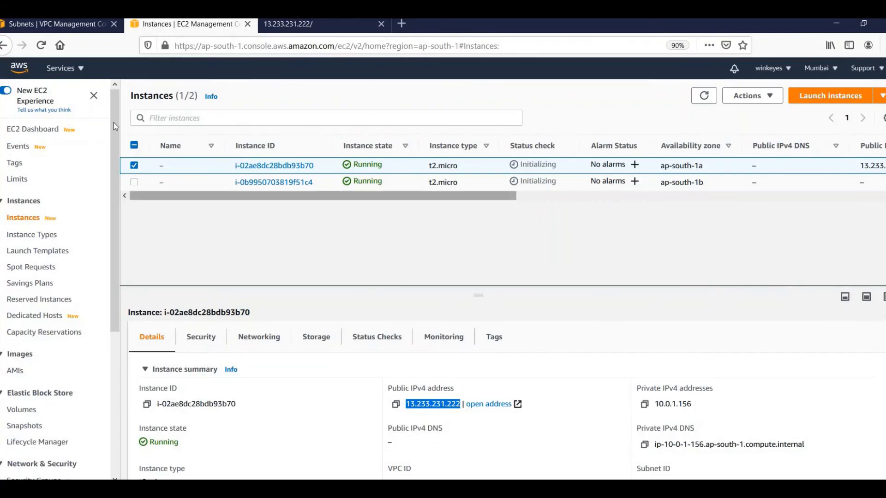
click(134, 165)
click(135, 182)
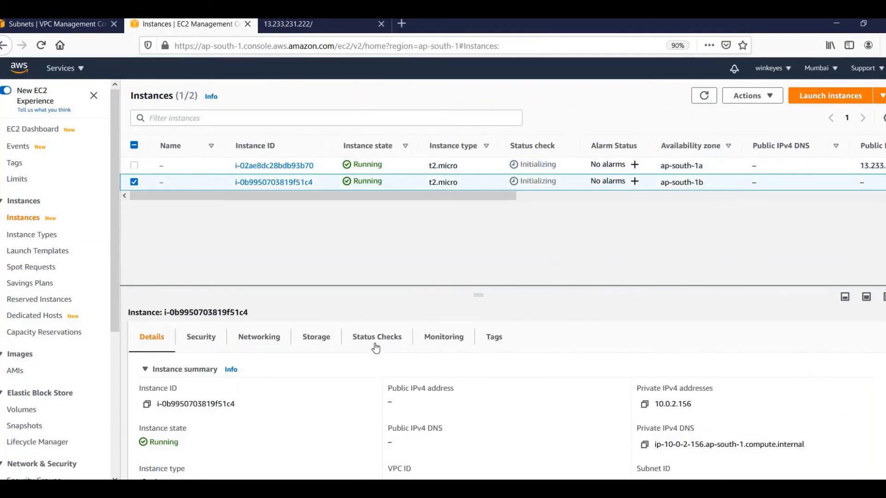
drag(655, 405, 694, 409)
key(ctrl+c)
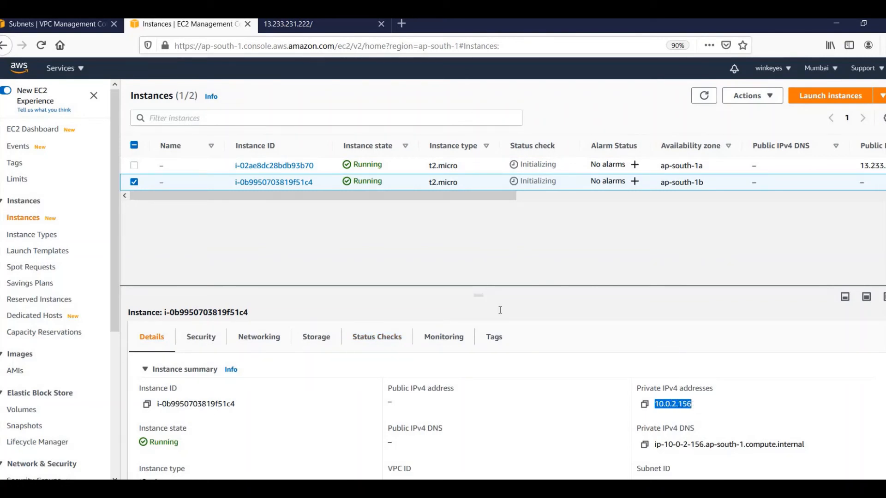
key(alt+Tab)
key(ctrl+v)
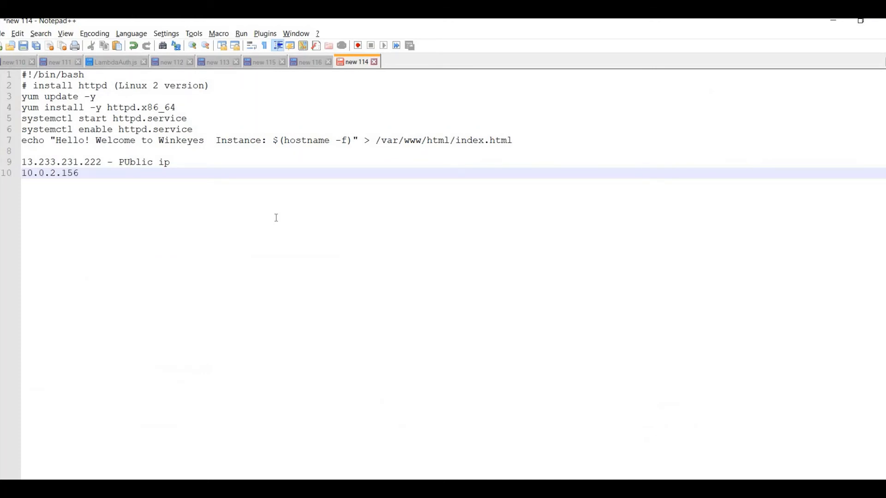
text(- private id)
key(BackSpace)
text(p)
key(alt+Tab)
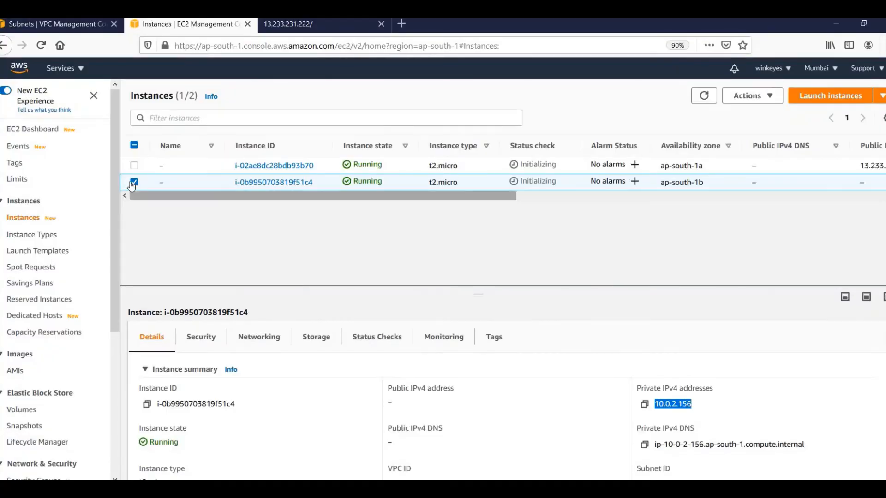
click(132, 183)
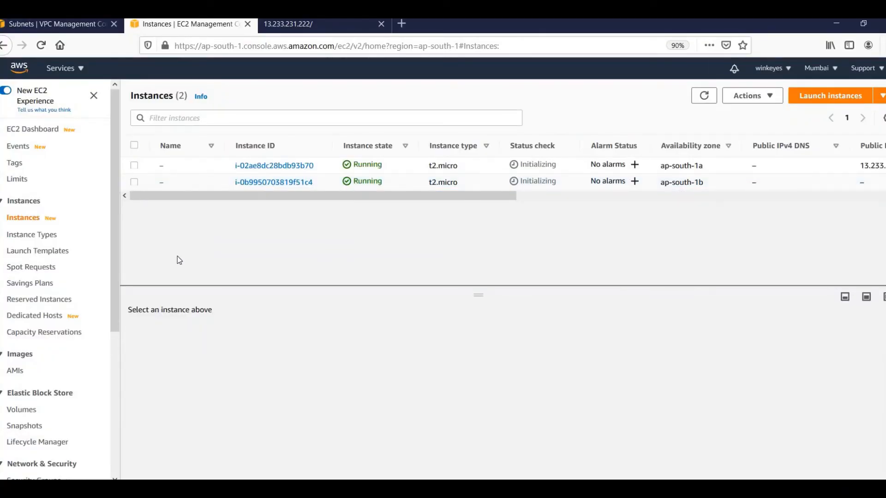
key(alt+Tab)
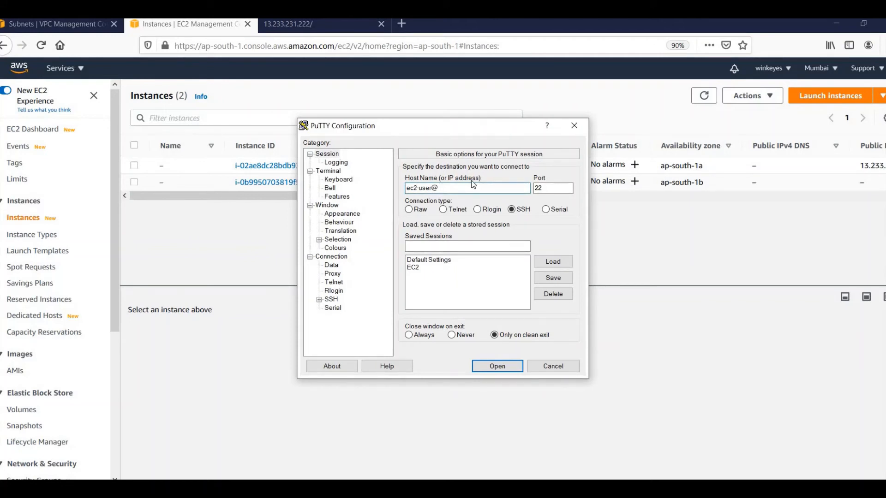
key(alt+Tab)
key(alt+Tab)
key(Tab)
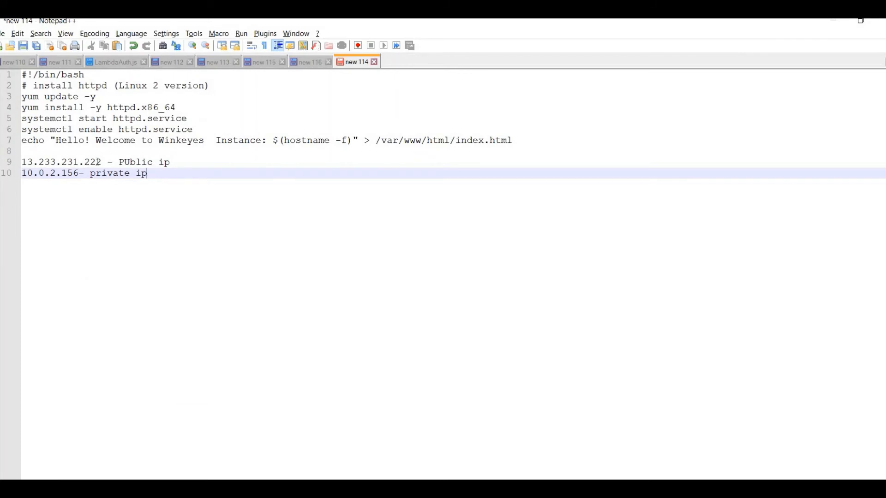
drag(101, 162, 79, 162)
drag(24, 162, 23, 165)
key(ctrl+c)
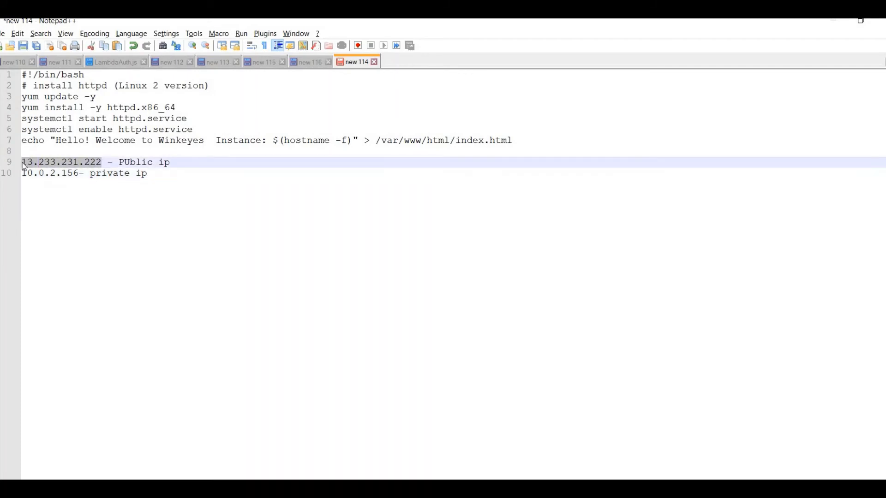
key(alt+Tab)
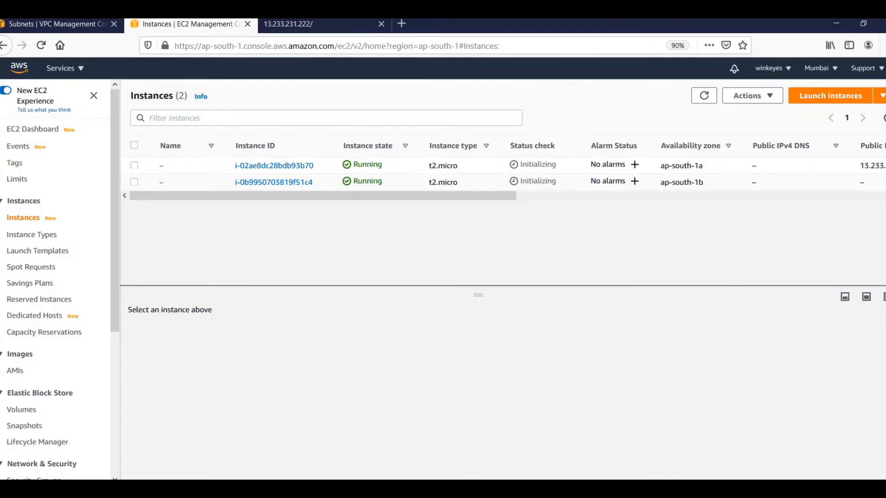
key(alt+Tab)
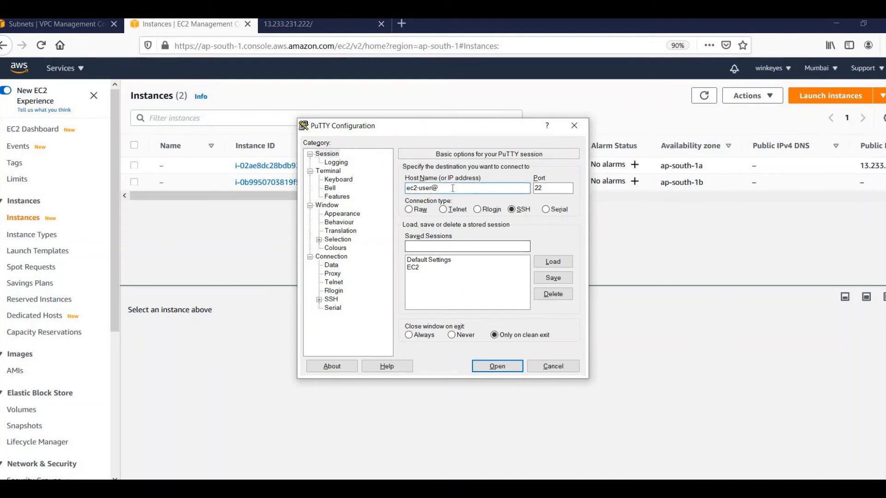
key(ctrl+v)
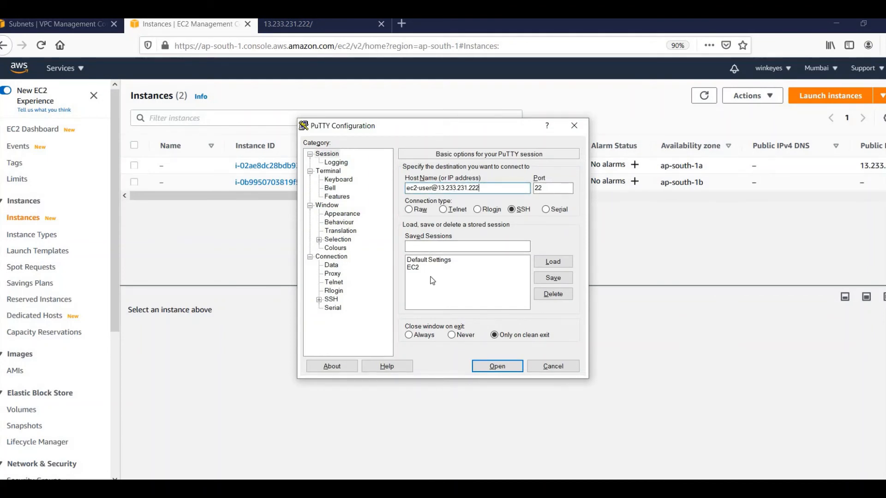
Set the testKey file from the key folder as the private key for SSH authentication.
click(318, 300)
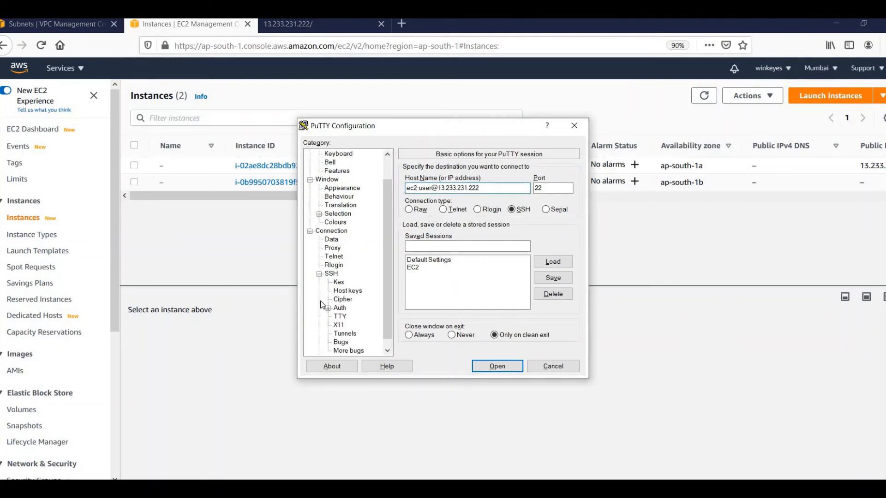
click(340, 307)
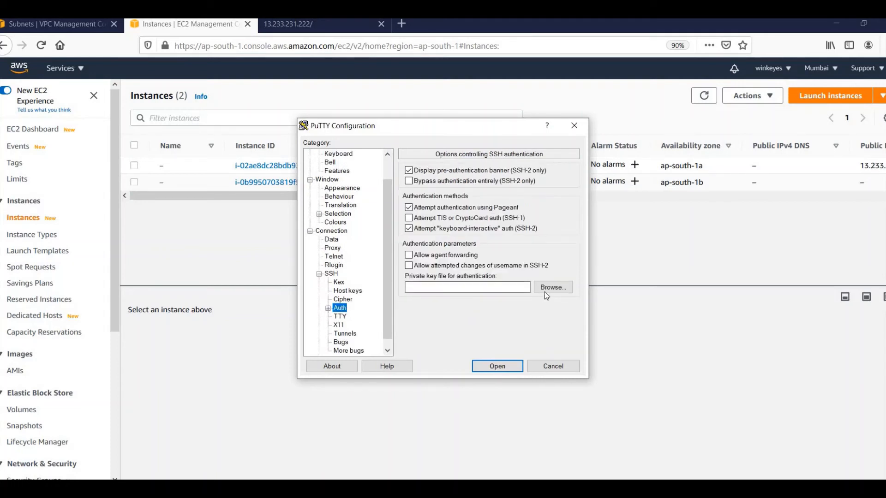
click(545, 289)
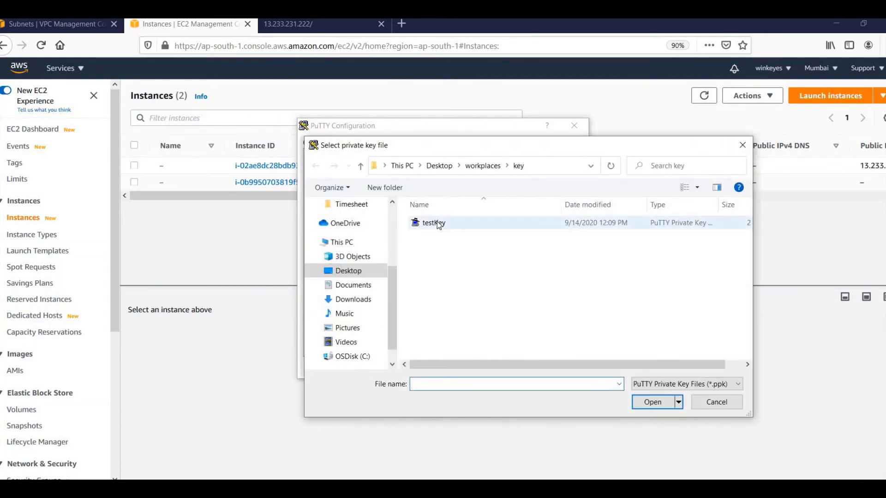
click(432, 224)
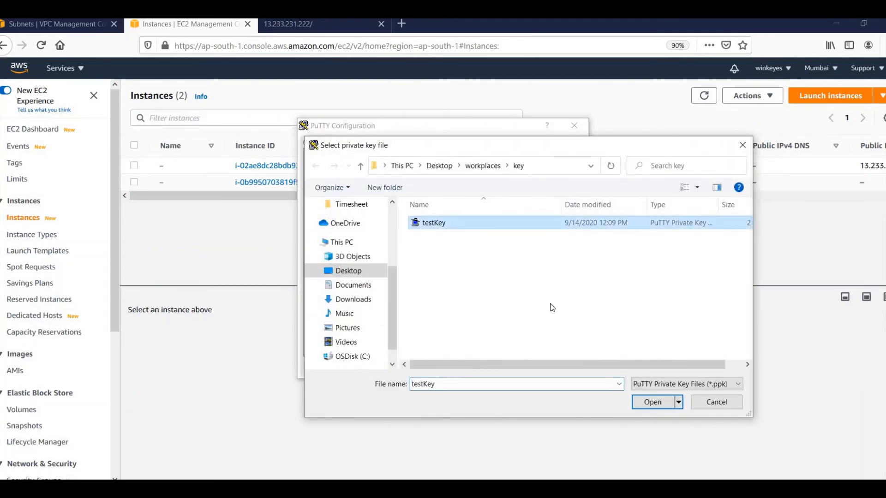
click(668, 401)
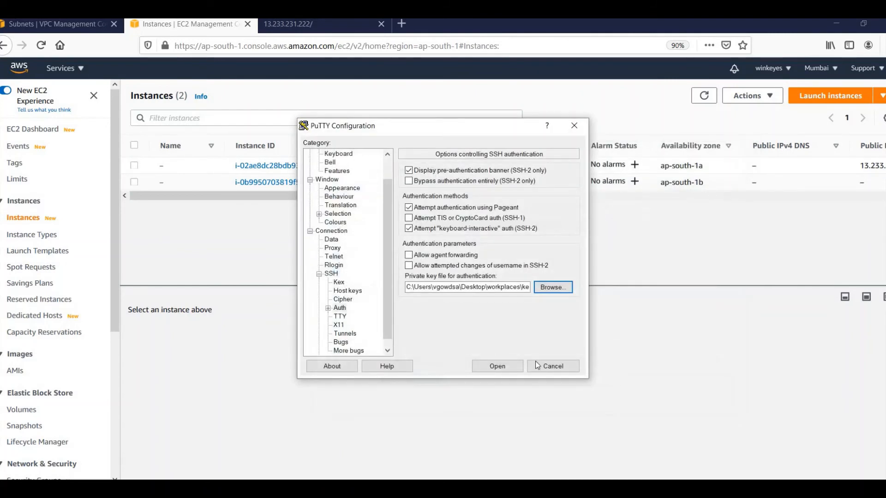
Open the SSH connection to the first instance, trust its host key and maximize the terminal window.
click(497, 367)
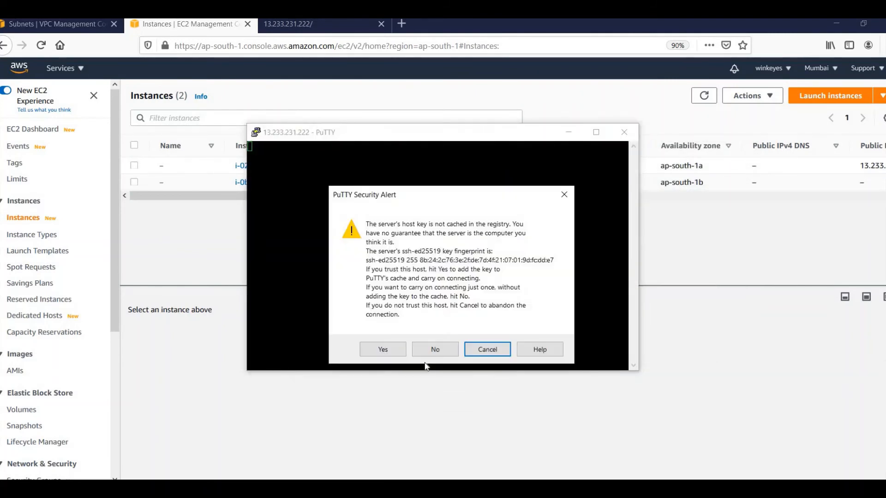
click(381, 350)
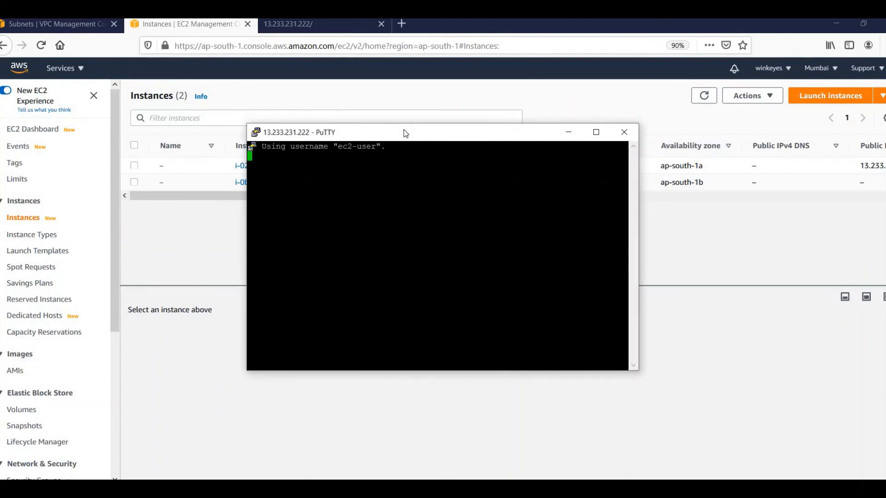
double_click(404, 130)
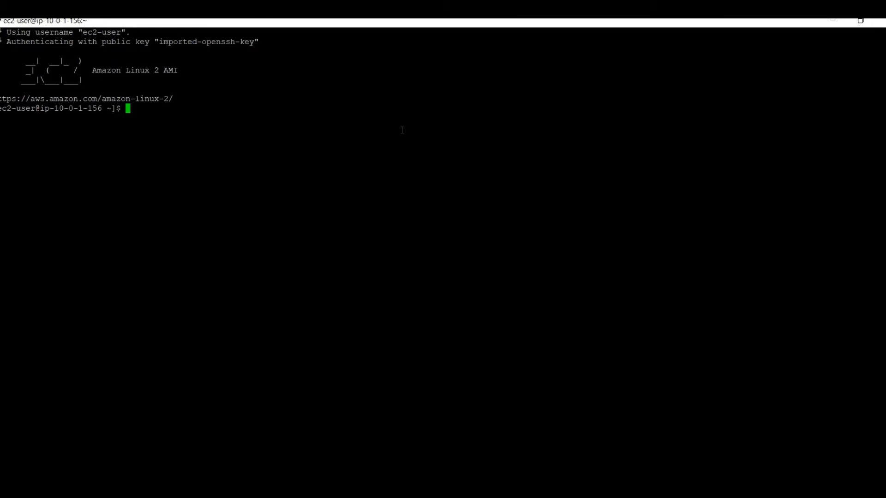
Ping the second instance's private IP 10.0.2.156 from the first instance, stopping it after several replies and clearing the terminal.
text(ping)
key(alt+Tab)
drag(79, 174, 22, 178)
key(ctrl+c)
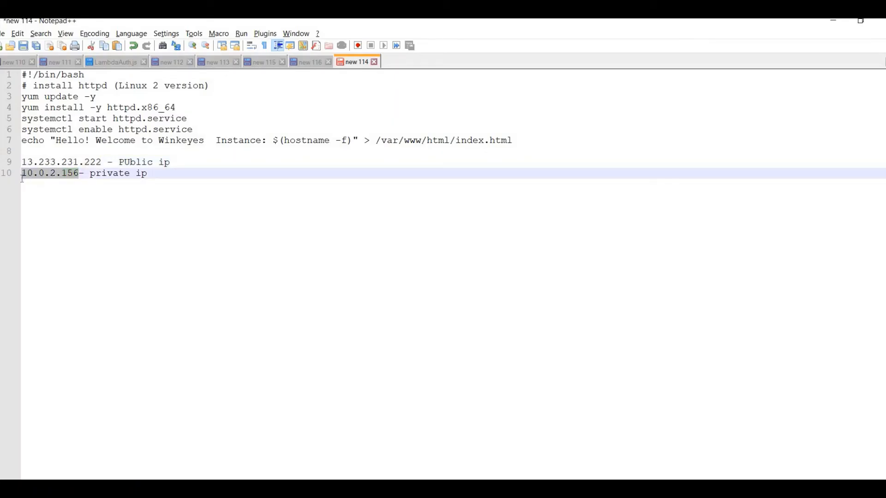
key(alt+Tab)
right_click(170, 125)
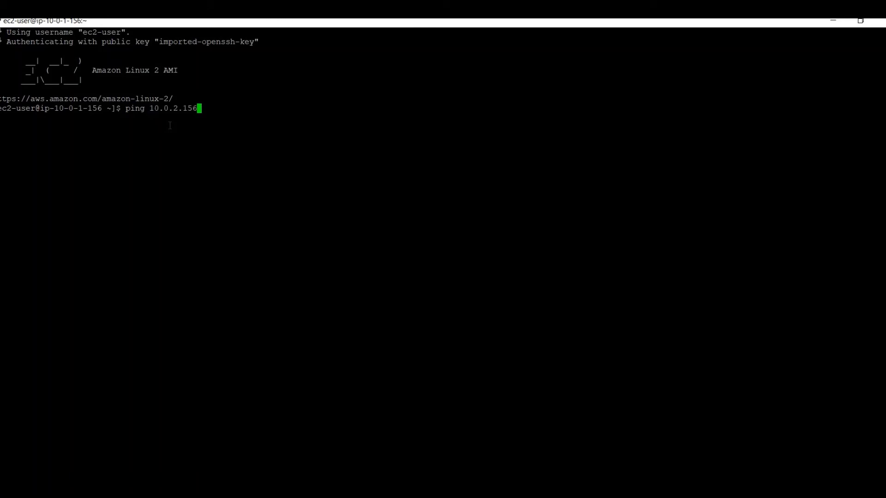
key(Return)
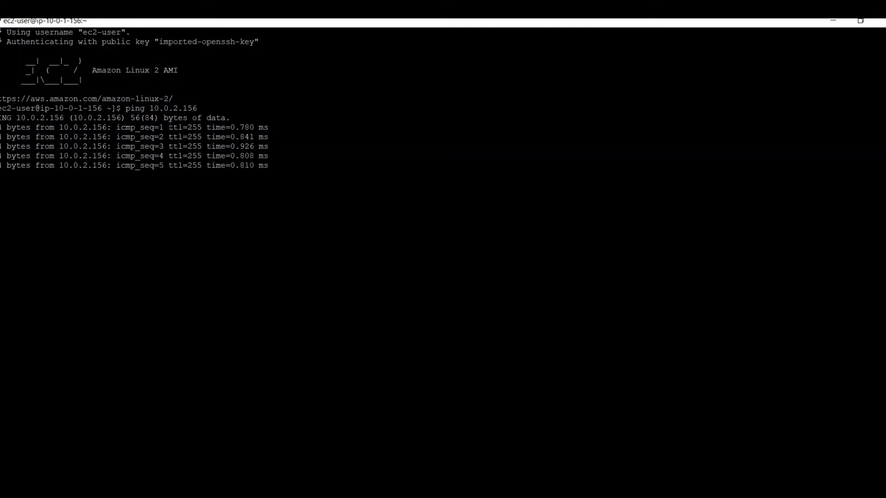
key(ctrl+c)
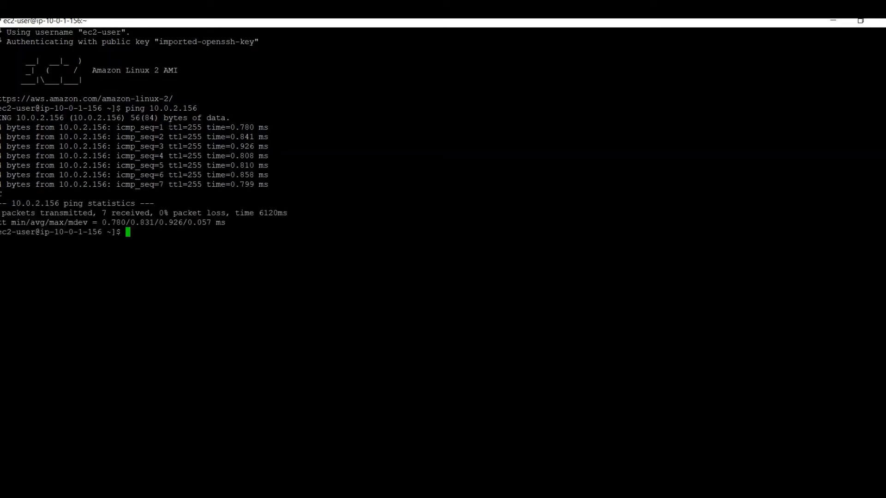
text(clear)
key(Return)
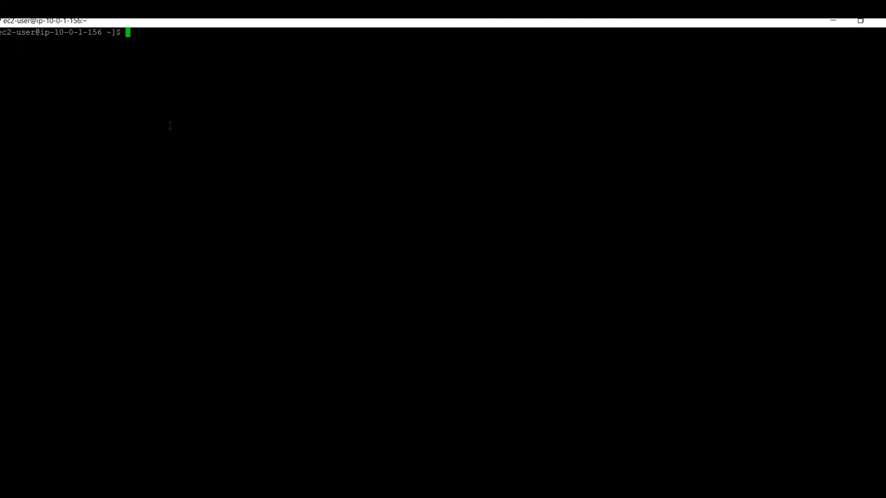
text(ssh ec2-user@)
right_click(228, 86)
key(BackSpace)
key(BackSpace)
key(BackSpace)
key(BackSpace)
key(BackSpace)
key(BackSpace)
key(BackSpace)
key(BackSpace)
key(BackSpace)
key(BackSpace)
key(BackSpace)
key(BackSpace)
key(BackSpace)
key(BackSpace)
key(BackSpace)
key(BackSpace)
key(BackSpace)
key(BackSpace)
key(BackSpace)
key(BackSpace)
Open a new file named testKey.pem in nano on the first instance.
text(non)
key(BackSpace)
key(BackSpace)
text(ano testKey.pem)
key(Return)
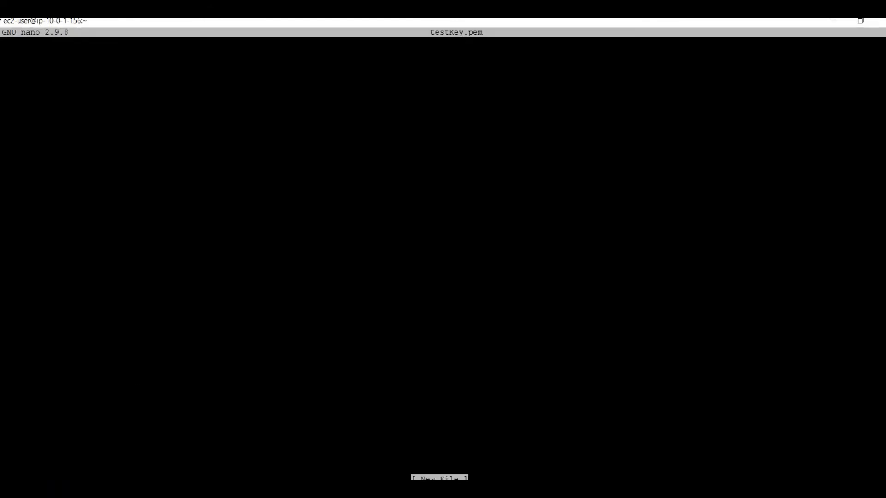
Copy the full RSA private key text from the local testKey.pem in Notepad++ and paste it into the empty nano file.
key(alt+Tab)
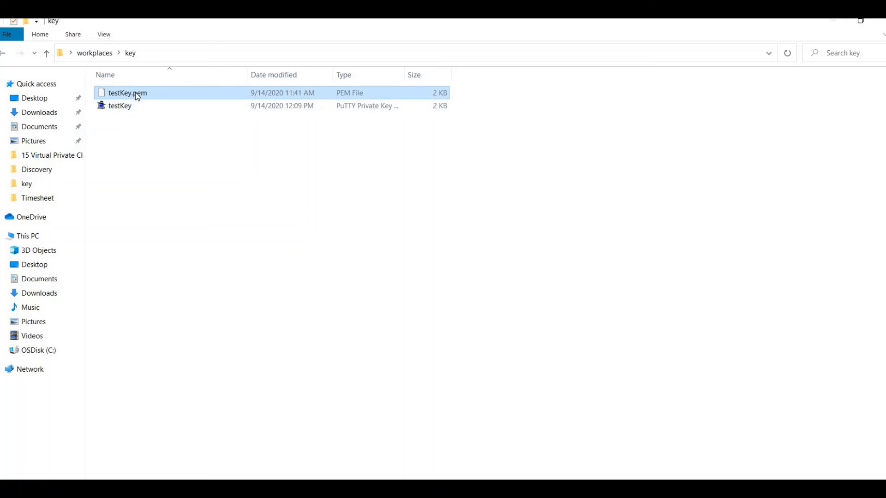
right_click(134, 93)
click(155, 127)
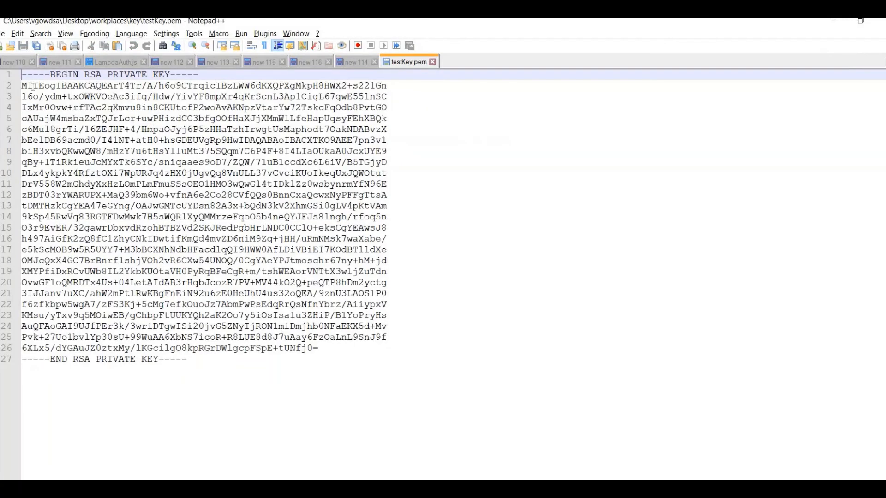
click(17, 75)
drag(150, 250, 237, 375)
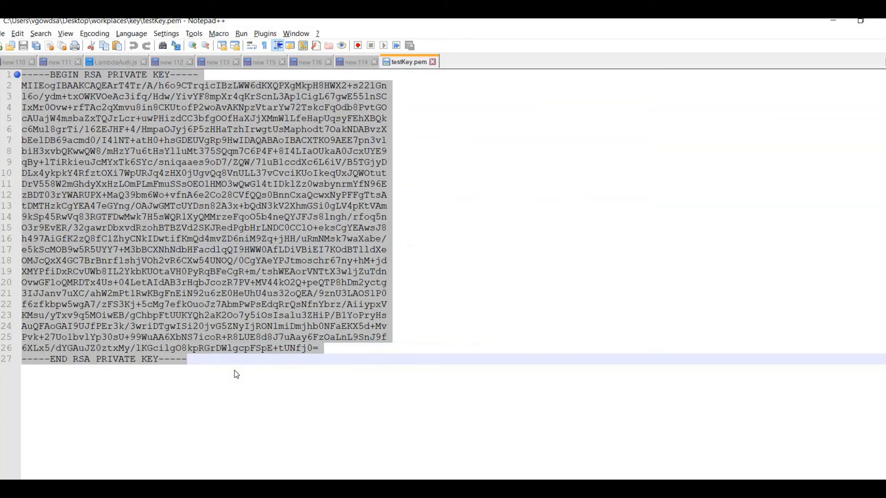
key(alt+Tab)
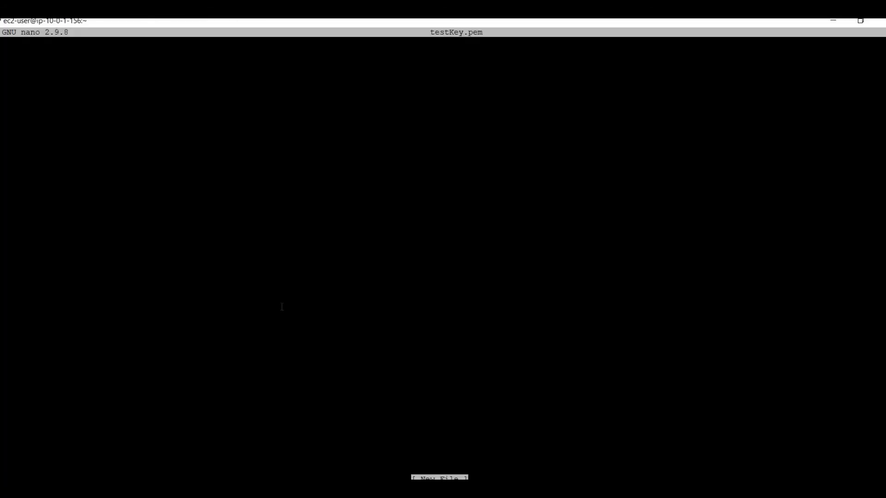
right_click(220, 150)
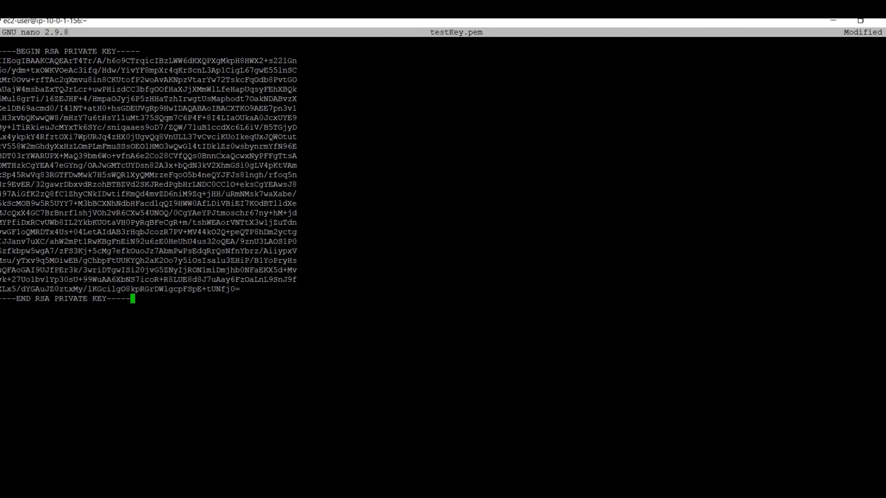
Exit nano and save the modified key file under the name testKey.pem.
text(X)
key(ctrl+x)
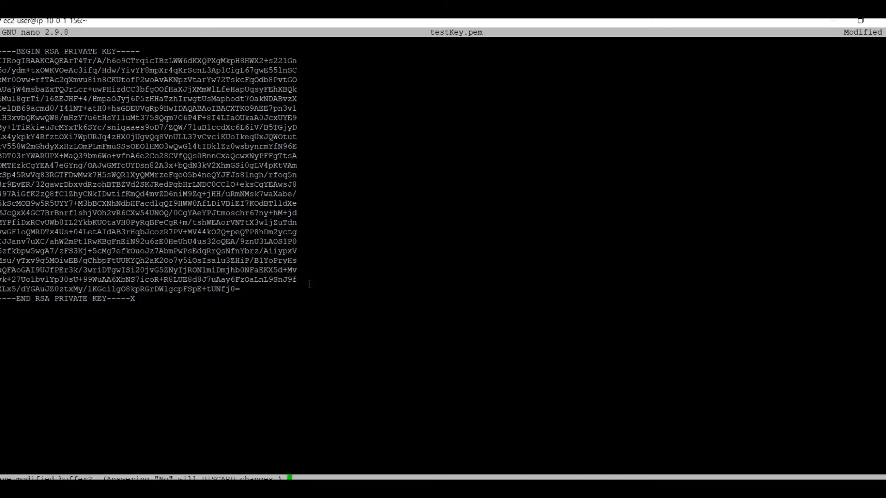
key(y)
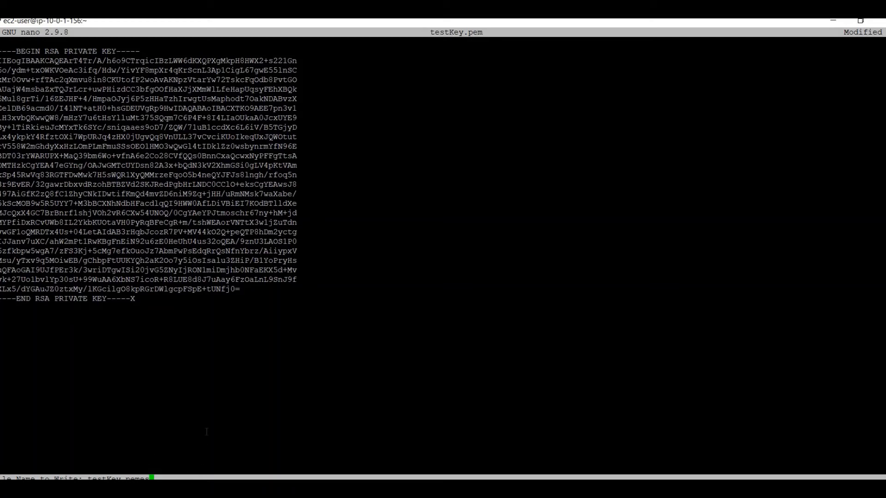
double_click(386, 21)
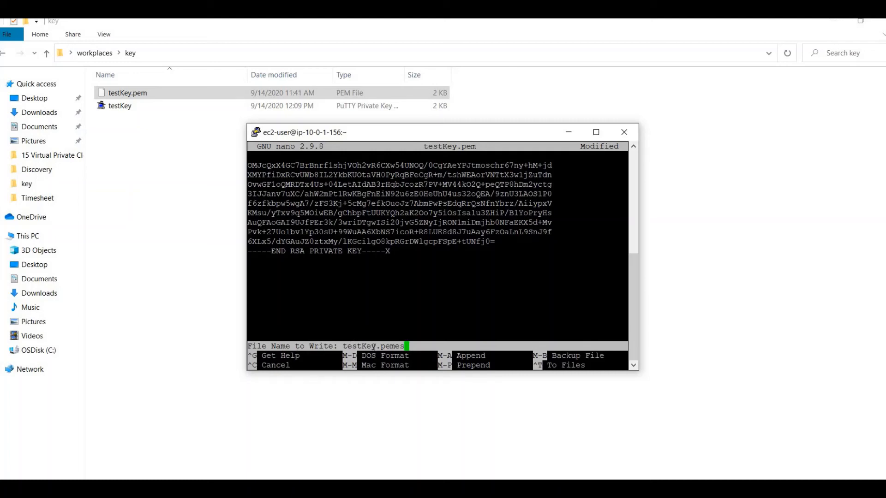
text(yes)
key(BackSpace)
key(BackSpace)
key(BackSpace)
key(BackSpace)
key(BackSpace)
key(Return)
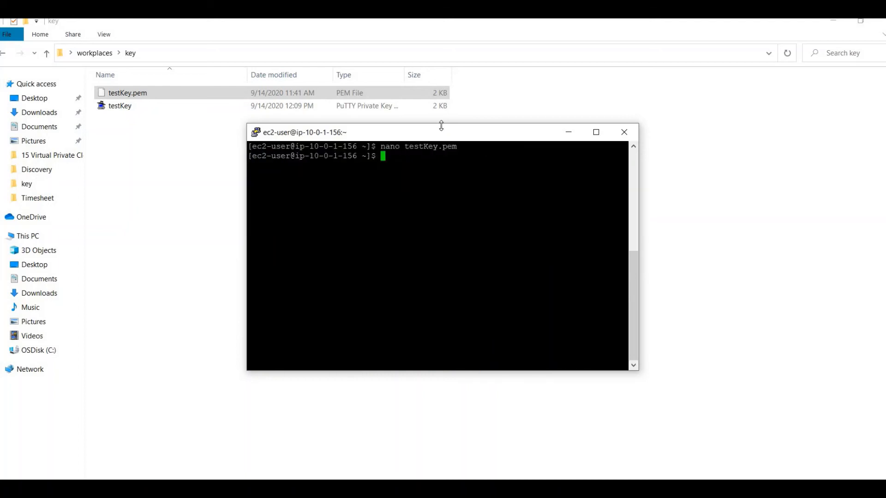
Maximize the terminal and restrict the key file's permissions with chmod 0600 testKey.pem.
double_click(421, 132)
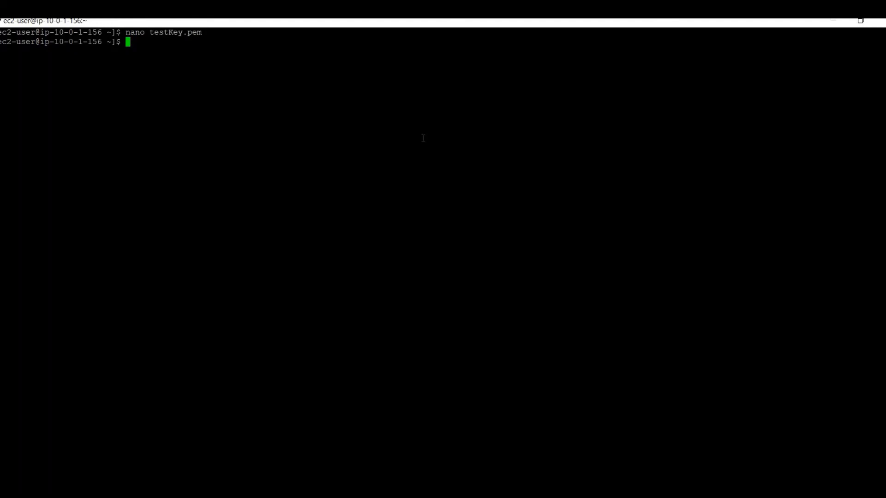
text(chmod 0600 testKey)
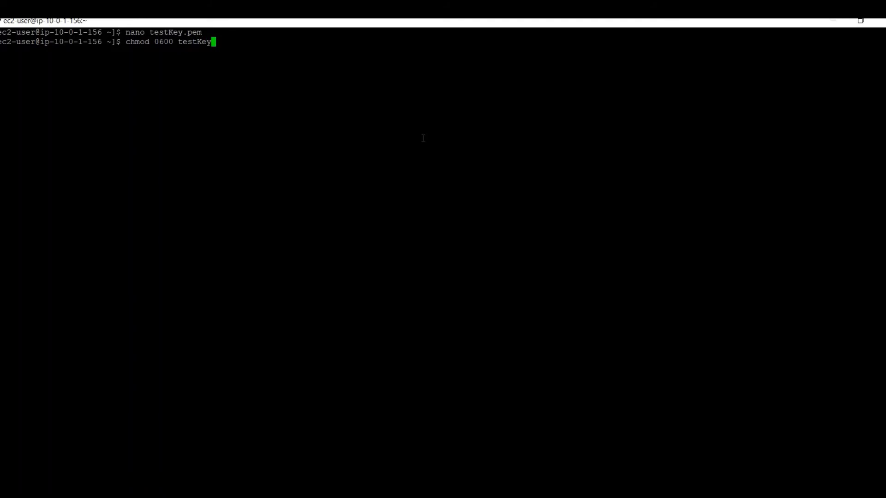
text(.pem)
key(Return)
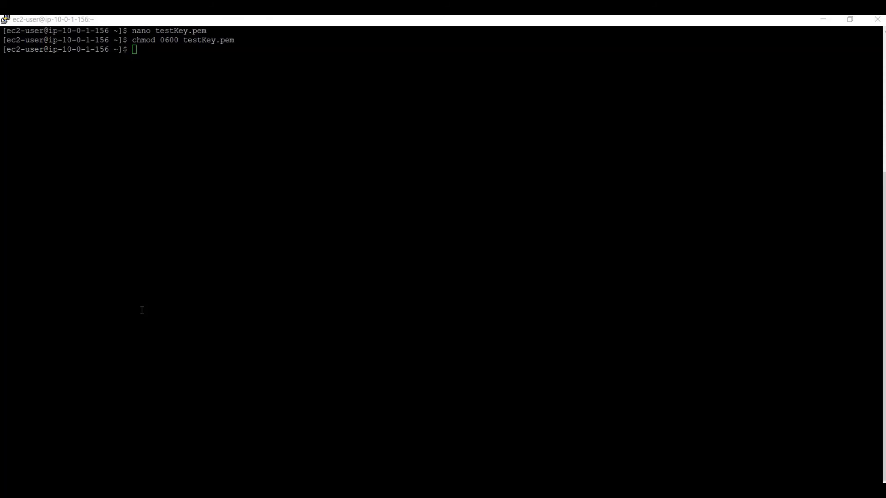
click(271, 76)
text(ssh)
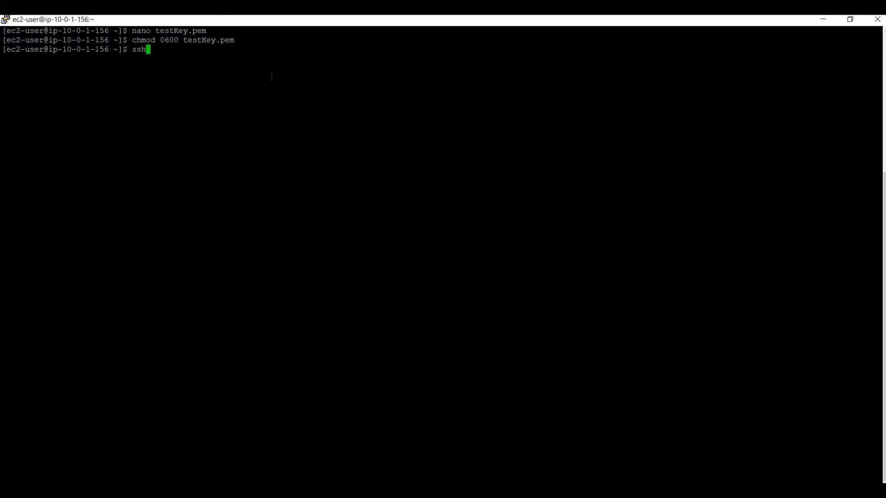
text( ec2-user@)
key(alt+Tab)
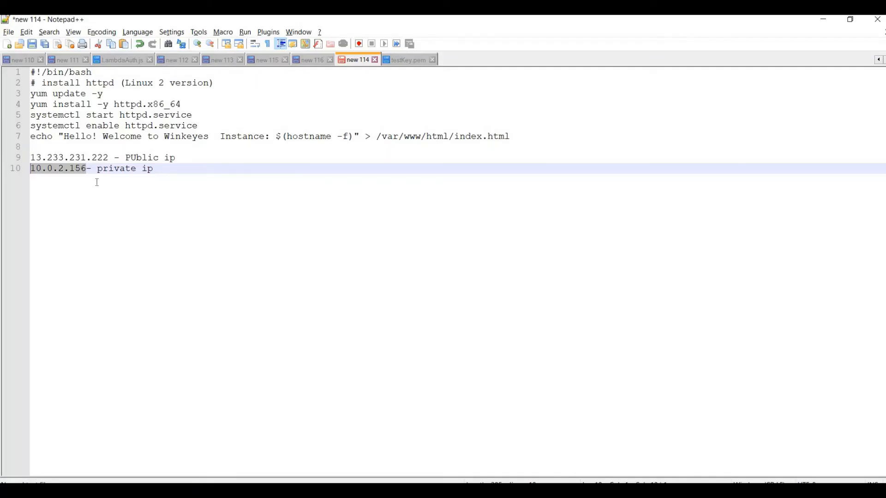
click(85, 170)
drag(85, 169, 28, 172)
key(alt+Tab)
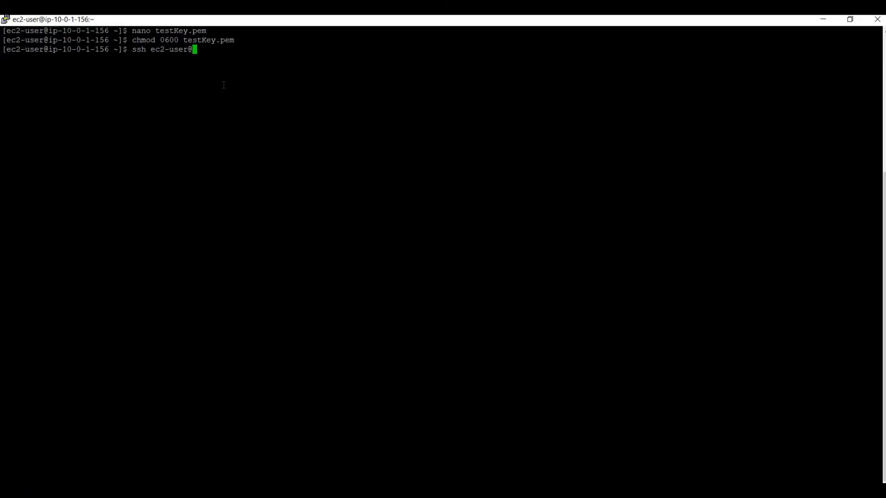
right_click(223, 85)
text(-i testKey)
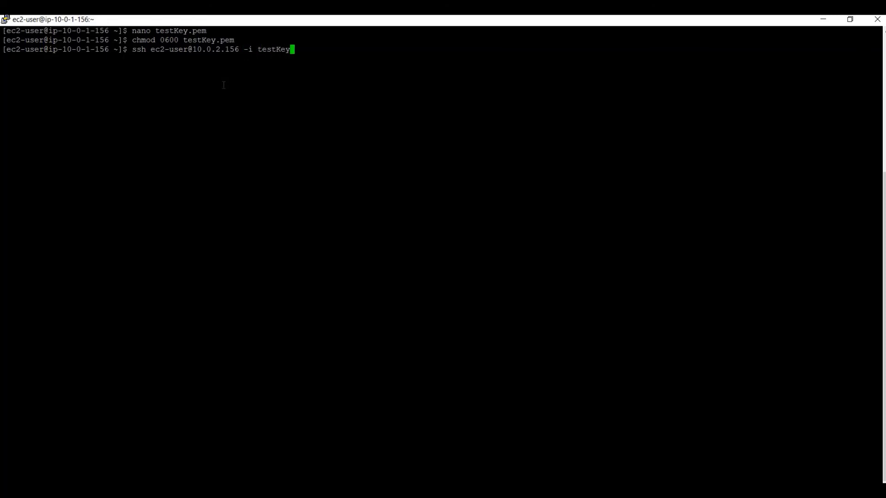
text(.pem)
key(Return)
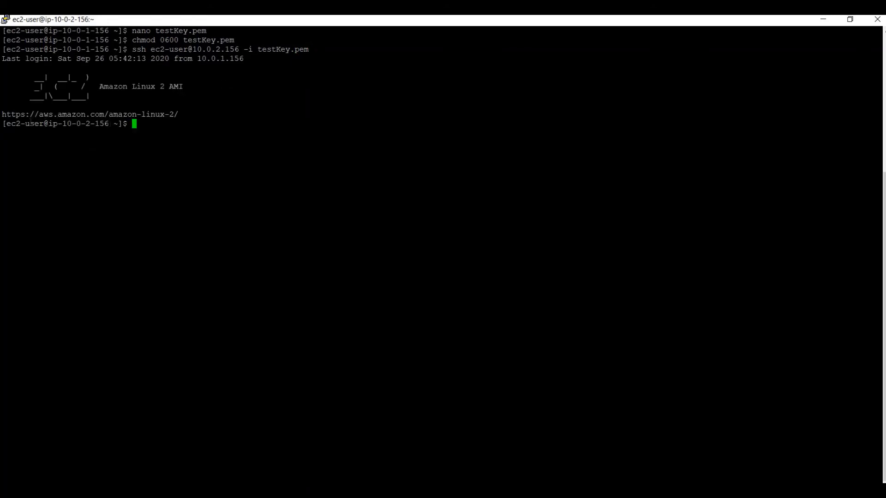
Check the shell prompt's host name and ping google.com from the second instance to test its internet access.
drag(113, 124, 8, 126)
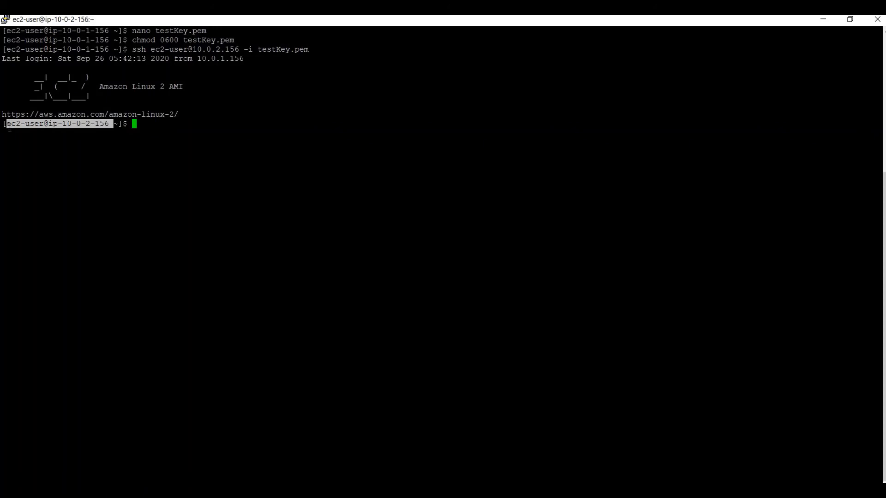
click(201, 123)
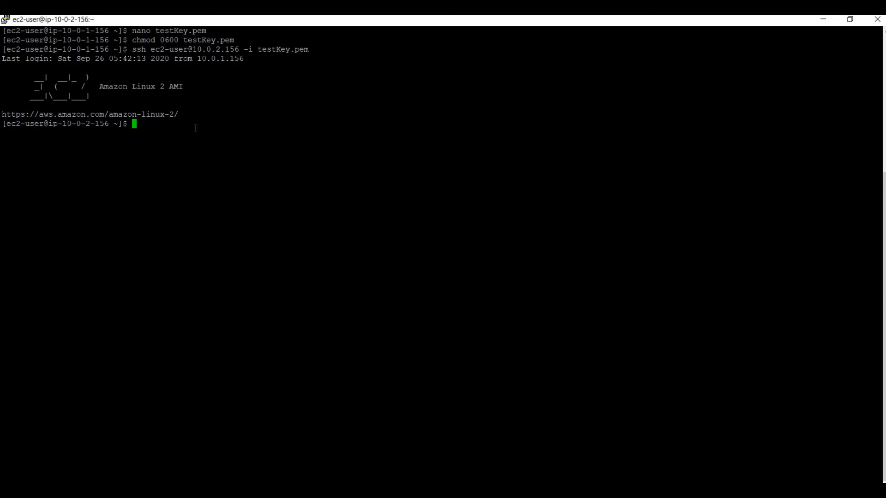
text(ping google.com)
key(Return)
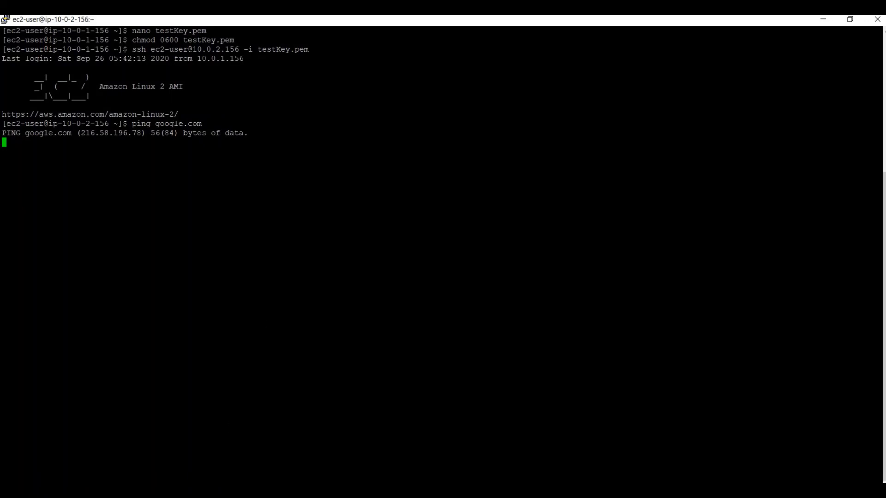
Switch to the AWS VPC console in the browser and open the form for creating a NAT gateway.
key(alt+Tab)
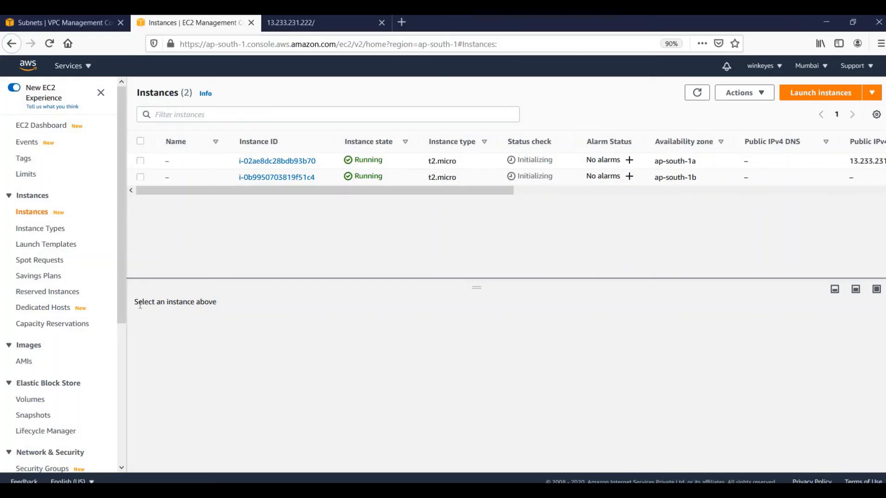
drag(118, 269, 118, 350)
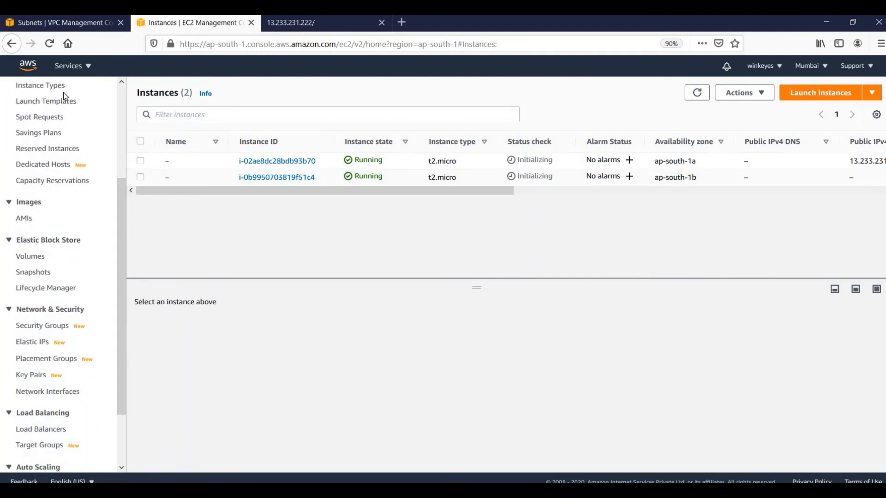
click(57, 30)
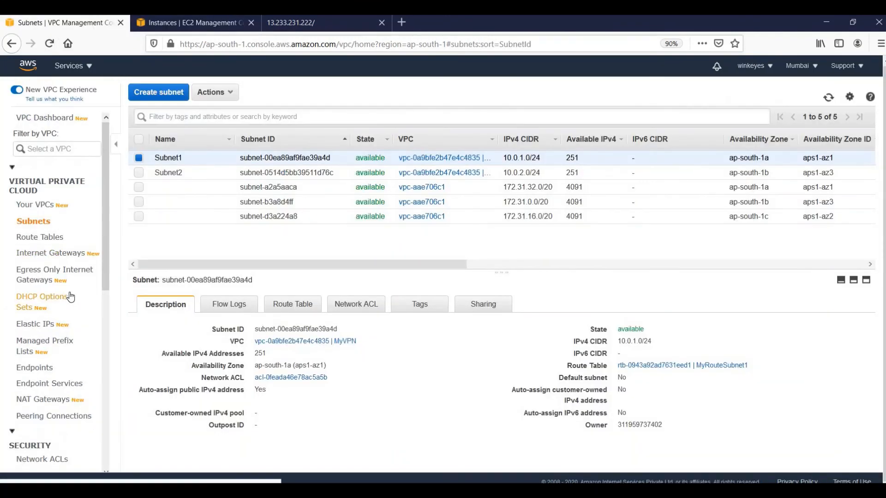
scroll(69, 300, down, 8)
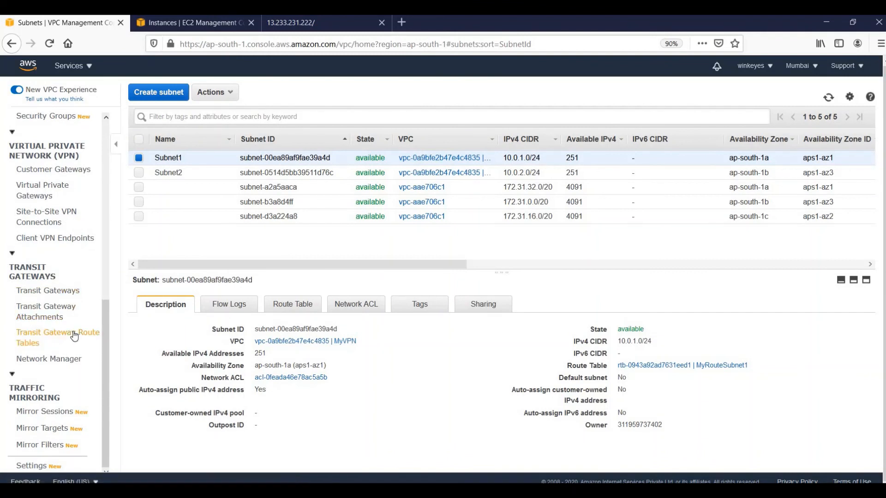
scroll(69, 332, up, 8)
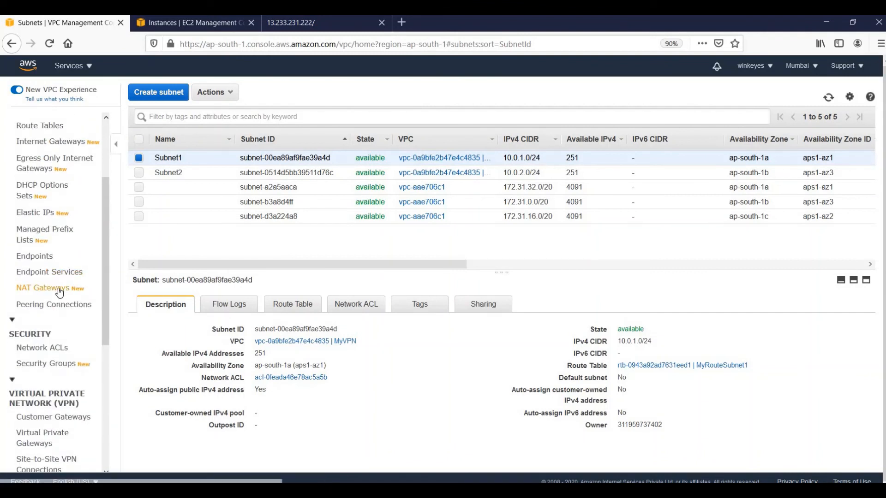
click(58, 288)
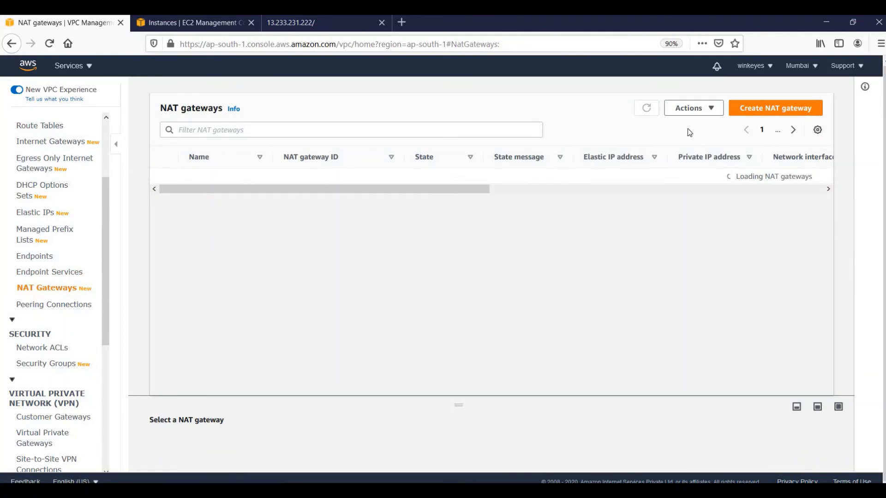
click(759, 108)
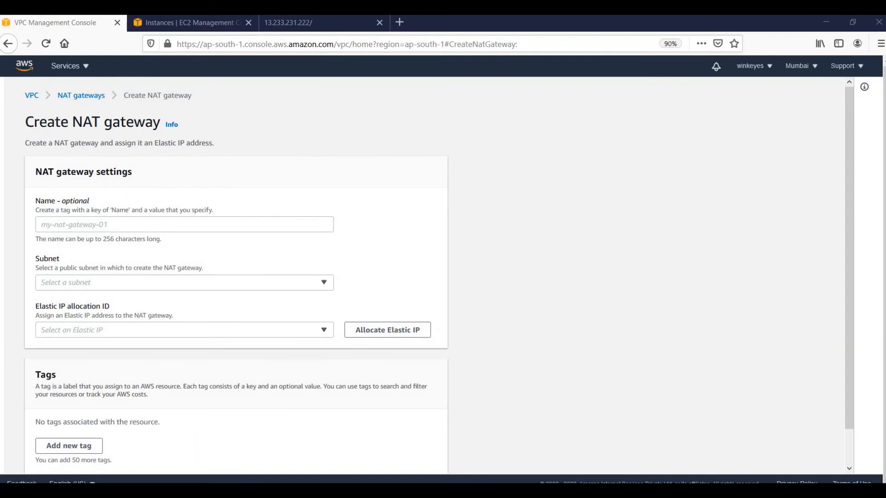
Create a NAT gateway named MYNAT in Subnet1 with a newly allocated Elastic IP.
click(245, 226)
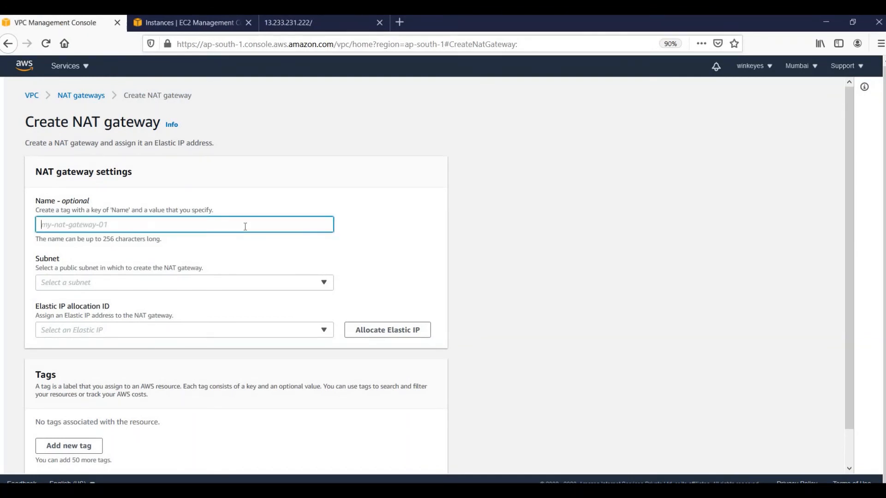
text(MYNAT)
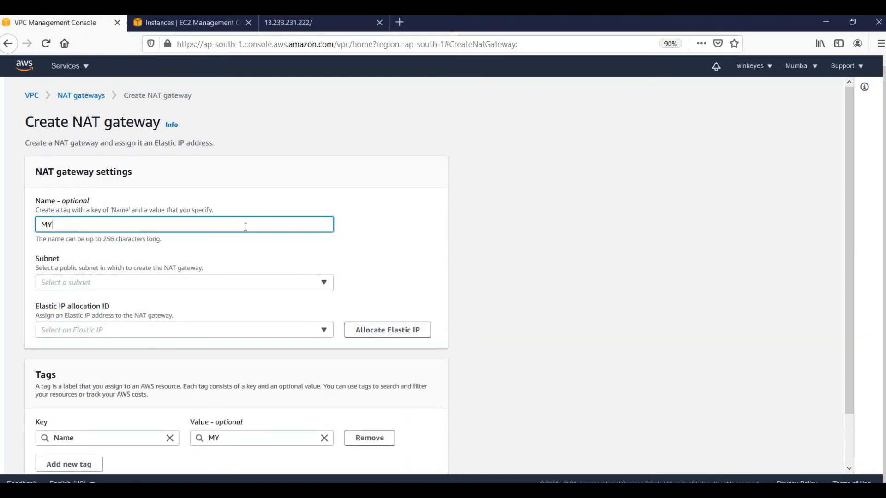
click(273, 282)
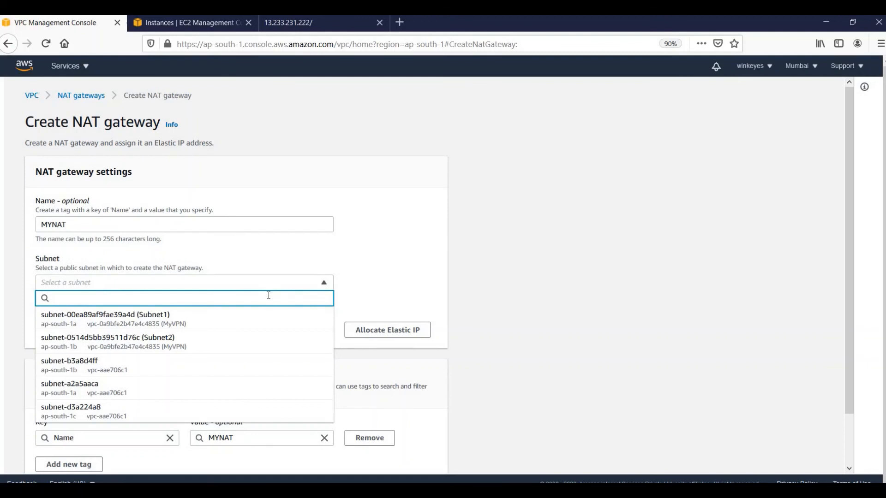
click(257, 326)
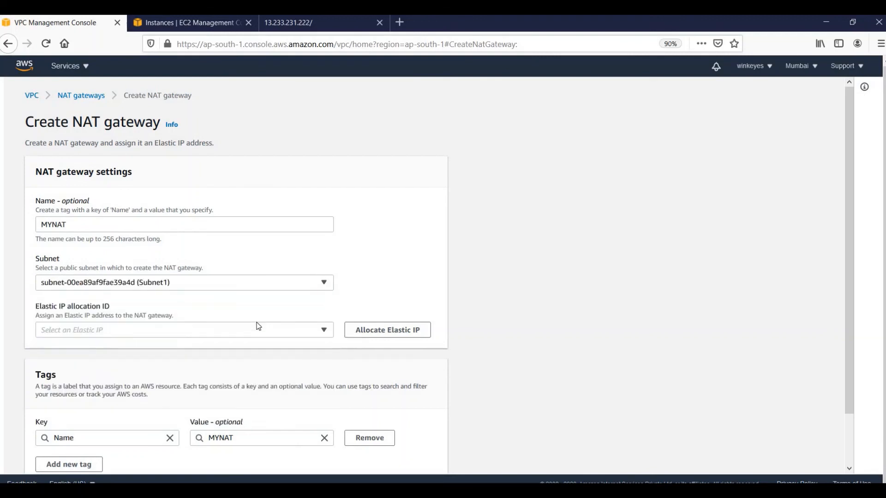
click(358, 330)
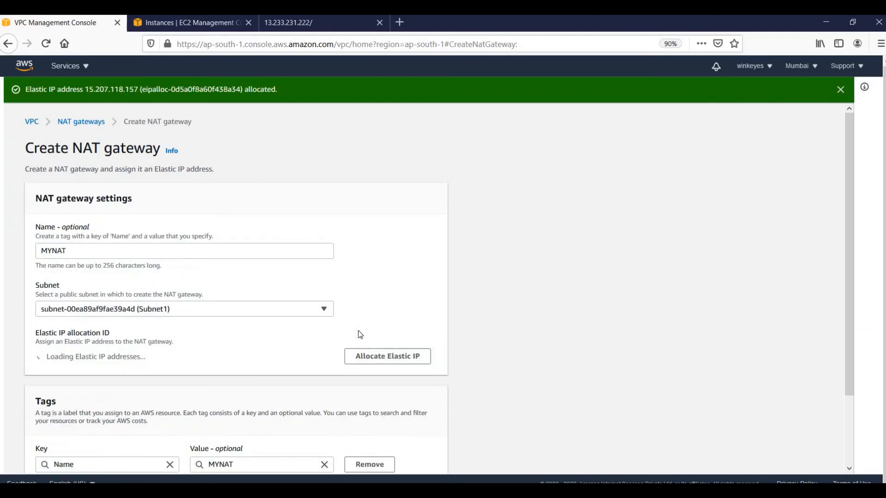
scroll(412, 288, down, 3)
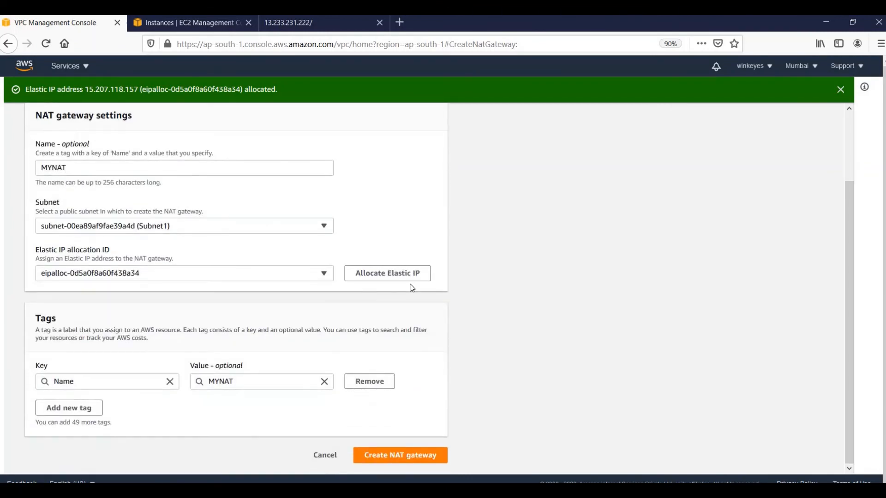
click(424, 457)
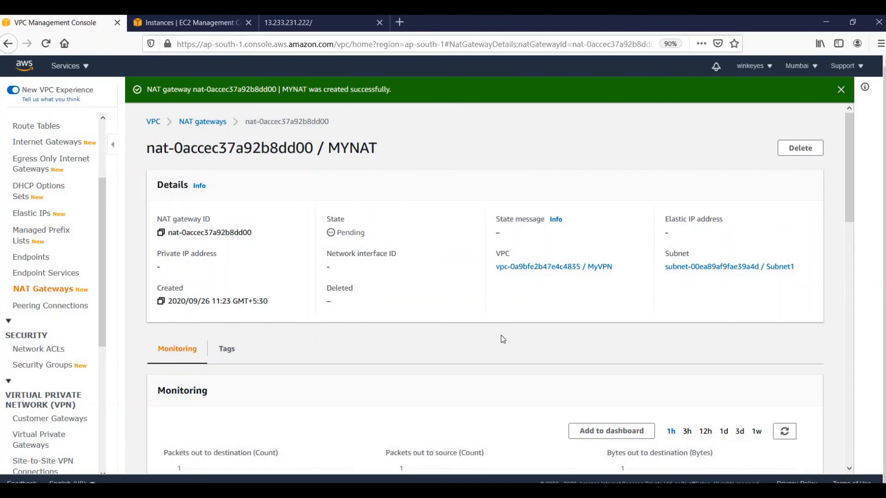
Open the routes of MyVPN's main route table, the one without an explicit subnet association, for editing.
scroll(501, 336, down, 3)
scroll(501, 336, up, 3)
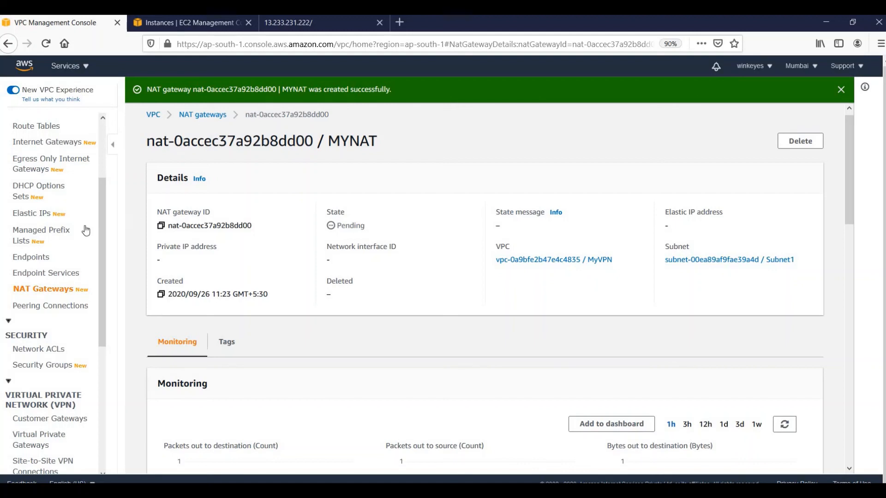
click(58, 238)
click(35, 125)
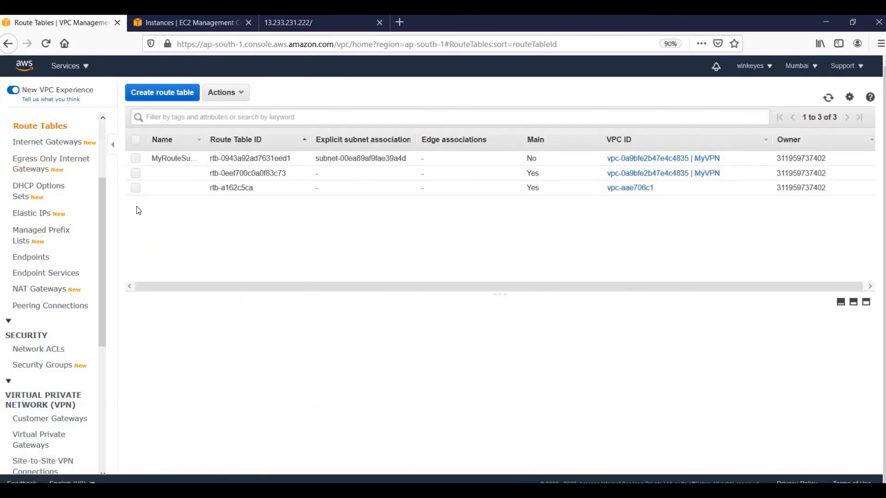
click(136, 174)
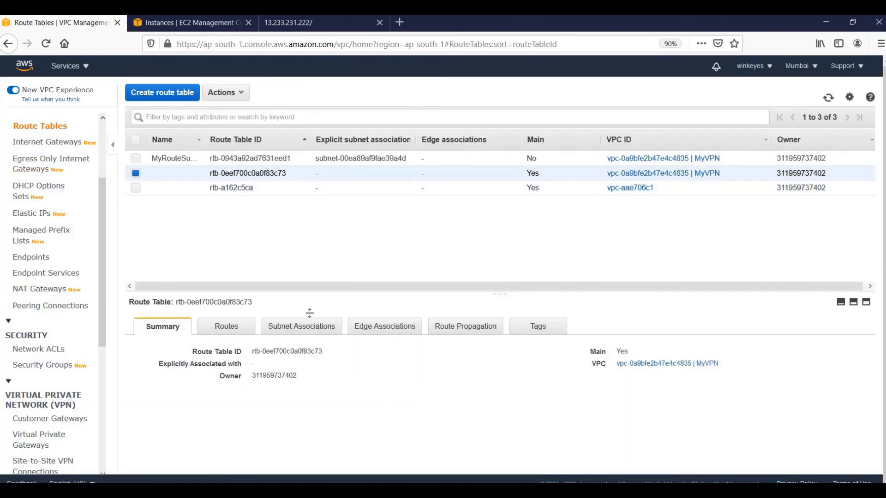
click(226, 331)
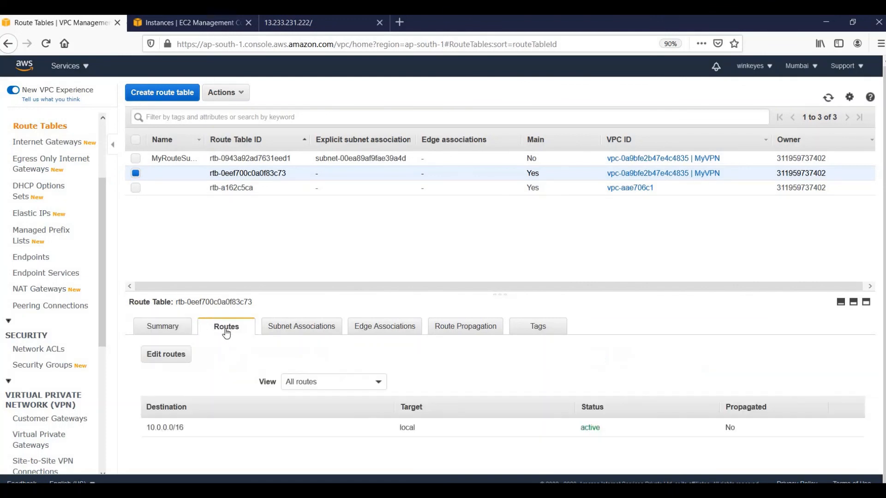
click(165, 354)
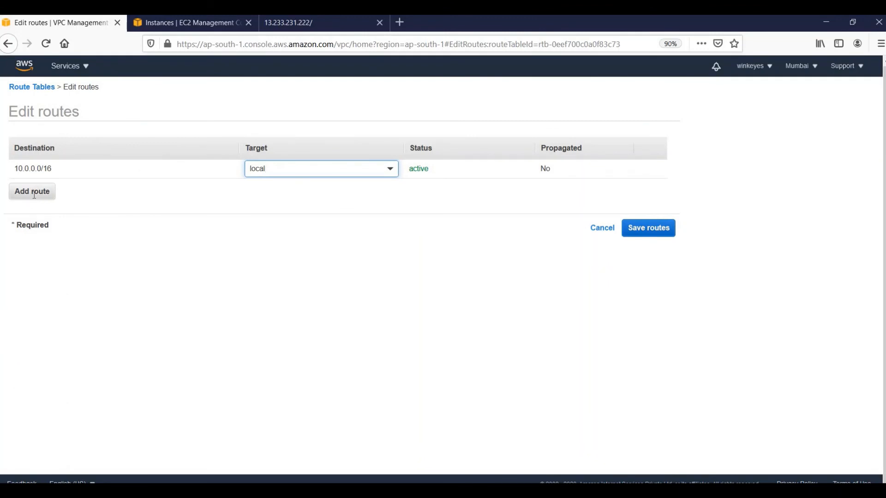
Add a route with destination 0.0.0.0/0 targeting the NAT gateway MYNAT, and save the routes.
click(32, 191)
text(0)
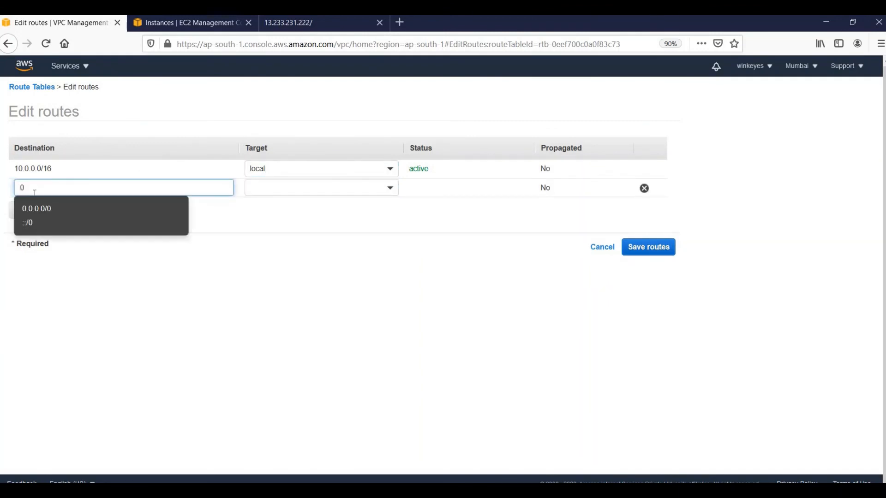
click(46, 208)
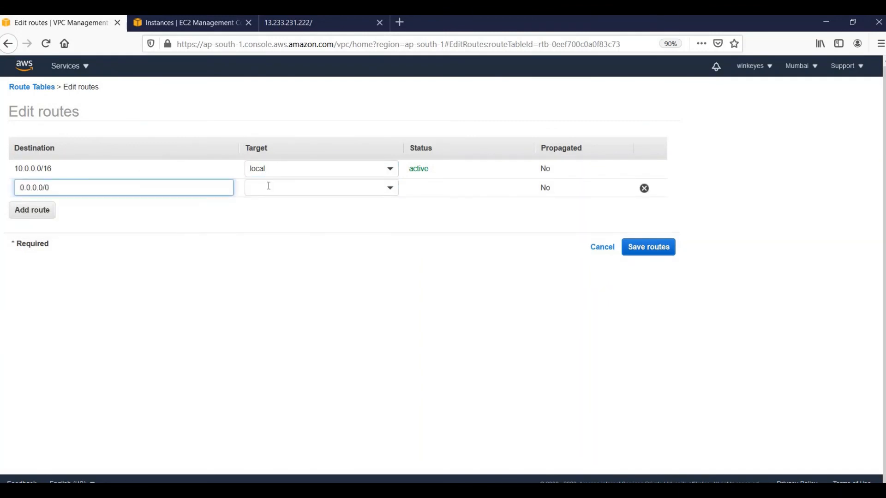
click(268, 187)
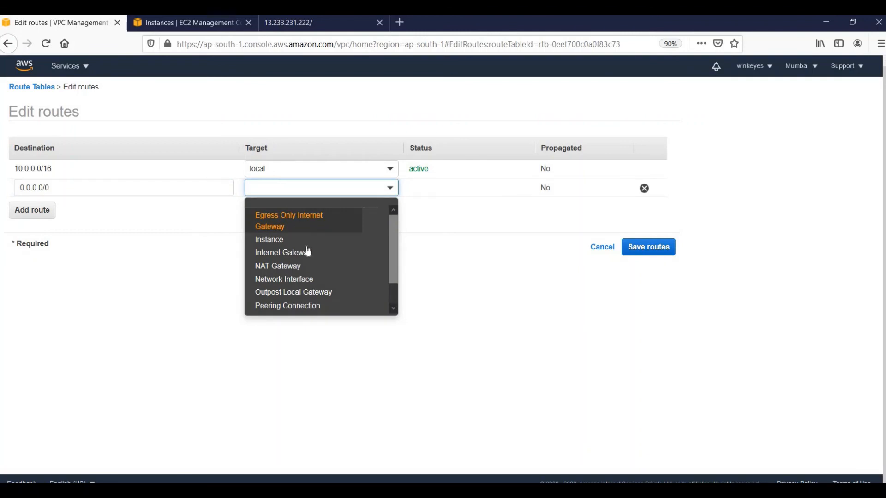
click(304, 271)
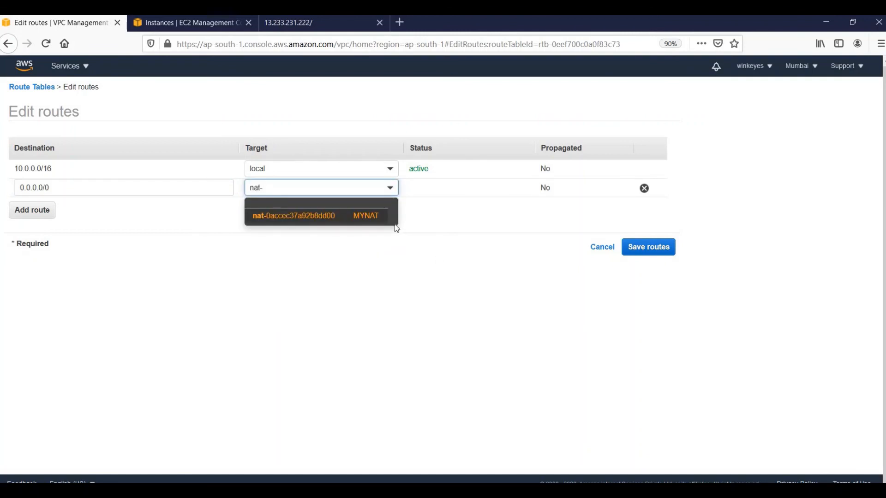
click(378, 216)
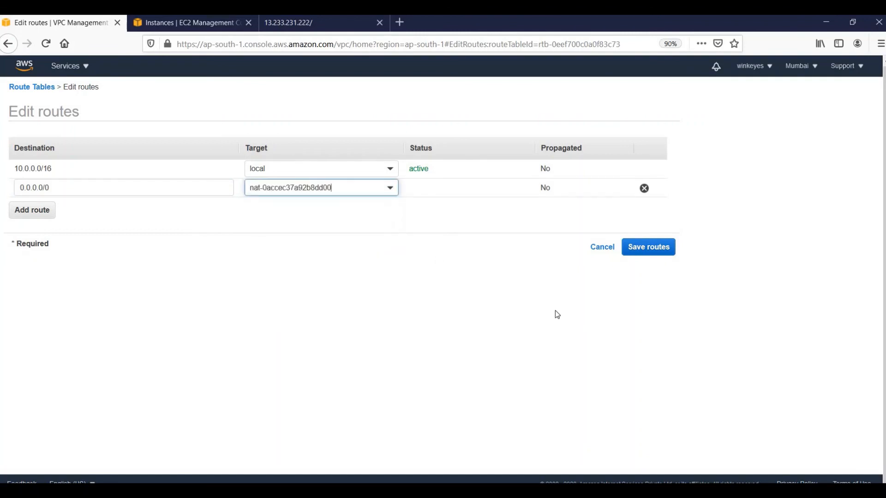
click(639, 248)
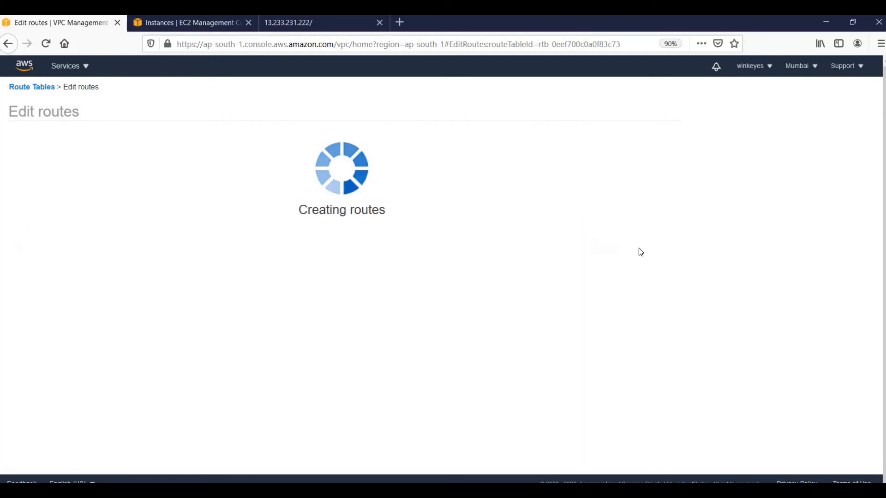
click(500, 185)
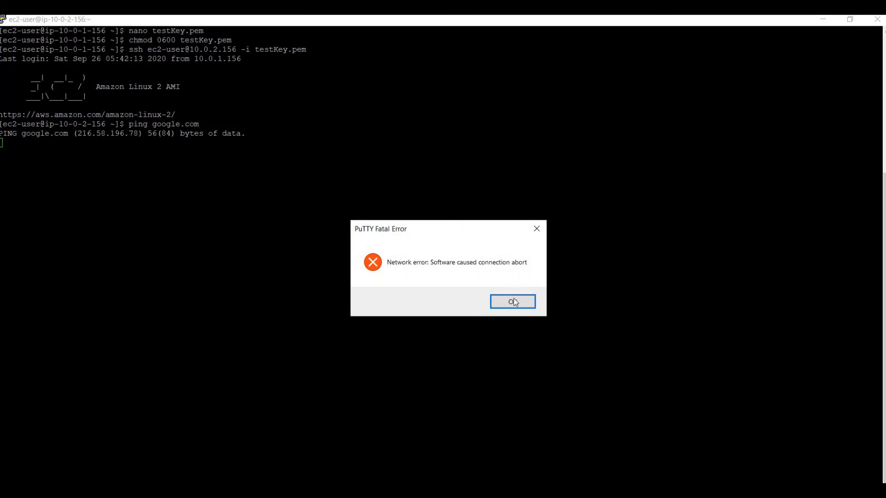
Dismiss the PuTTY network error and restart the session to the first instance.
click(513, 299)
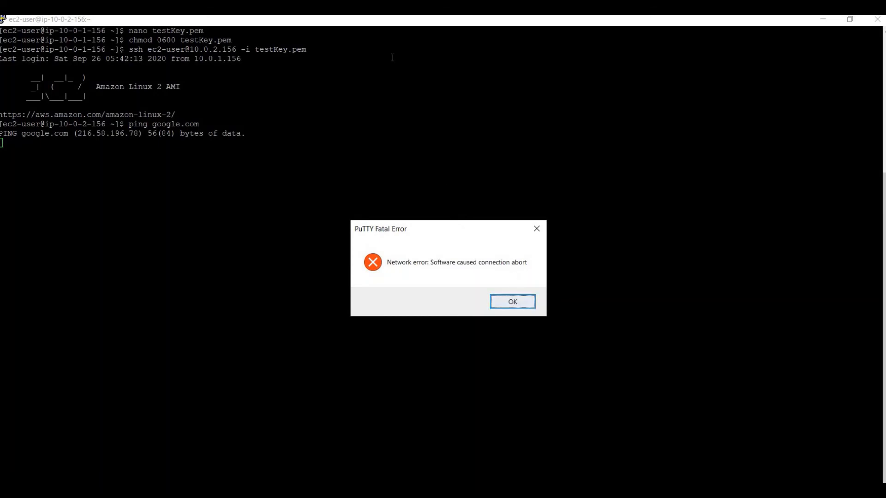
right_click(350, 22)
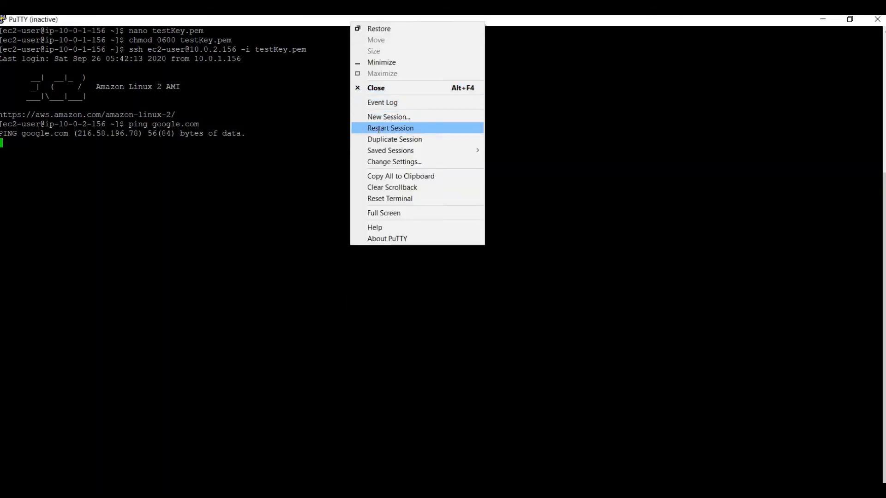
click(379, 129)
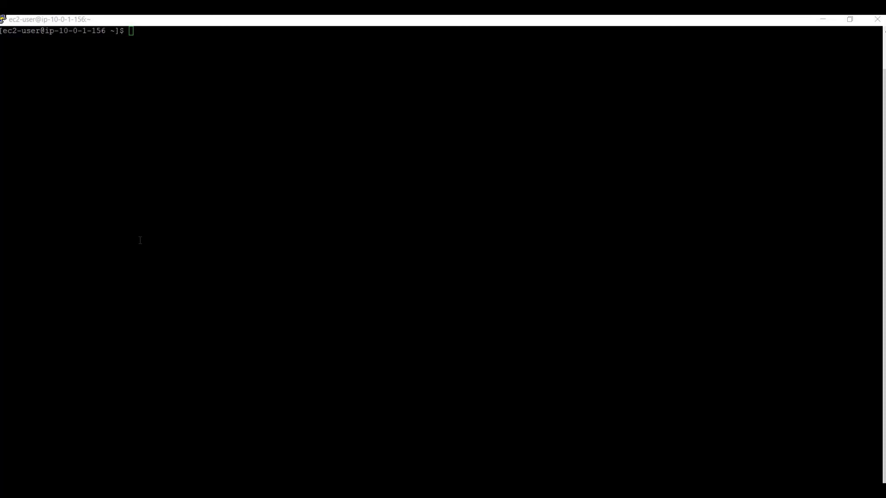
click(202, 190)
text(ssh u)
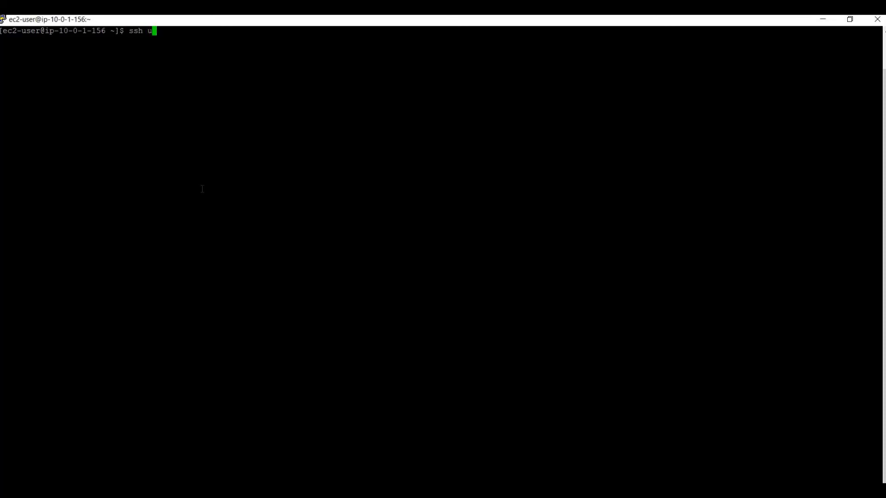
key(BackSpace)
text(ec2-user@)
key(alt+Tab)
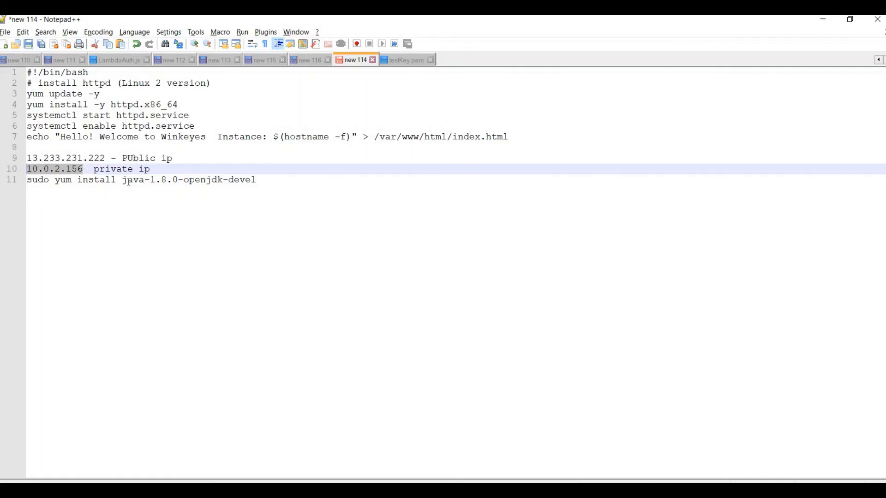
key(alt+Tab)
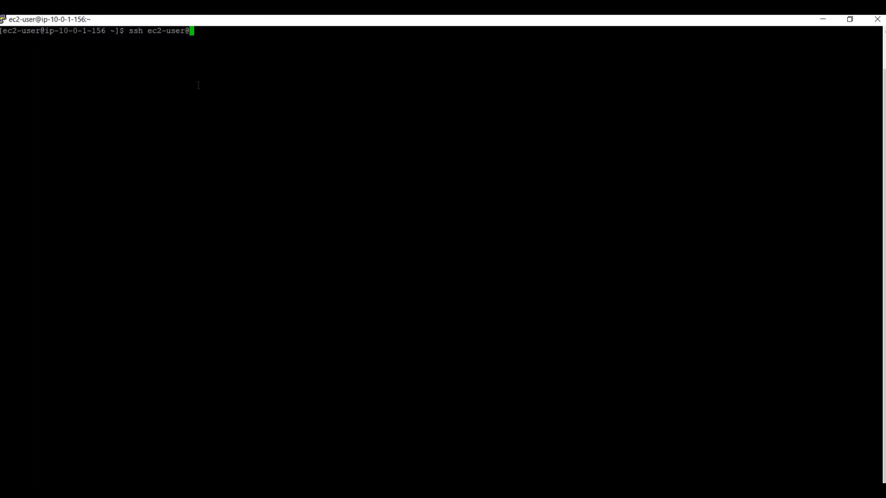
right_click(198, 85)
text(-i testKey.pem)
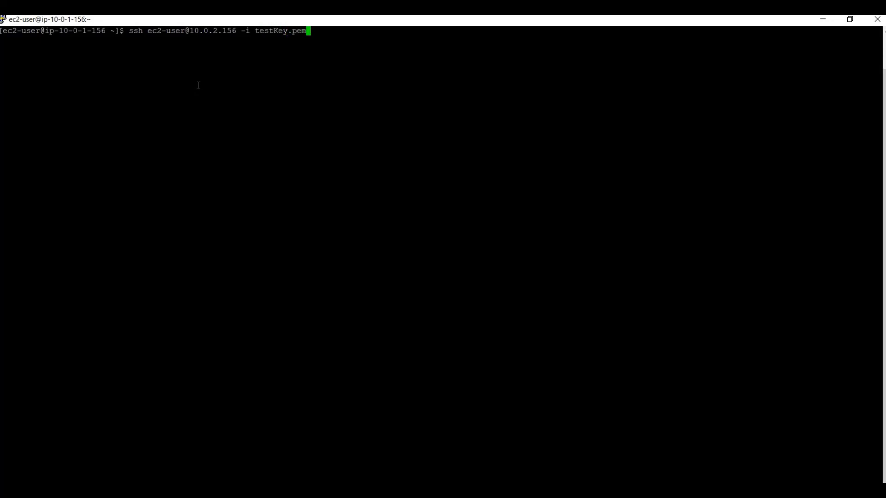
key(Return)
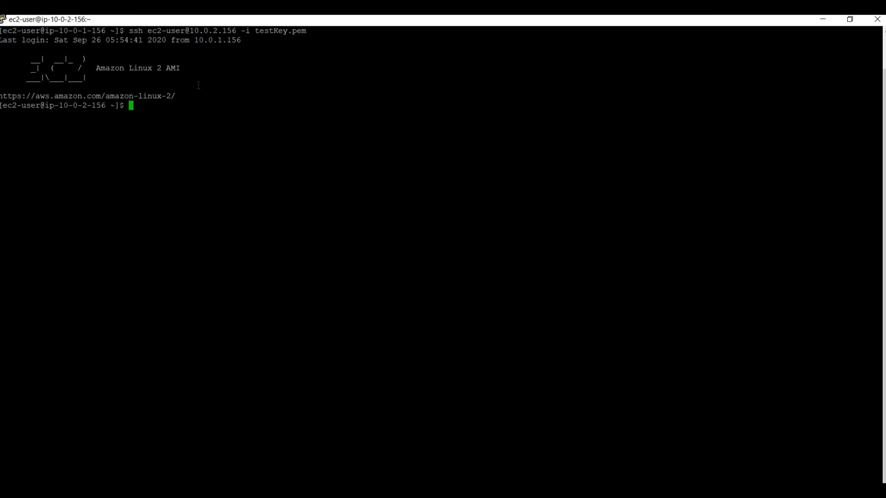
Ping google.com from the second instance to test its internet access, and stop the ping.
text(ping googll)
key(BackSpace)
key(BackSpace)
text(le.com)
key(Return)
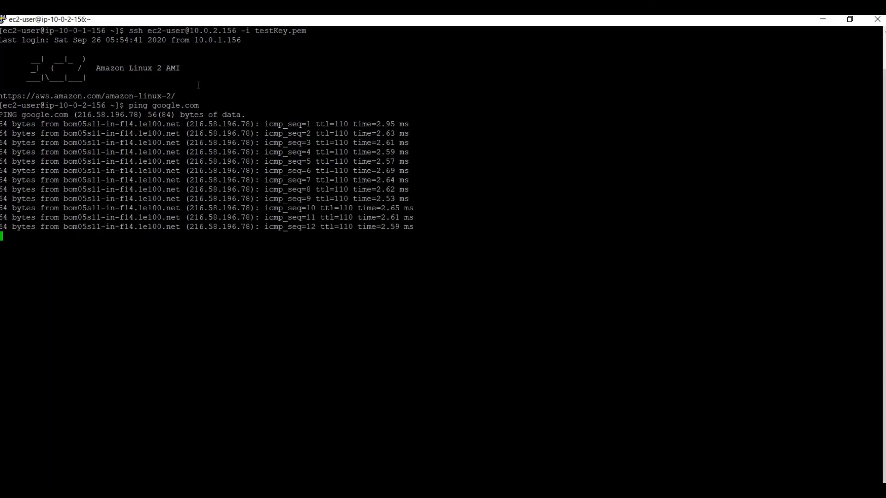
key(ctrl+c)
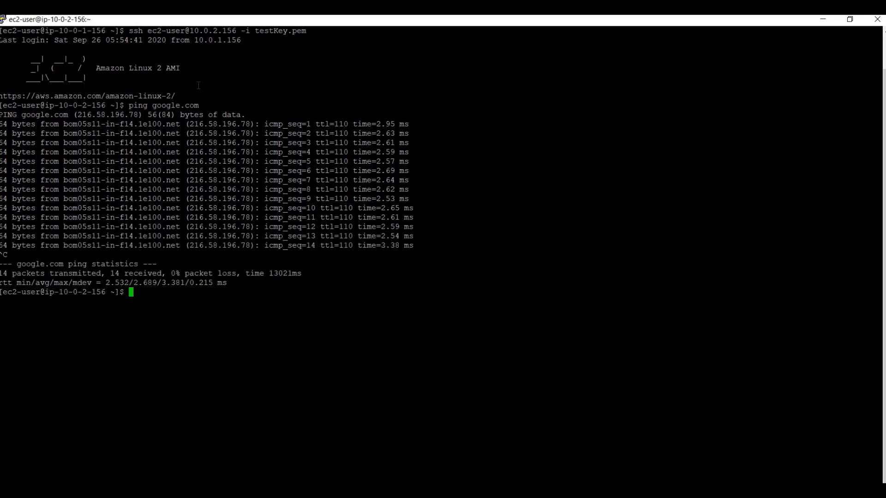
Clear the terminal screen on the second instance.
text(clea)
key(Return)
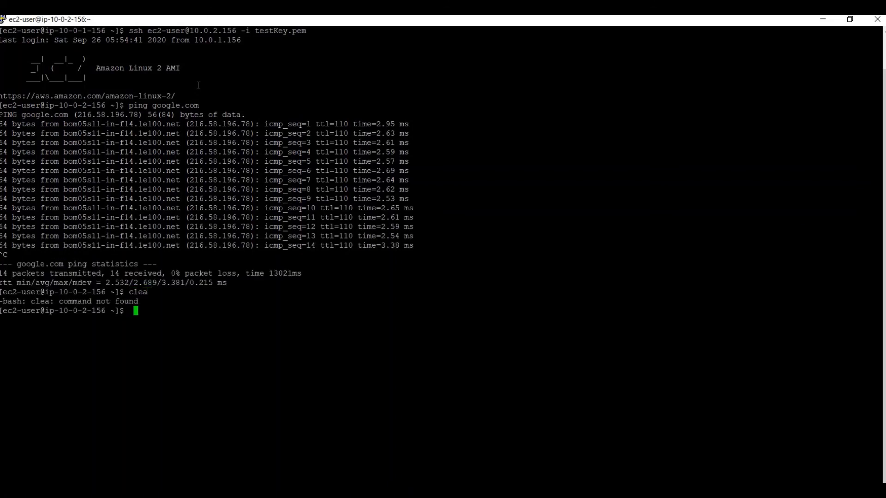
text(clear)
key(Return)
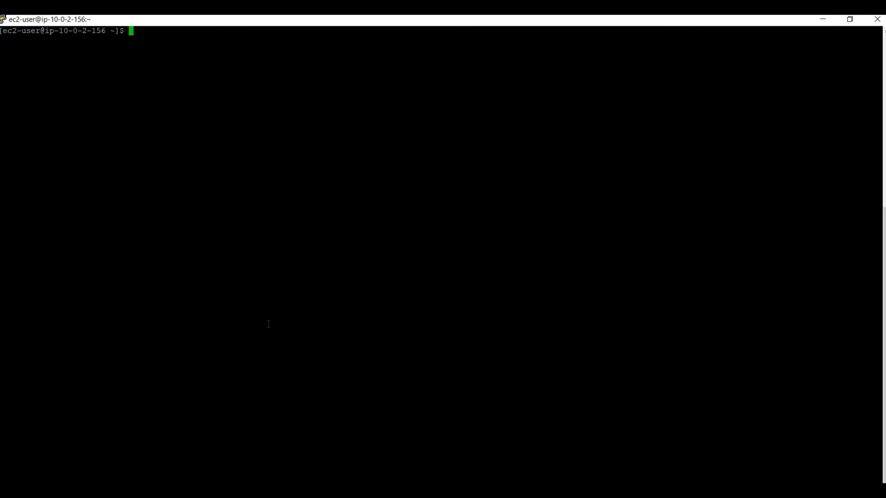
Copy sudo yum install java-1.8.0-openjdk-devel from the Notepad++ notes, run it on the second instance and accept the installation with y.
key(alt+Tab)
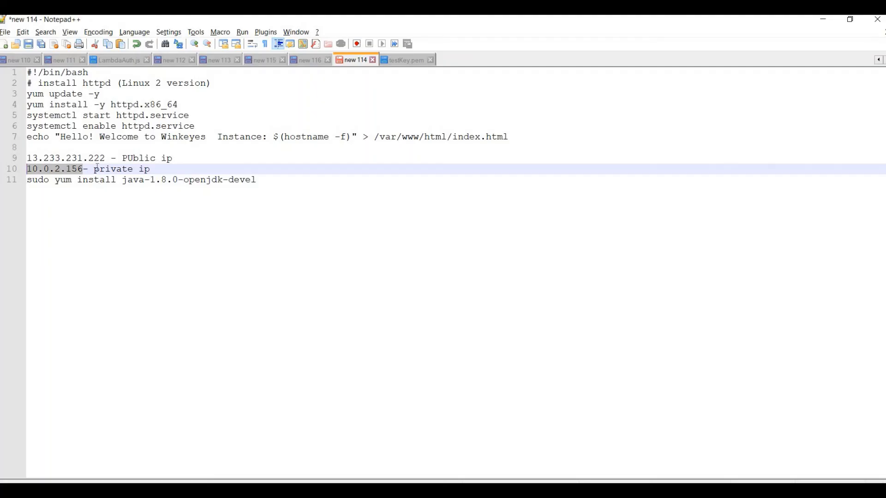
click(245, 182)
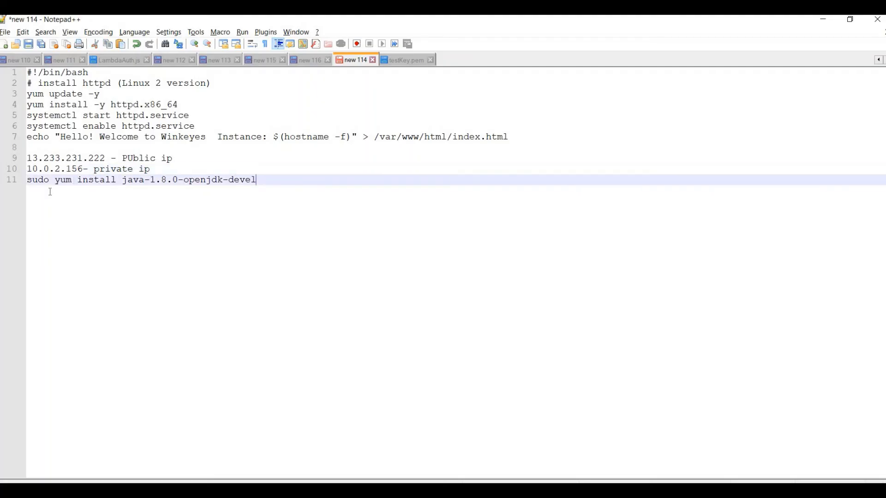
click(5, 181)
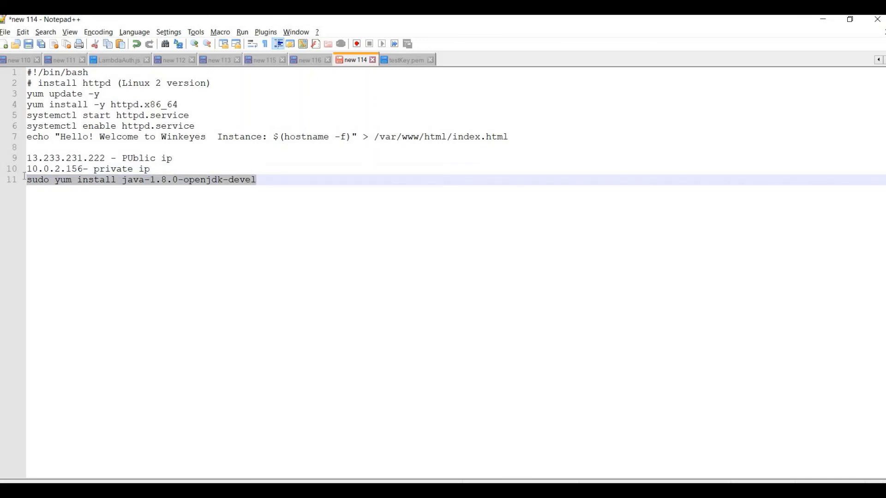
key(alt+Tab)
right_click(192, 116)
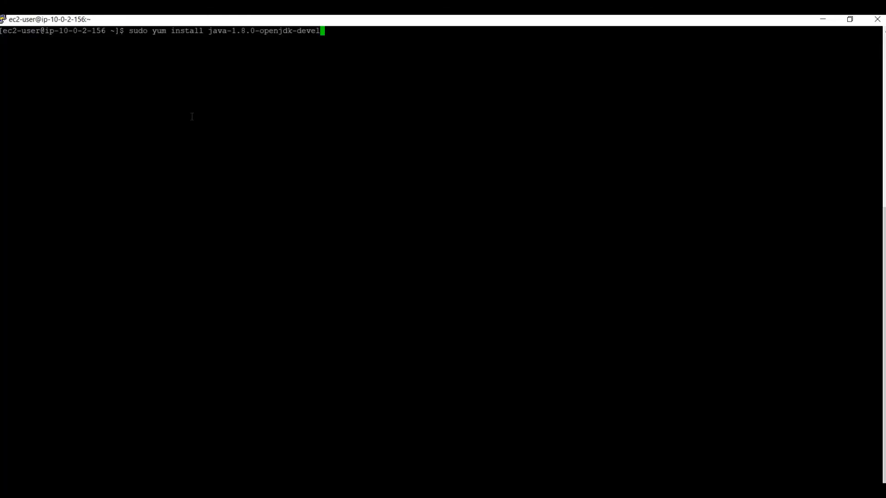
key(Return)
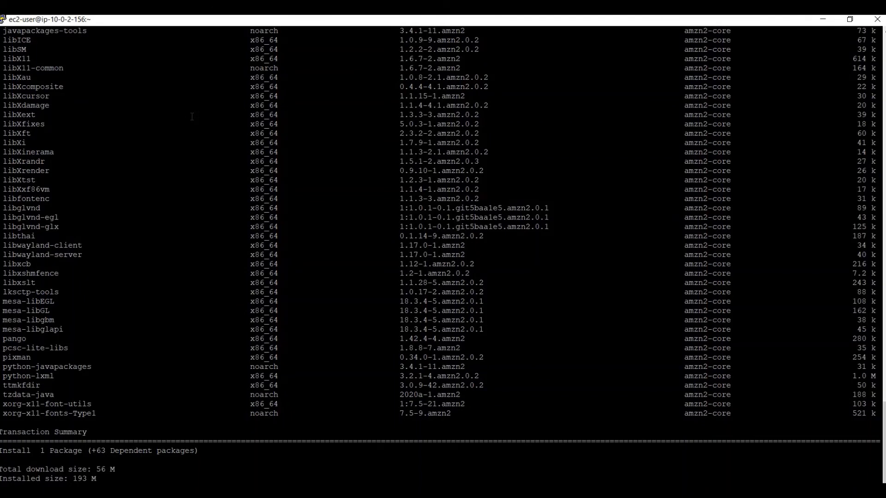
text(y)
key(Return)
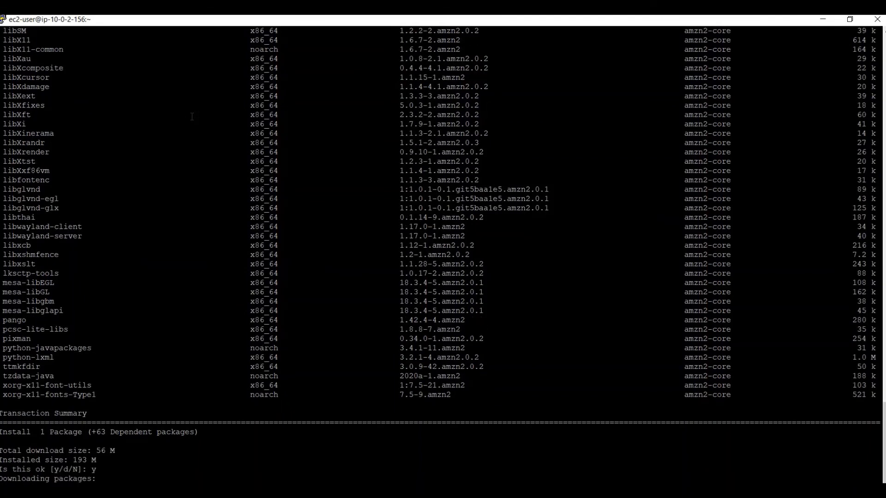